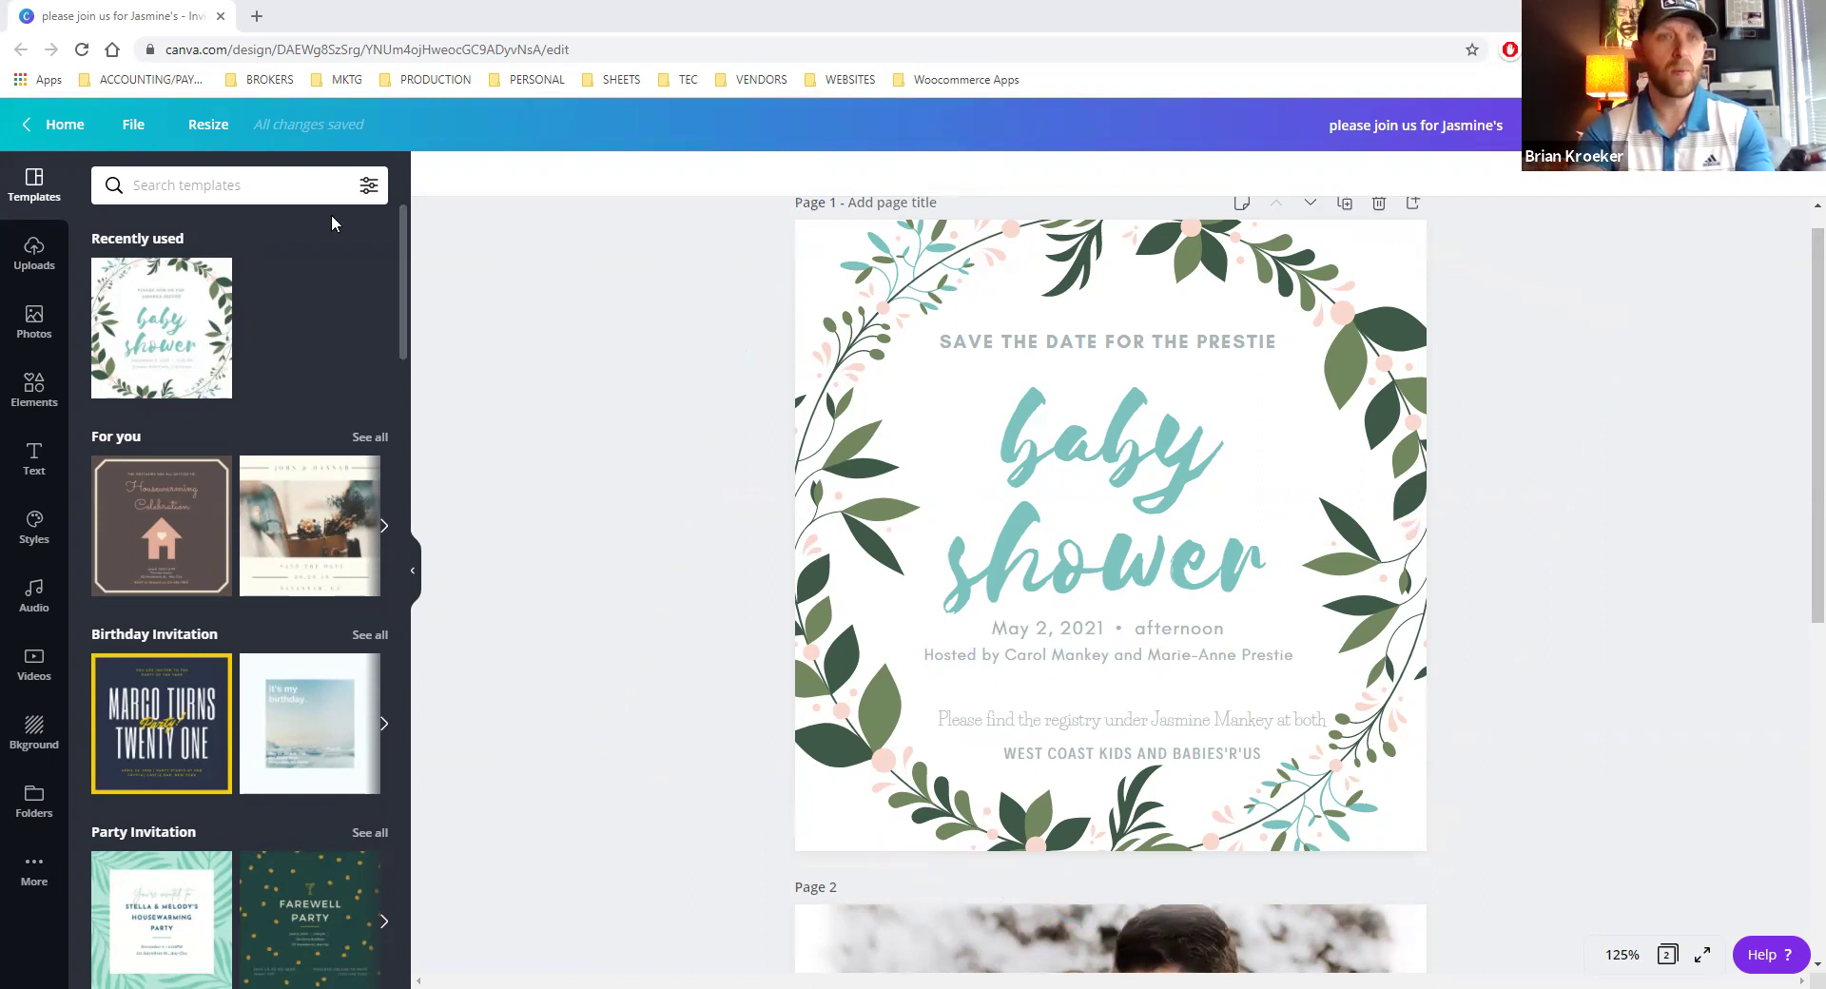
# Set the resize dimensions to 5 × 4 inches, switching the units from cm to inches
pyautogui.click(190, 137)
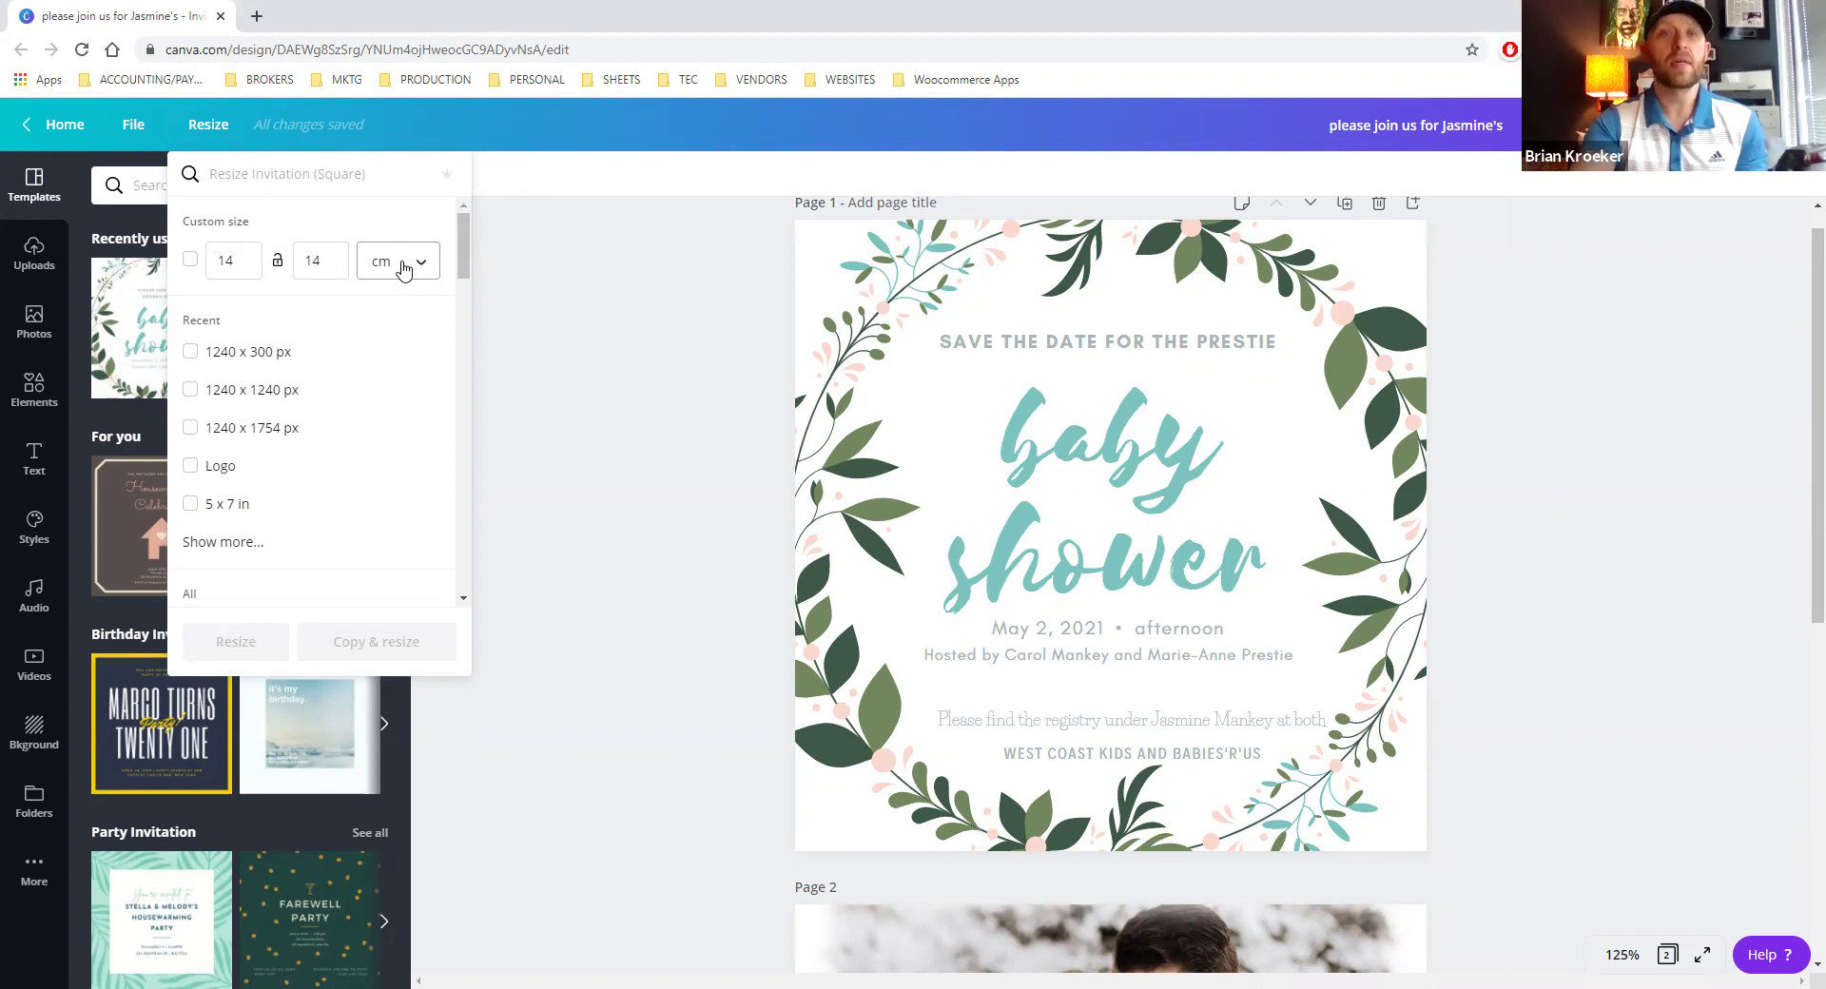
pyautogui.click(404, 270)
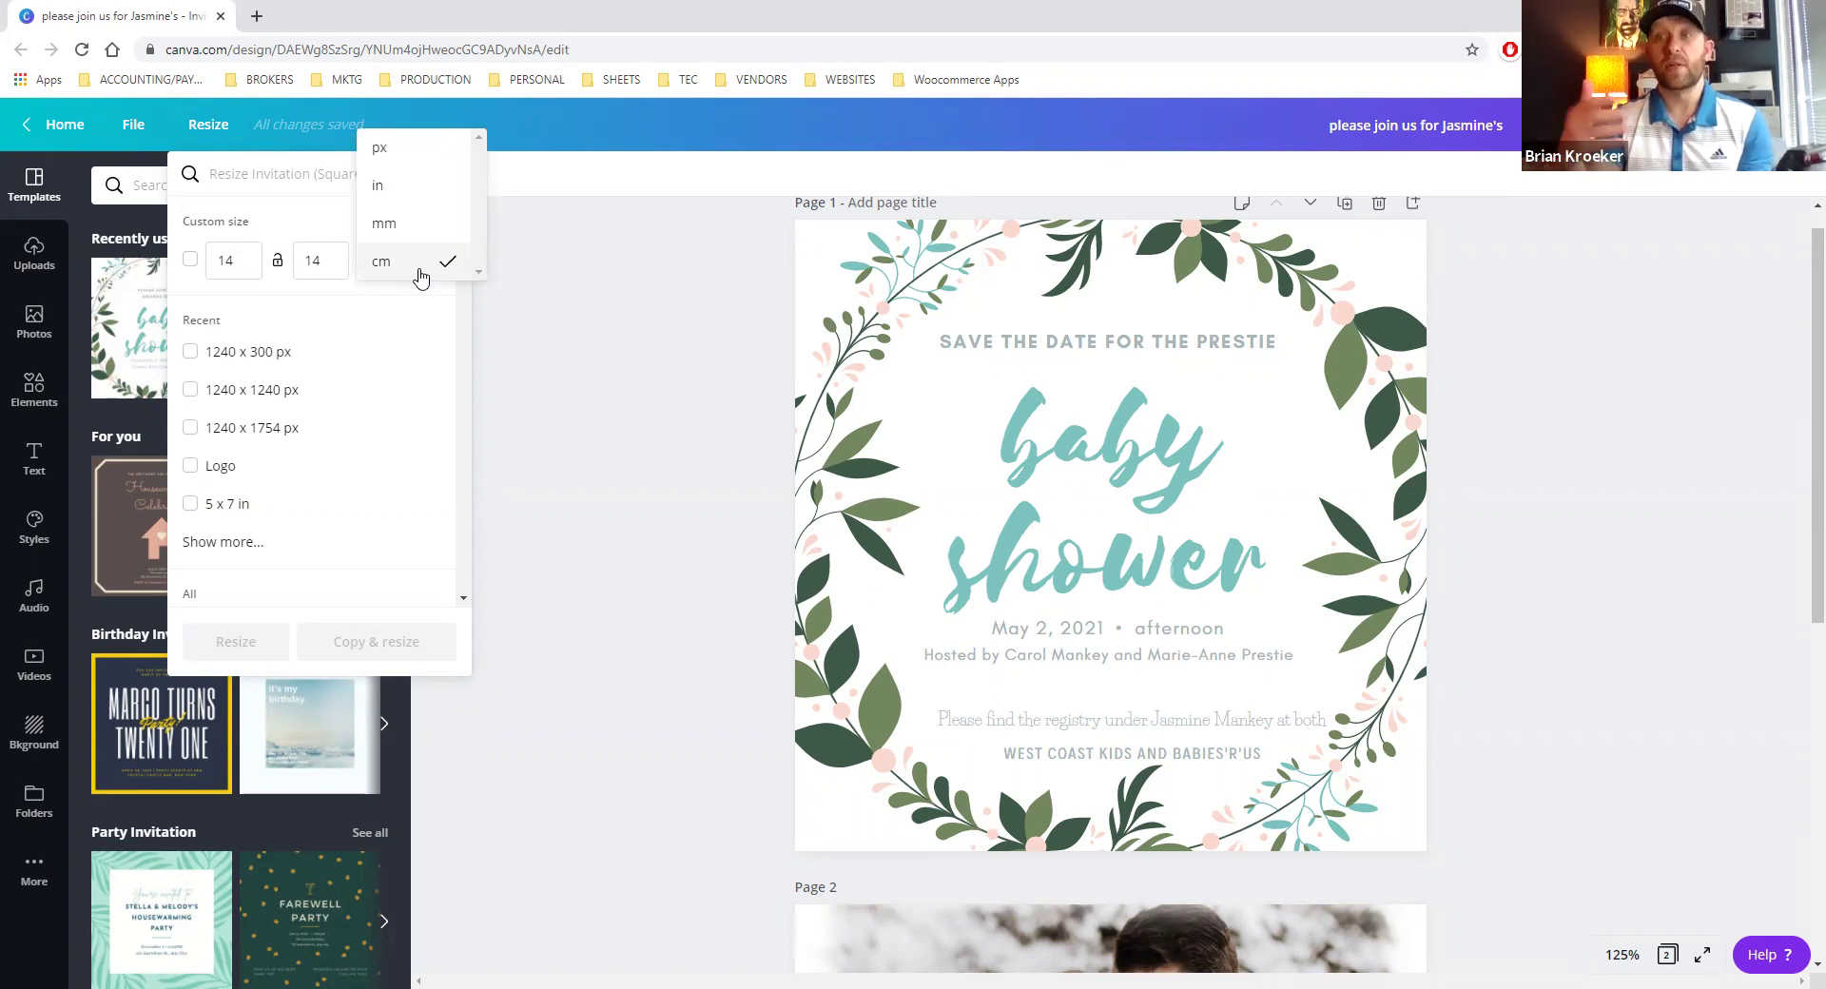
pyautogui.click(414, 202)
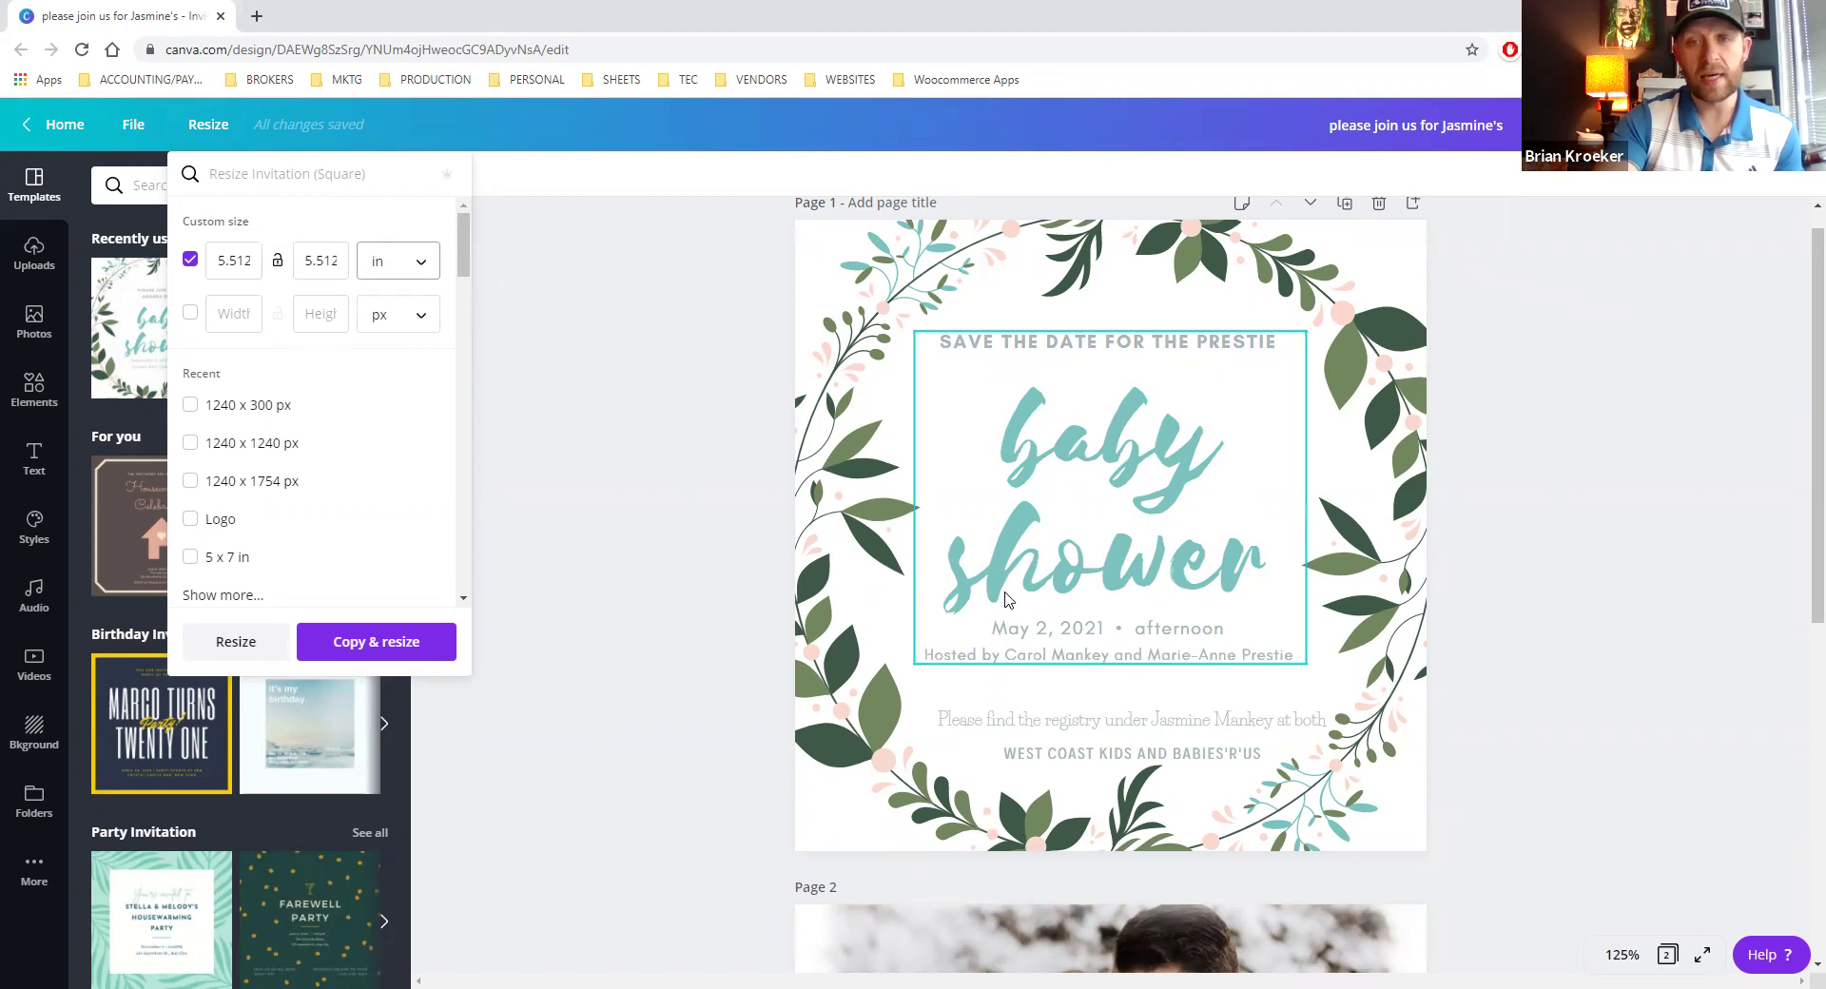
pyautogui.click(249, 261)
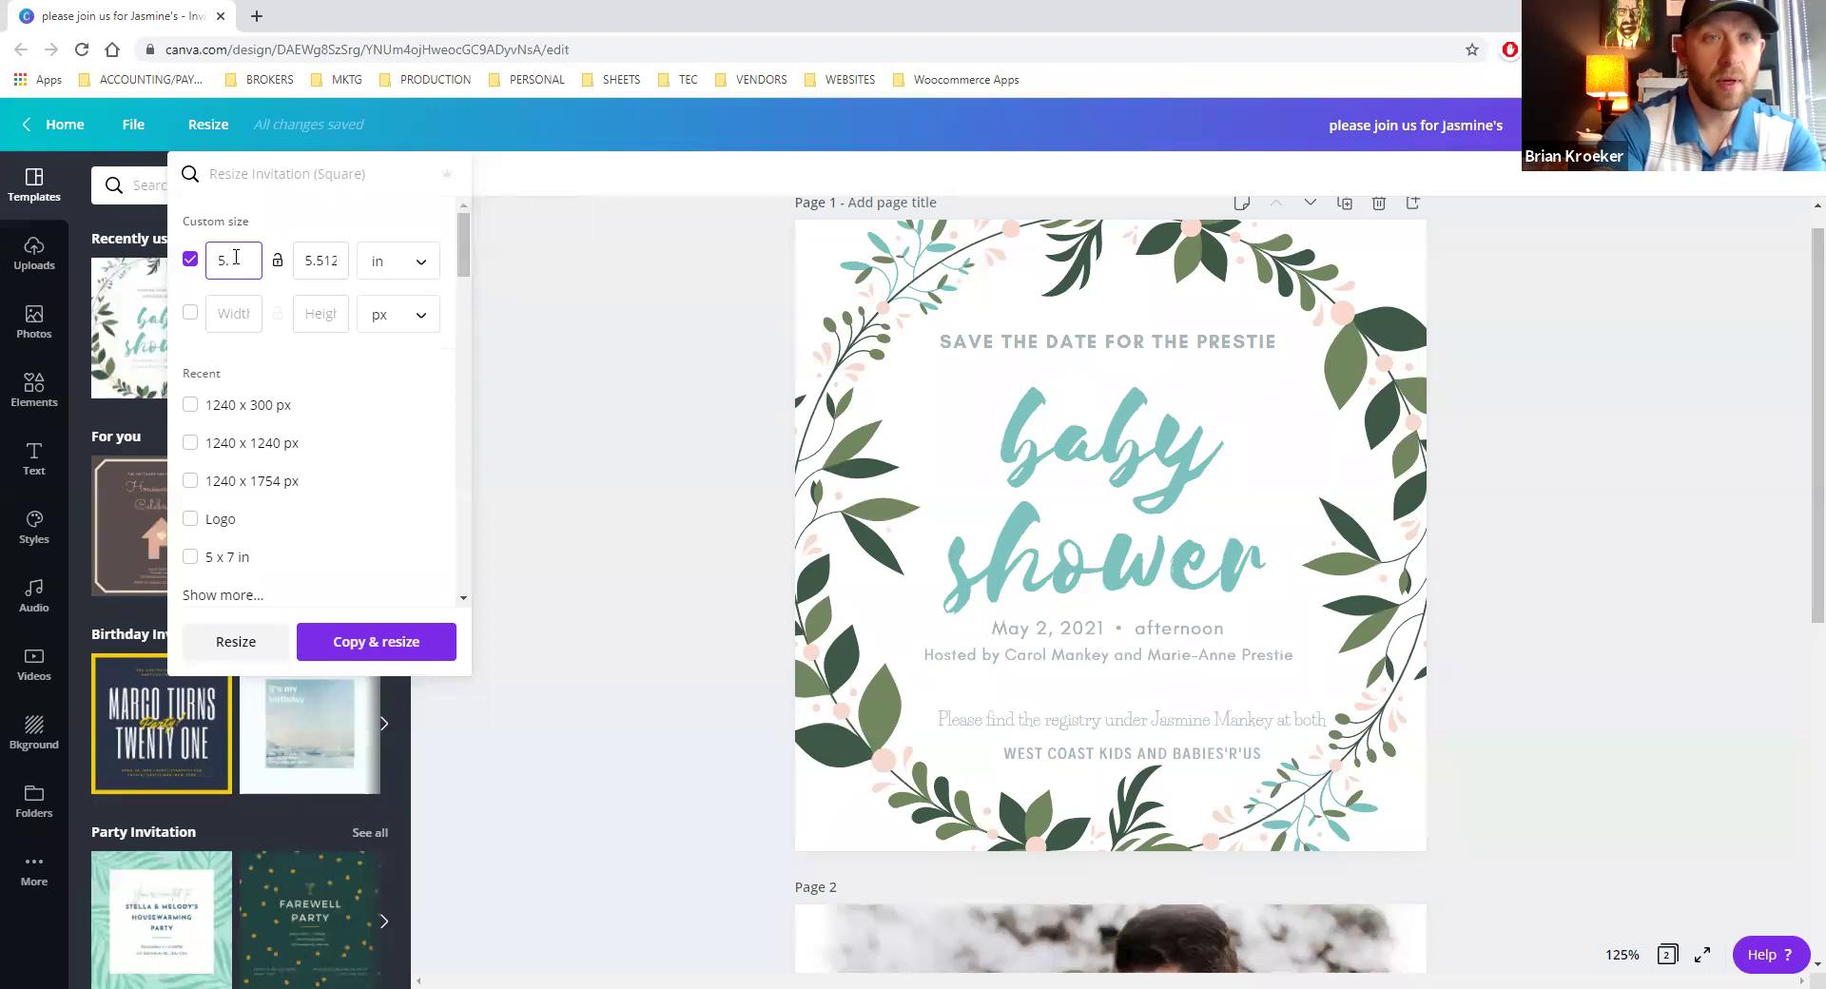
pyautogui.click(324, 259)
pyautogui.write('4')
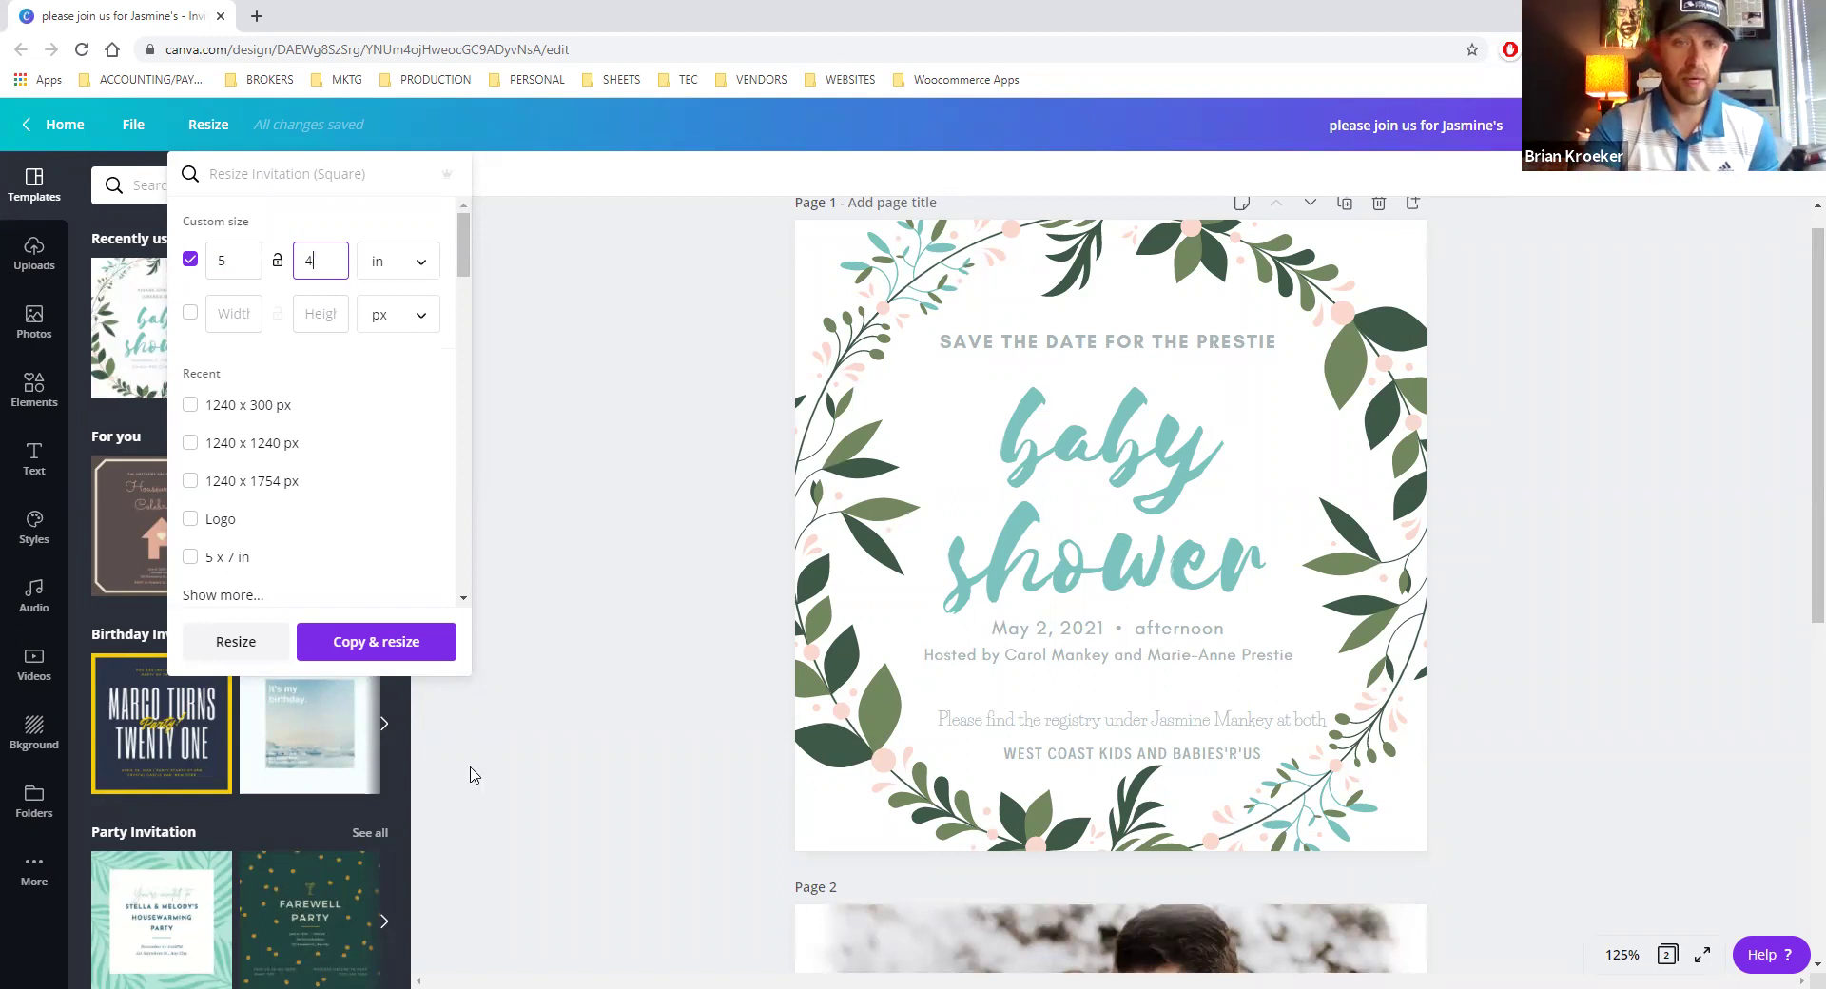
# Create the 5 × 4 in resized copy and compare it against the original invitation
pyautogui.click(401, 643)
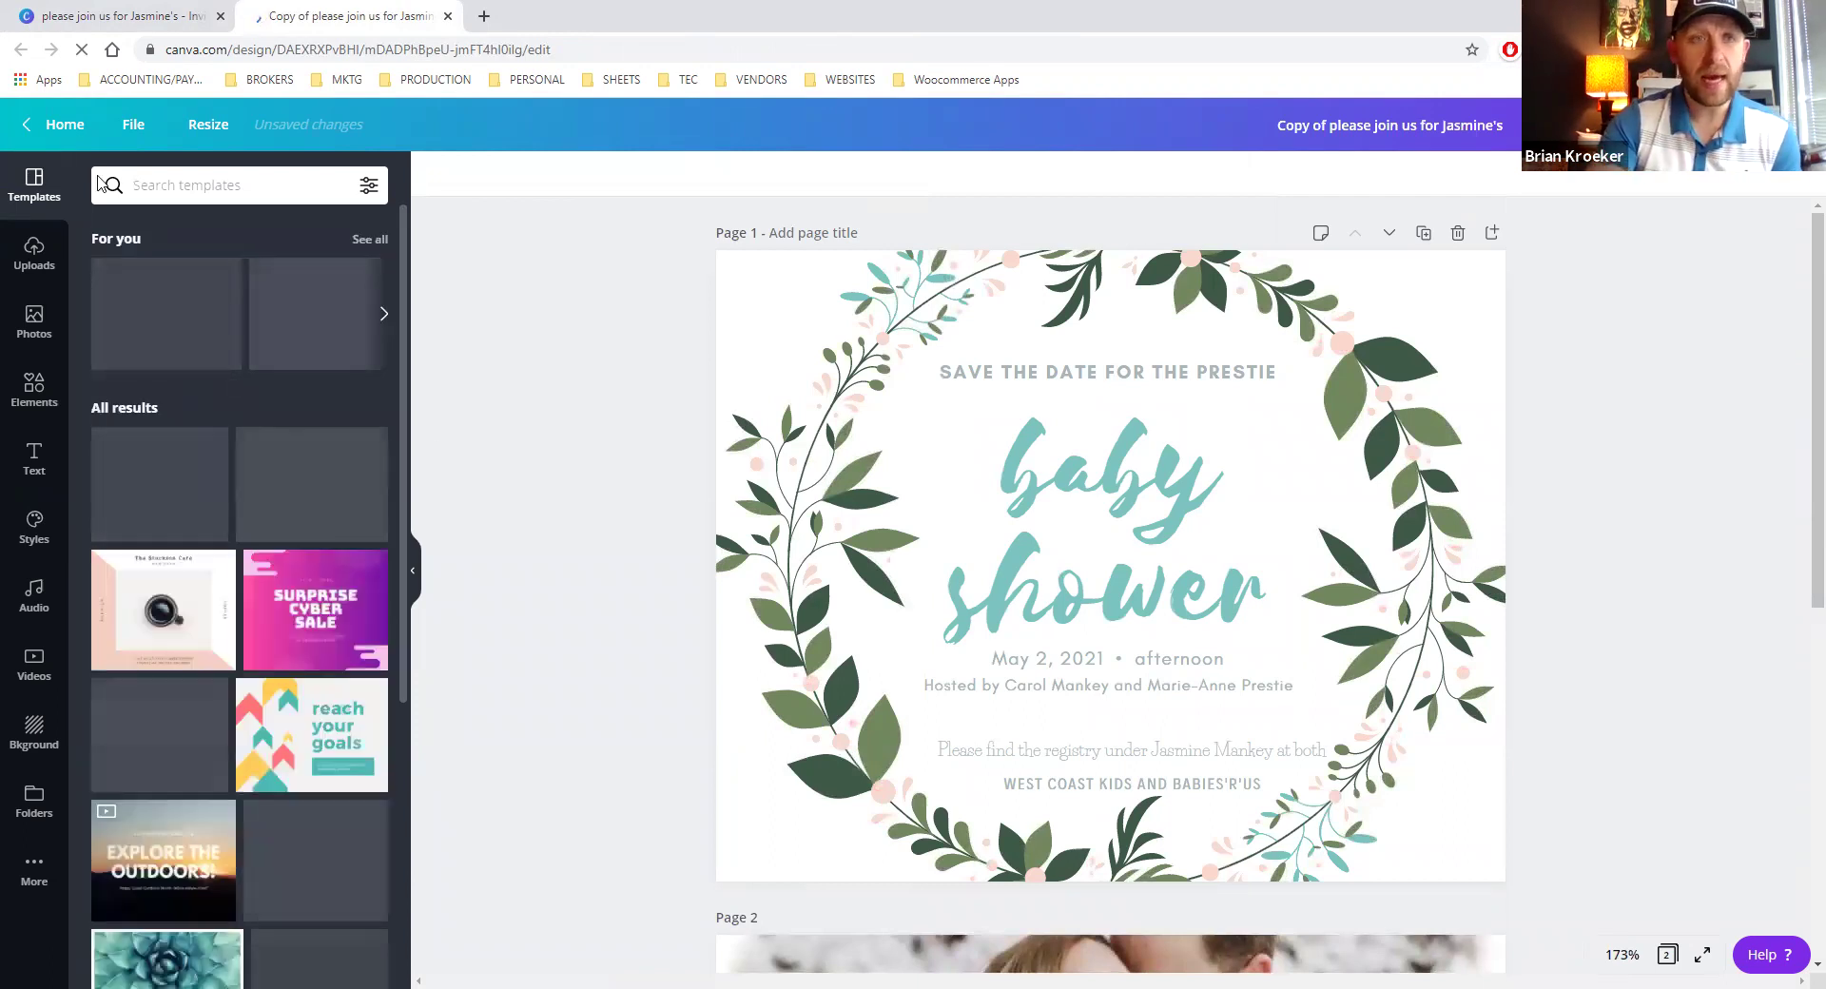
pyautogui.click(107, 19)
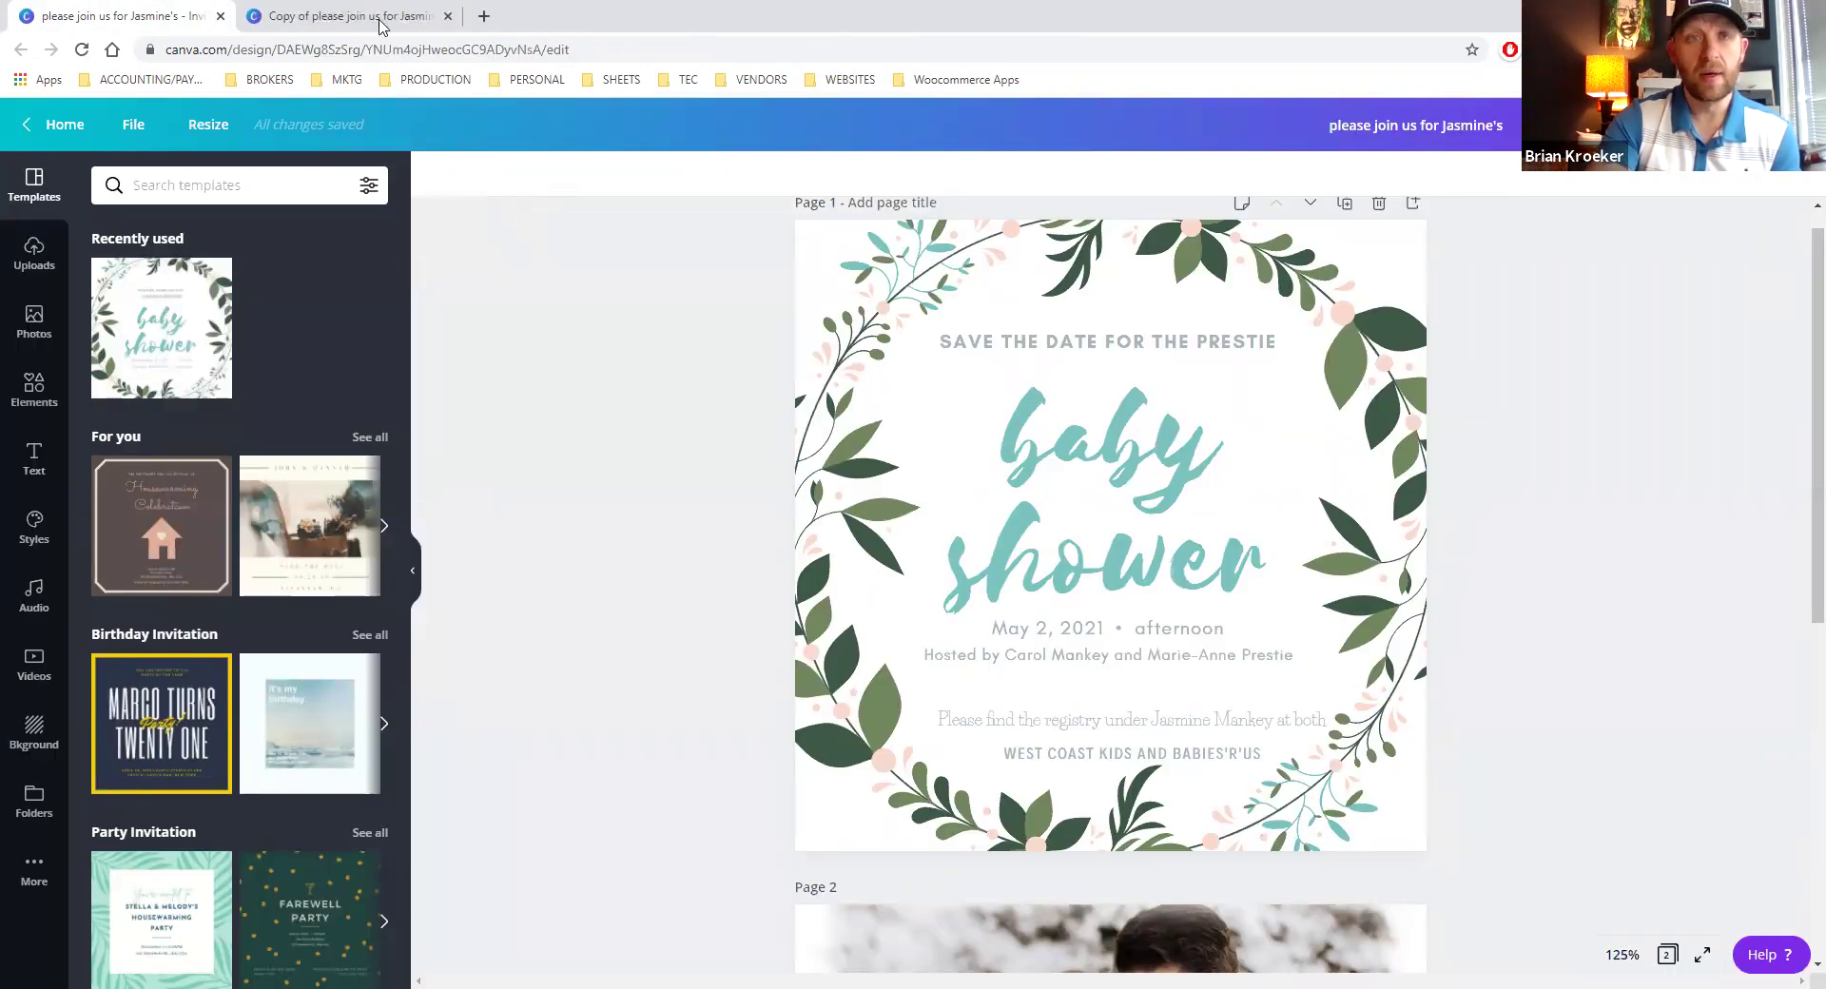
pyautogui.click(379, 19)
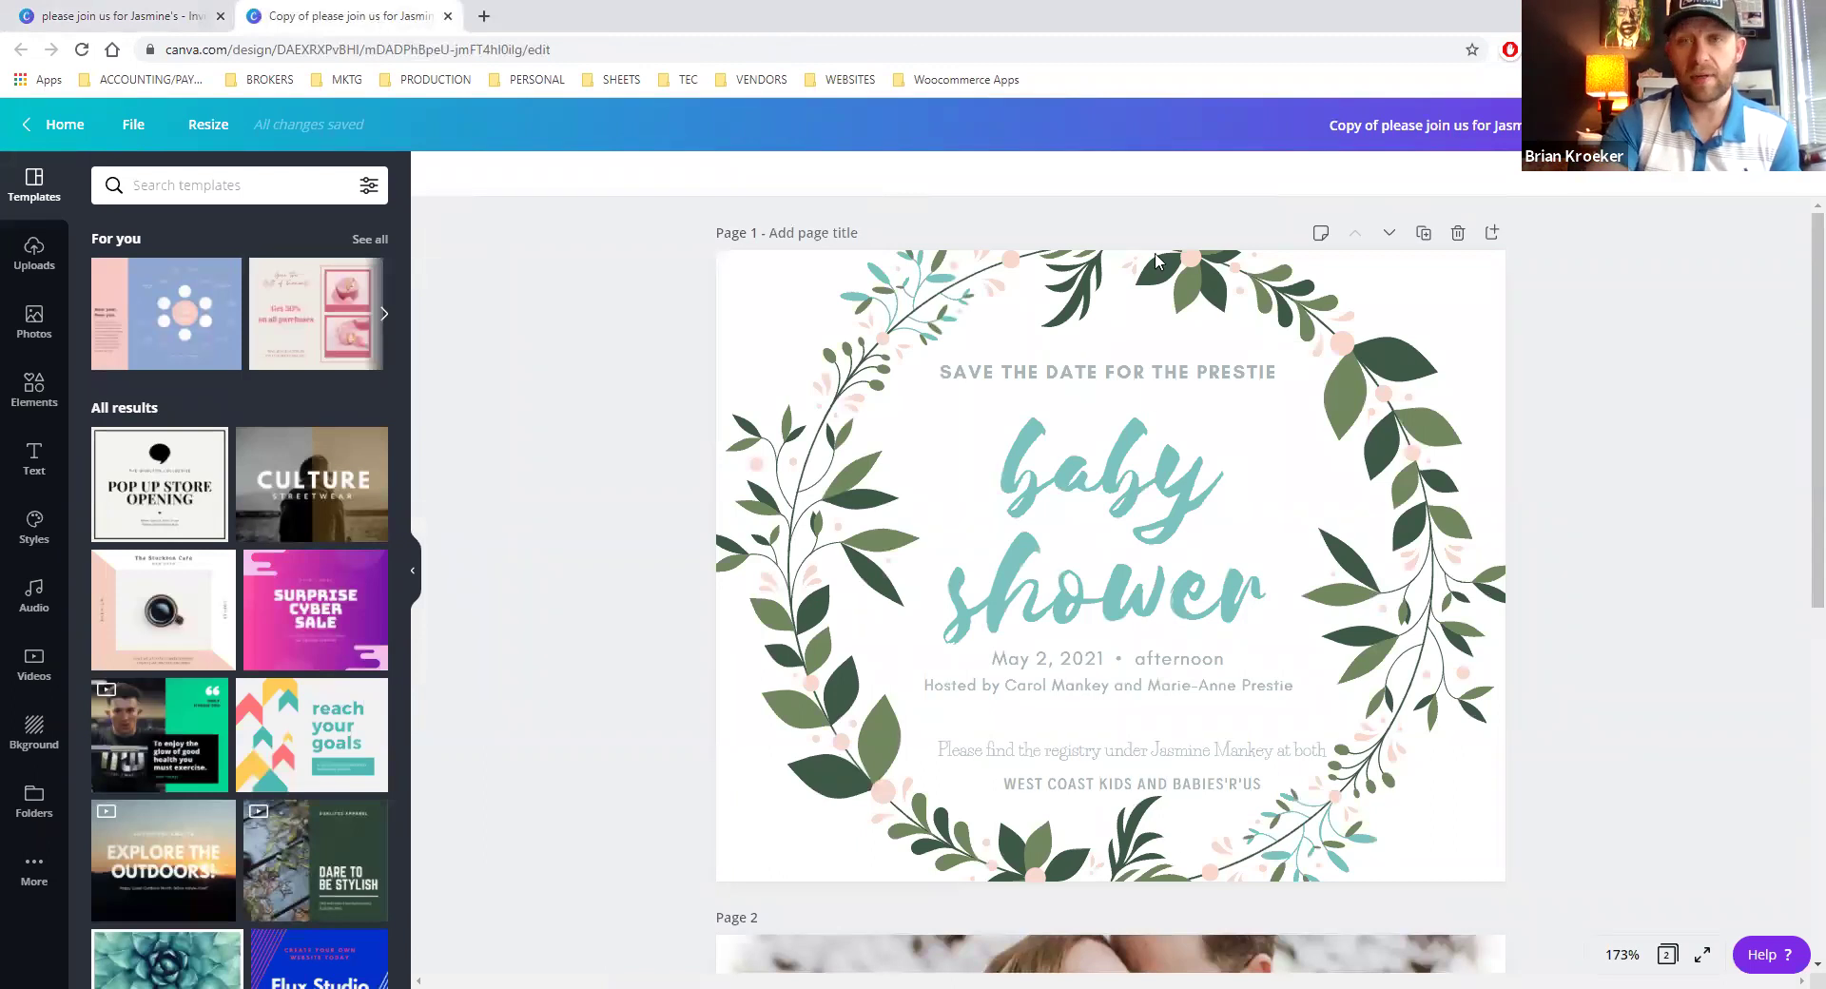
pyautogui.click(173, 16)
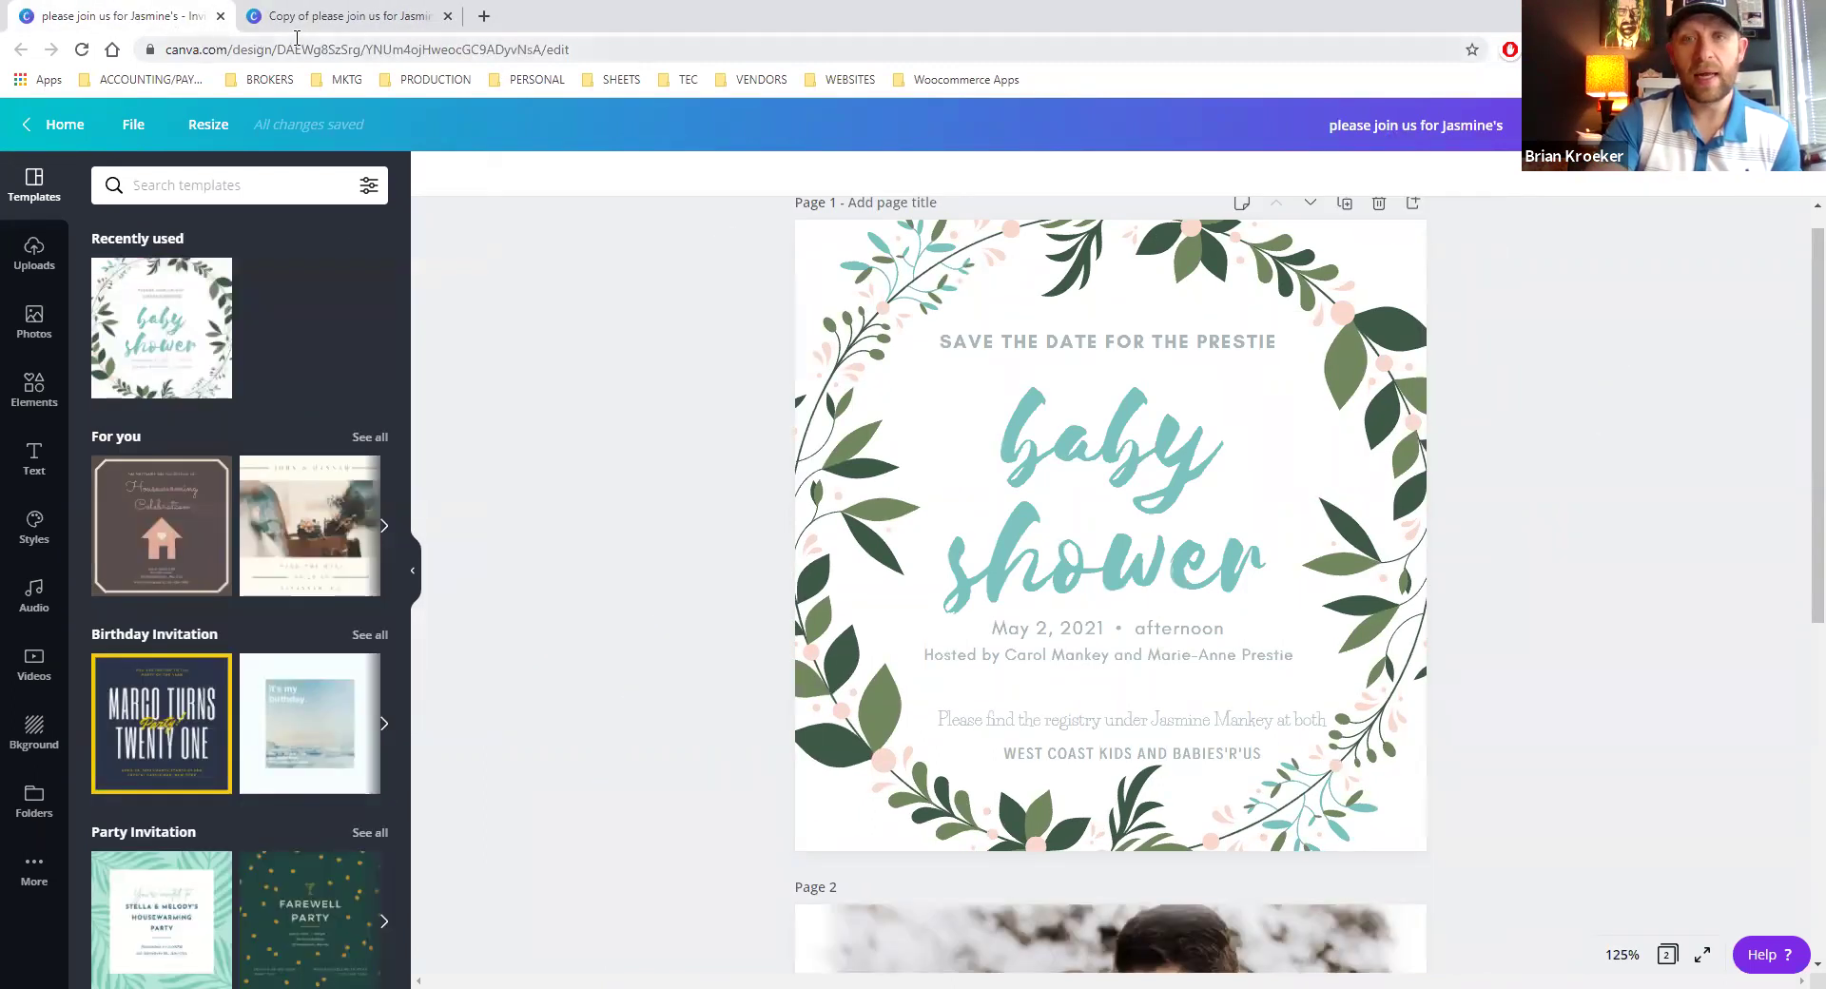
pyautogui.click(332, 21)
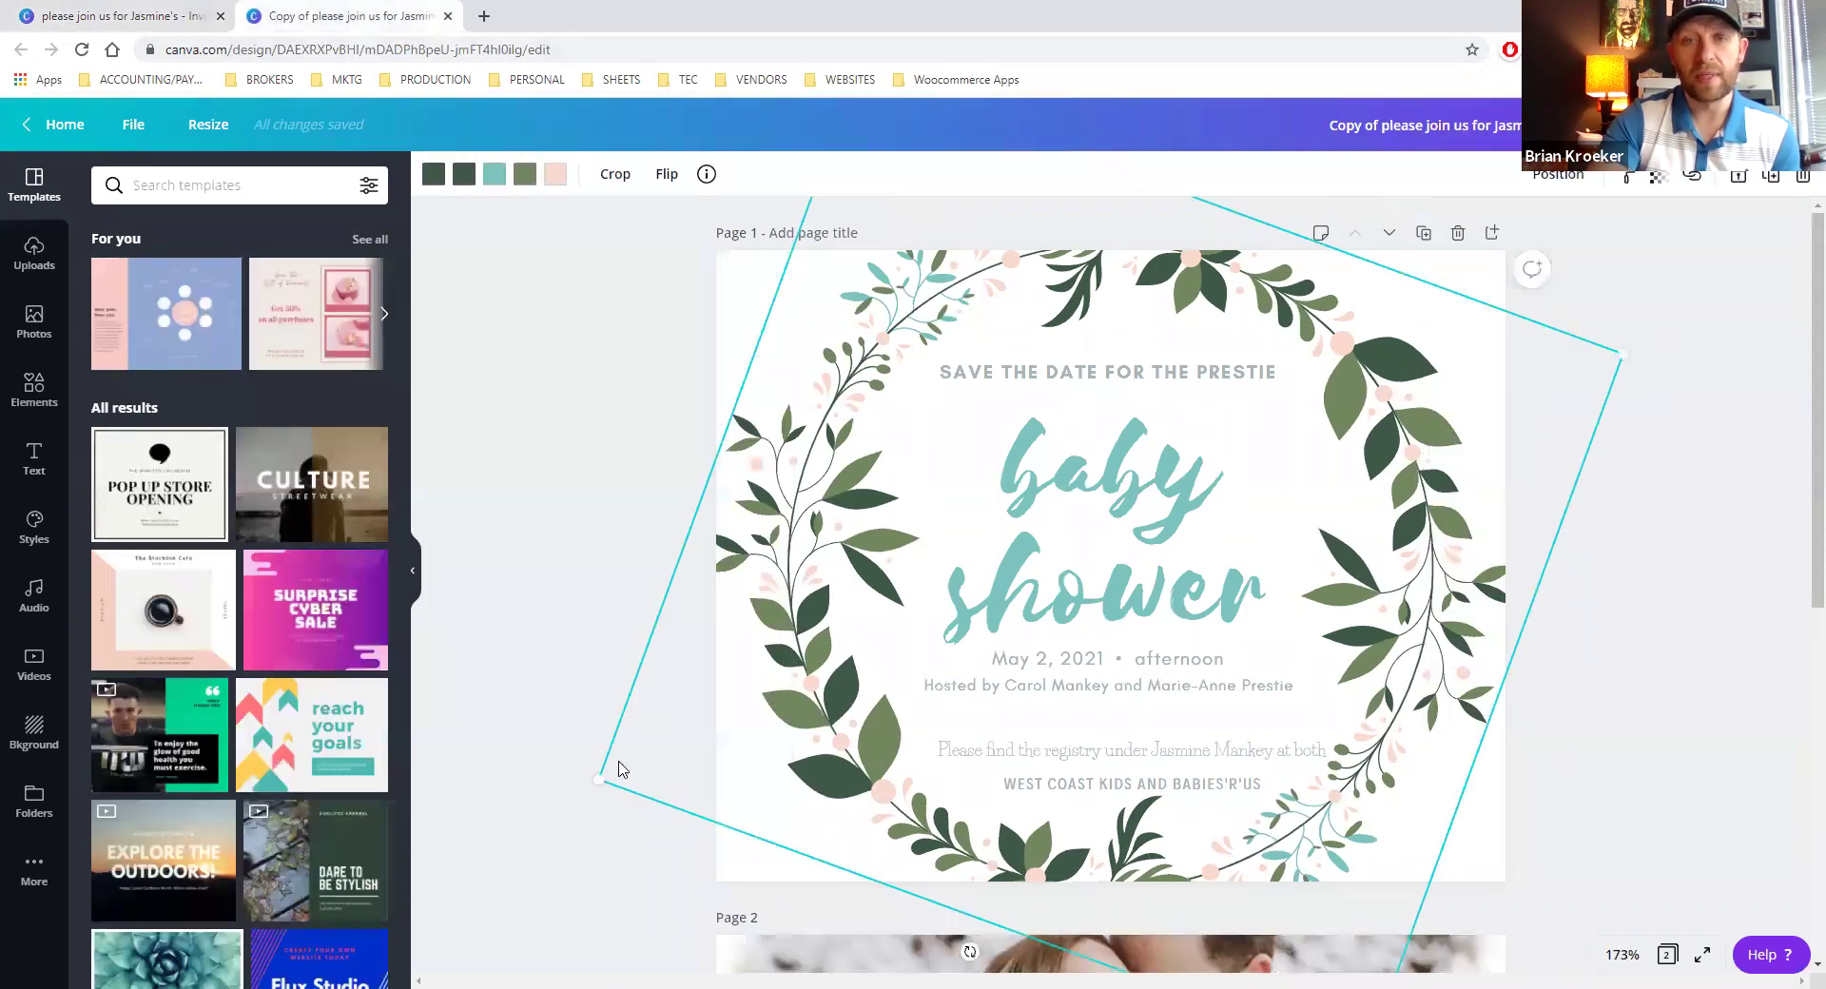
# Enlarge the leaf wreath to cover the wider page and shift it slightly right
pyautogui.moveTo(532, 791); pyautogui.dragTo(480, 829)
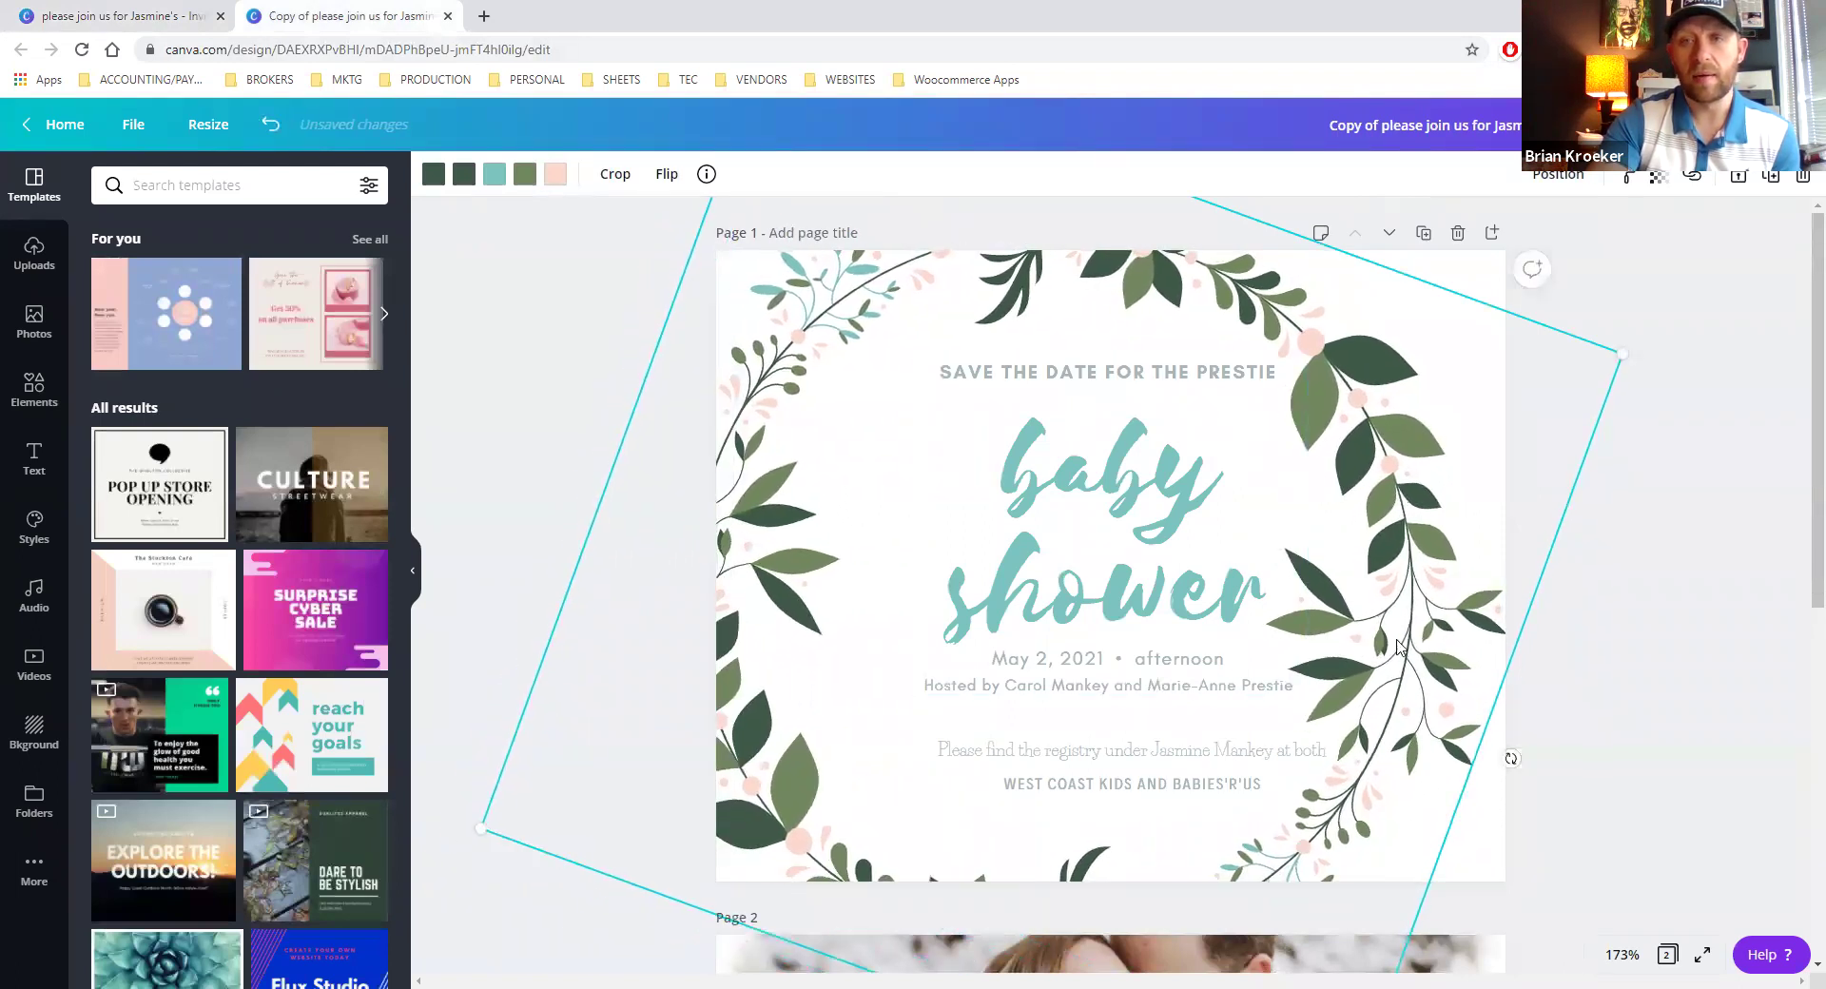
pyautogui.moveTo(1386, 646); pyautogui.dragTo(1440, 616)
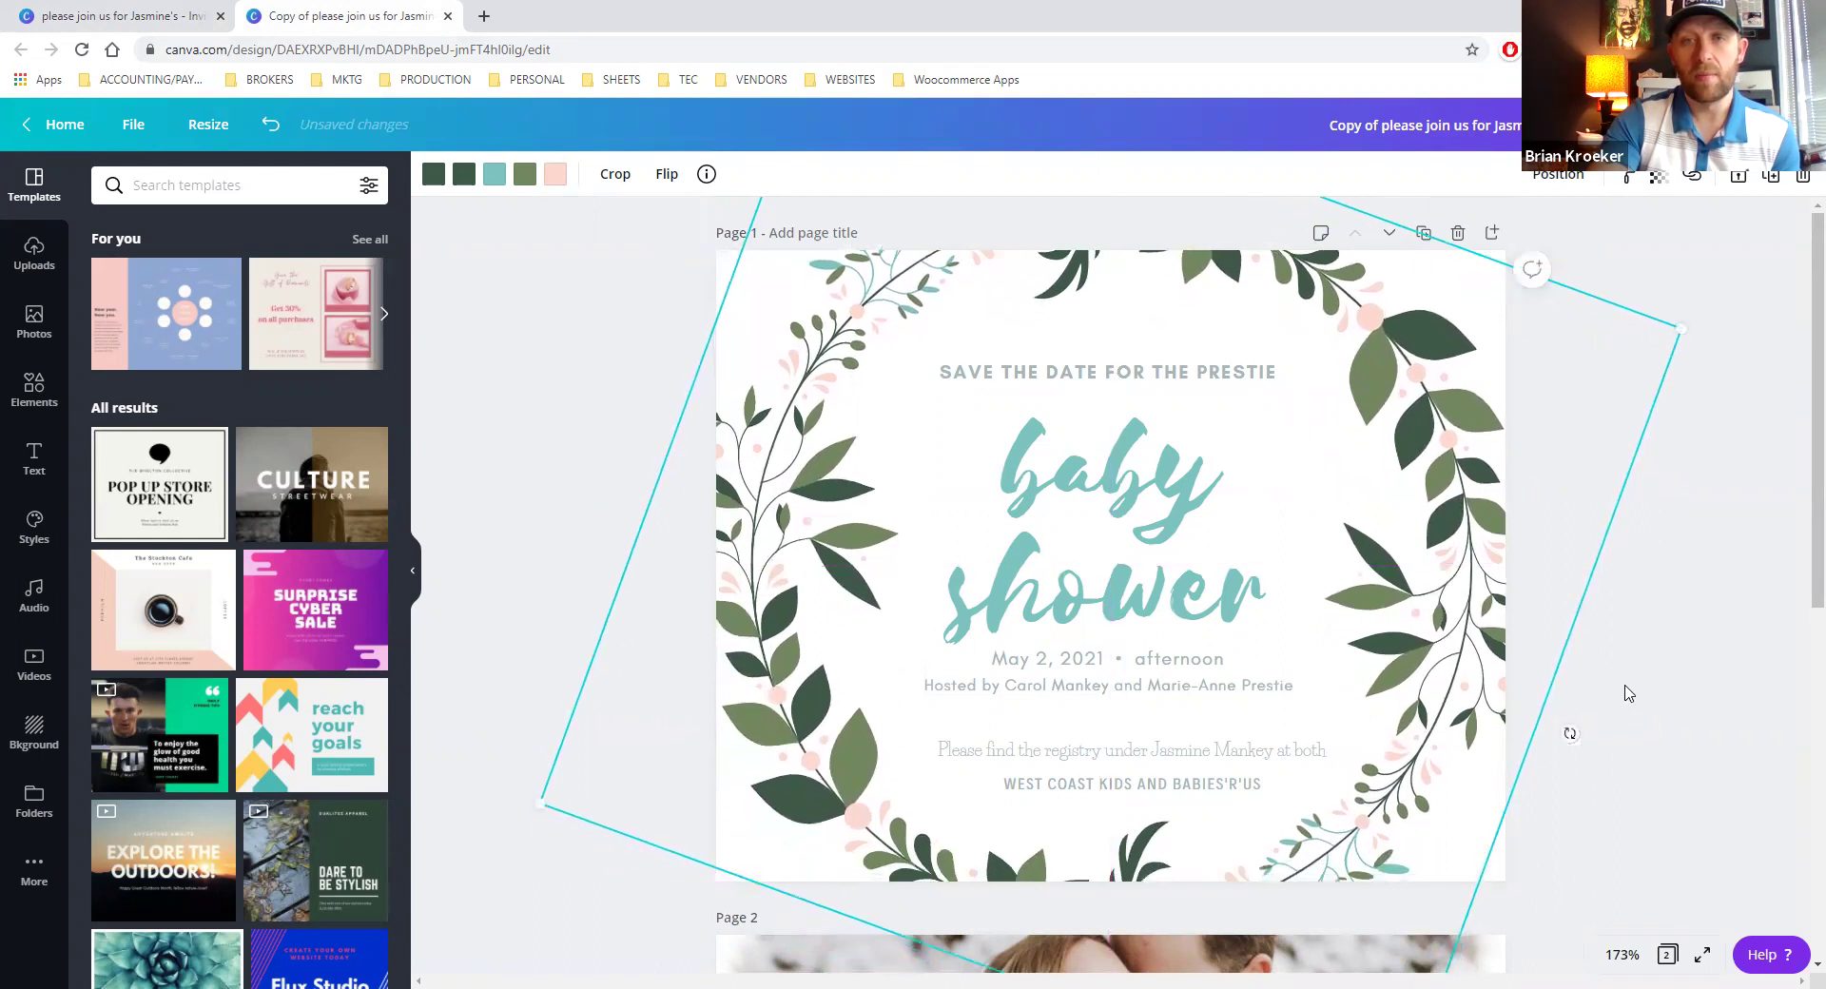
pyautogui.click(1708, 722)
pyautogui.scroll(-7, 1622, 693)
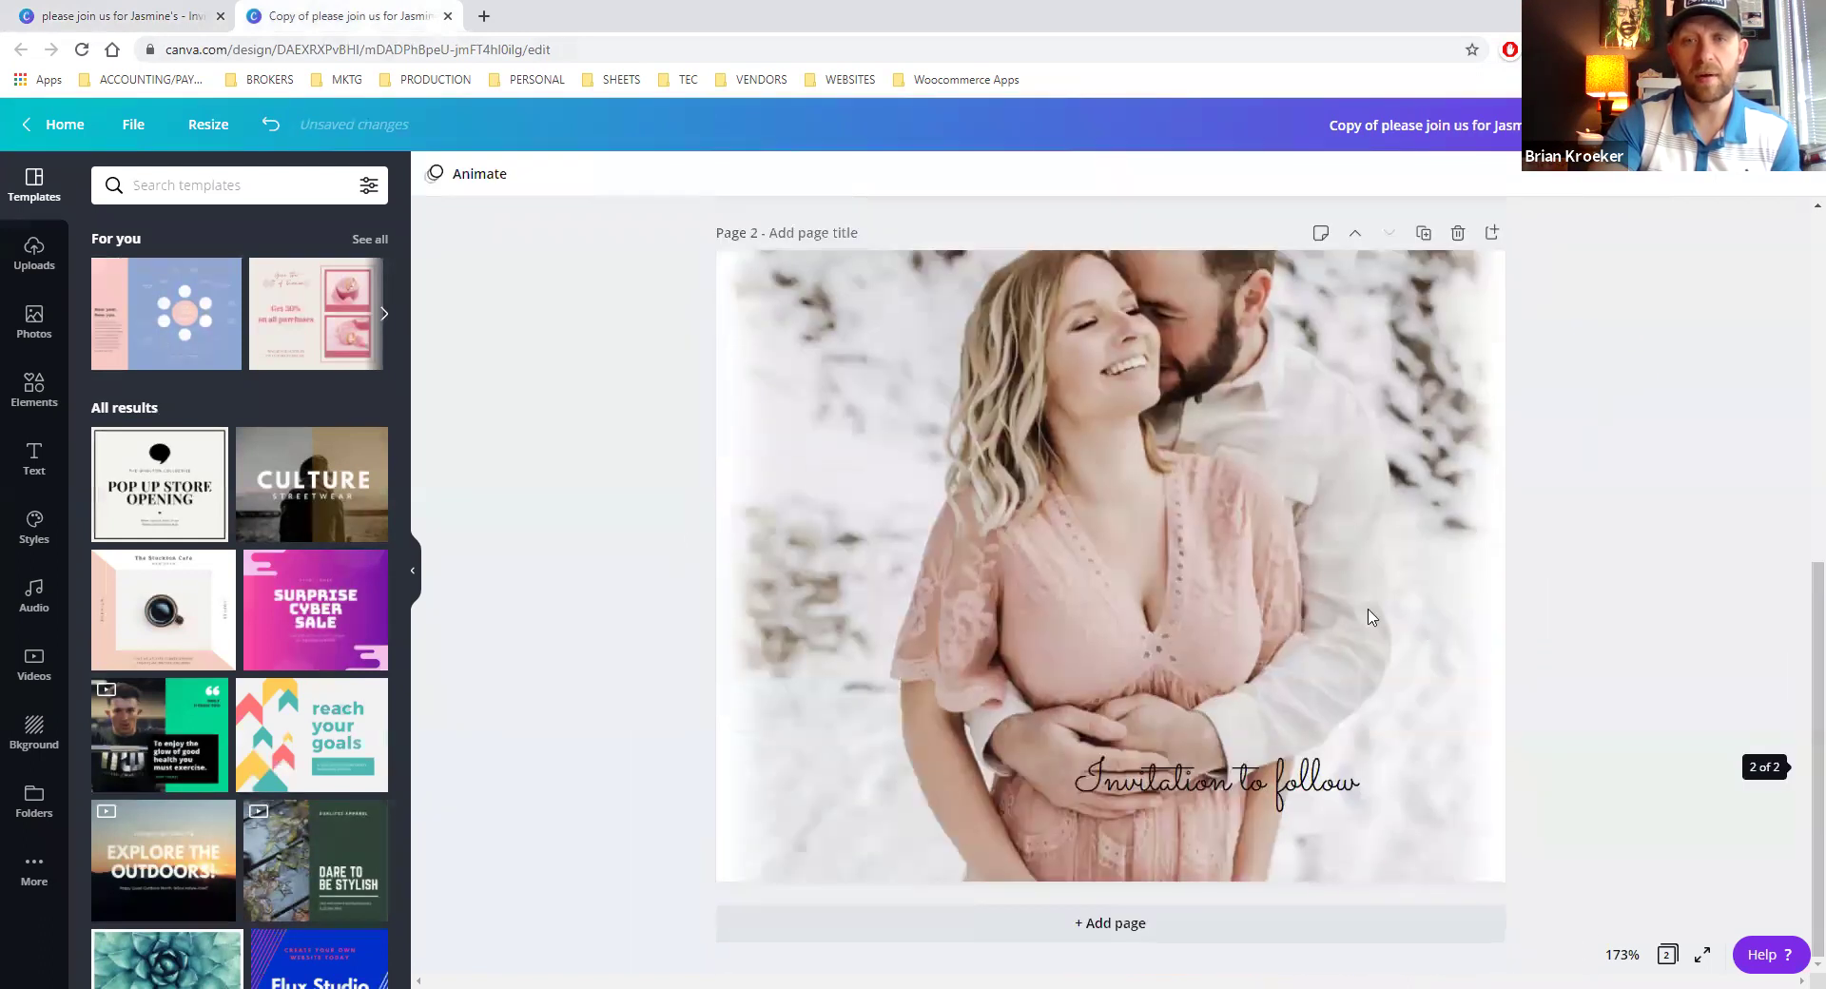
# Check the original's second page, then reframe the page 2 couple photo lower within its frame
pyautogui.click(128, 16)
pyautogui.scroll(-5, 1155, 697)
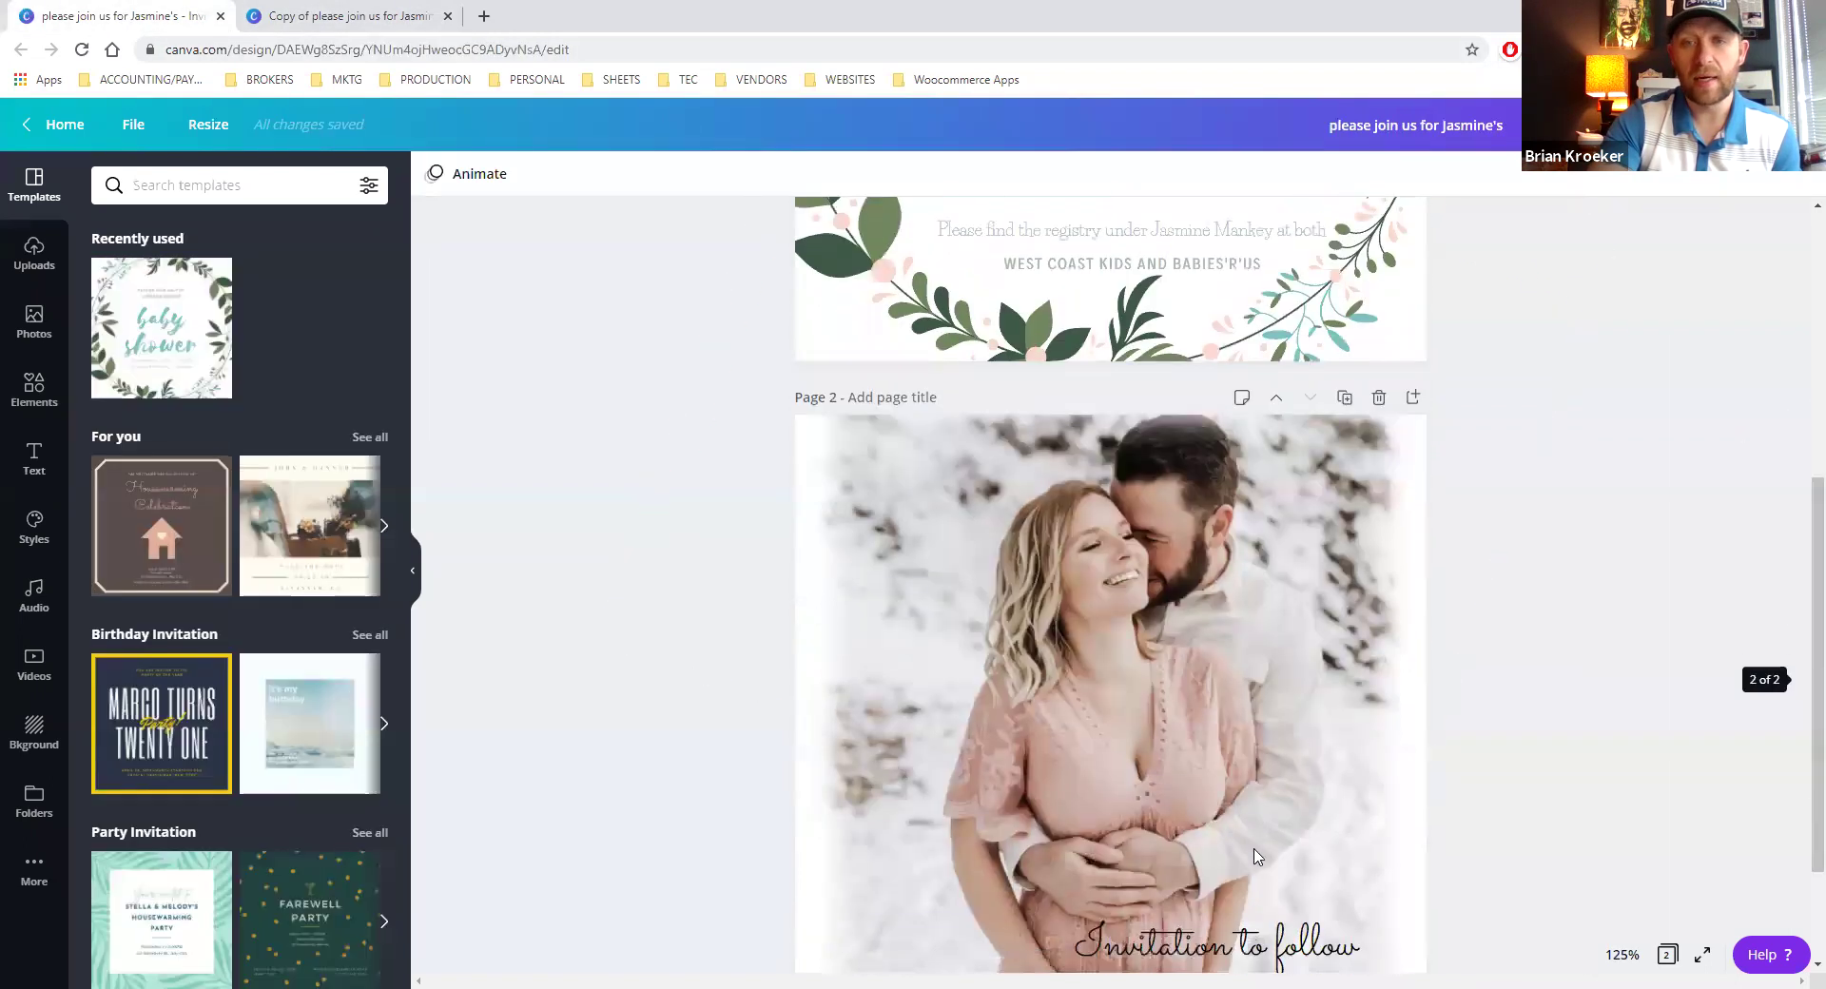
pyautogui.click(377, 13)
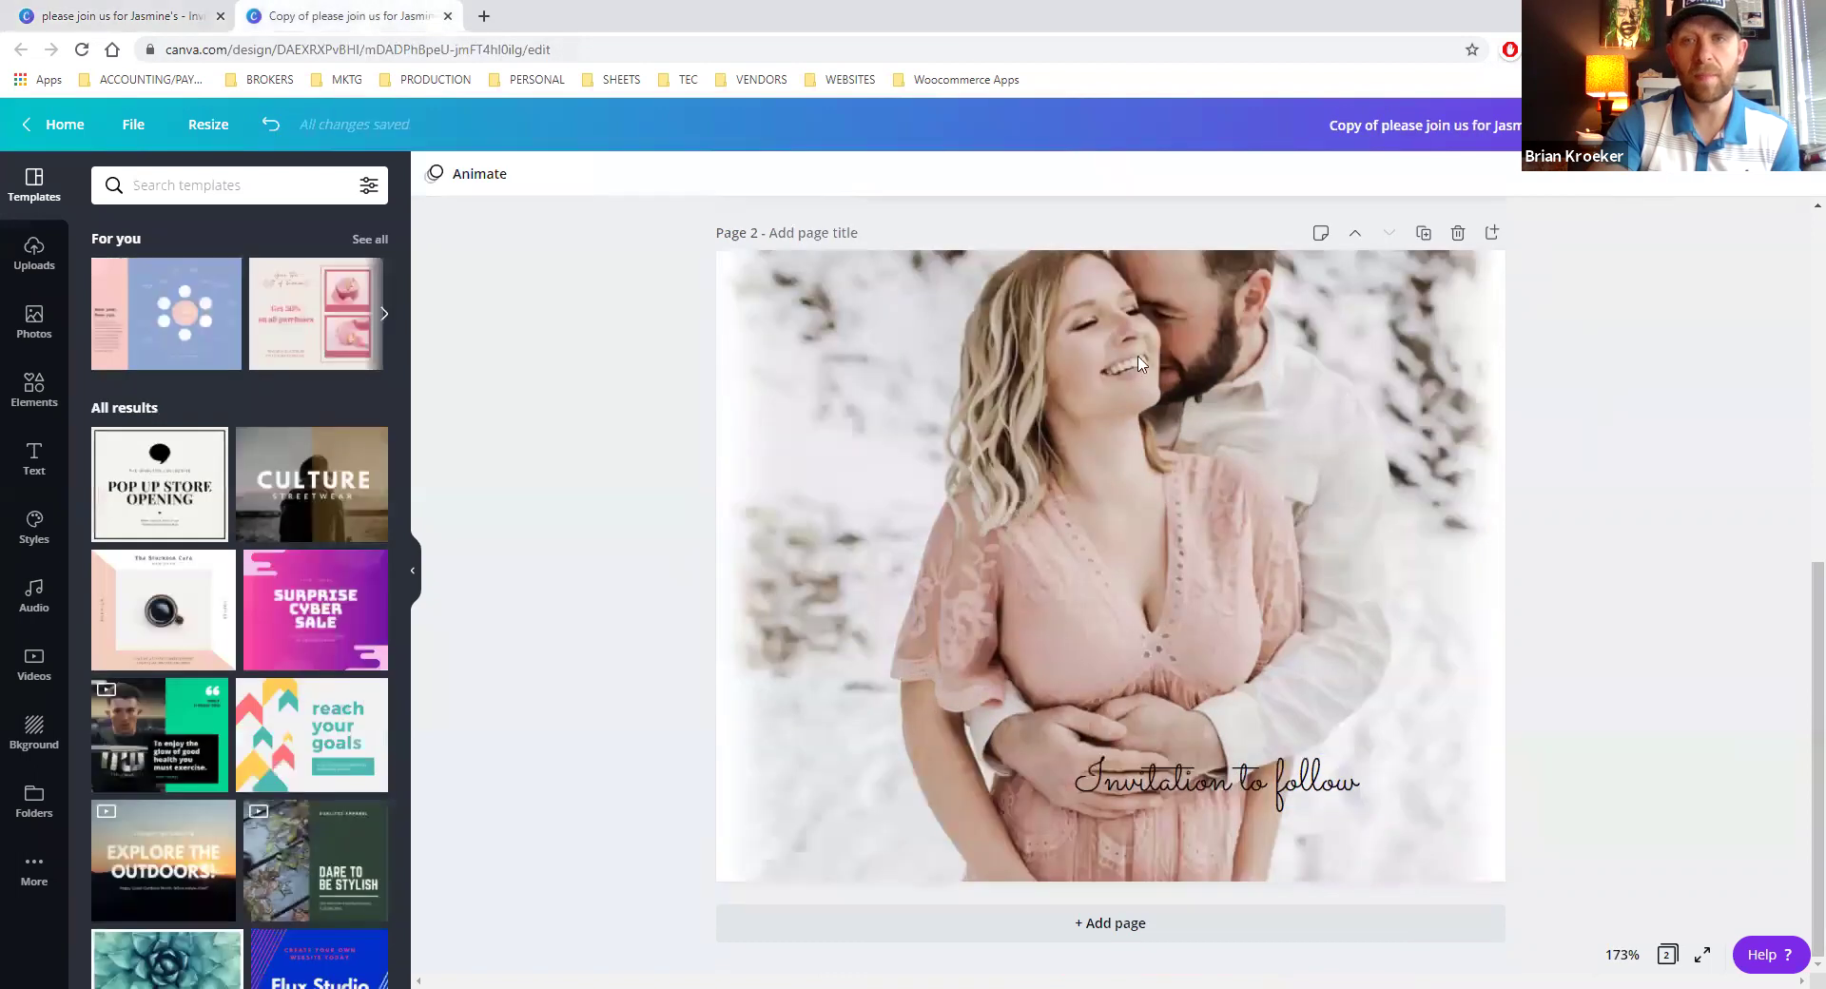
pyautogui.click(1229, 572)
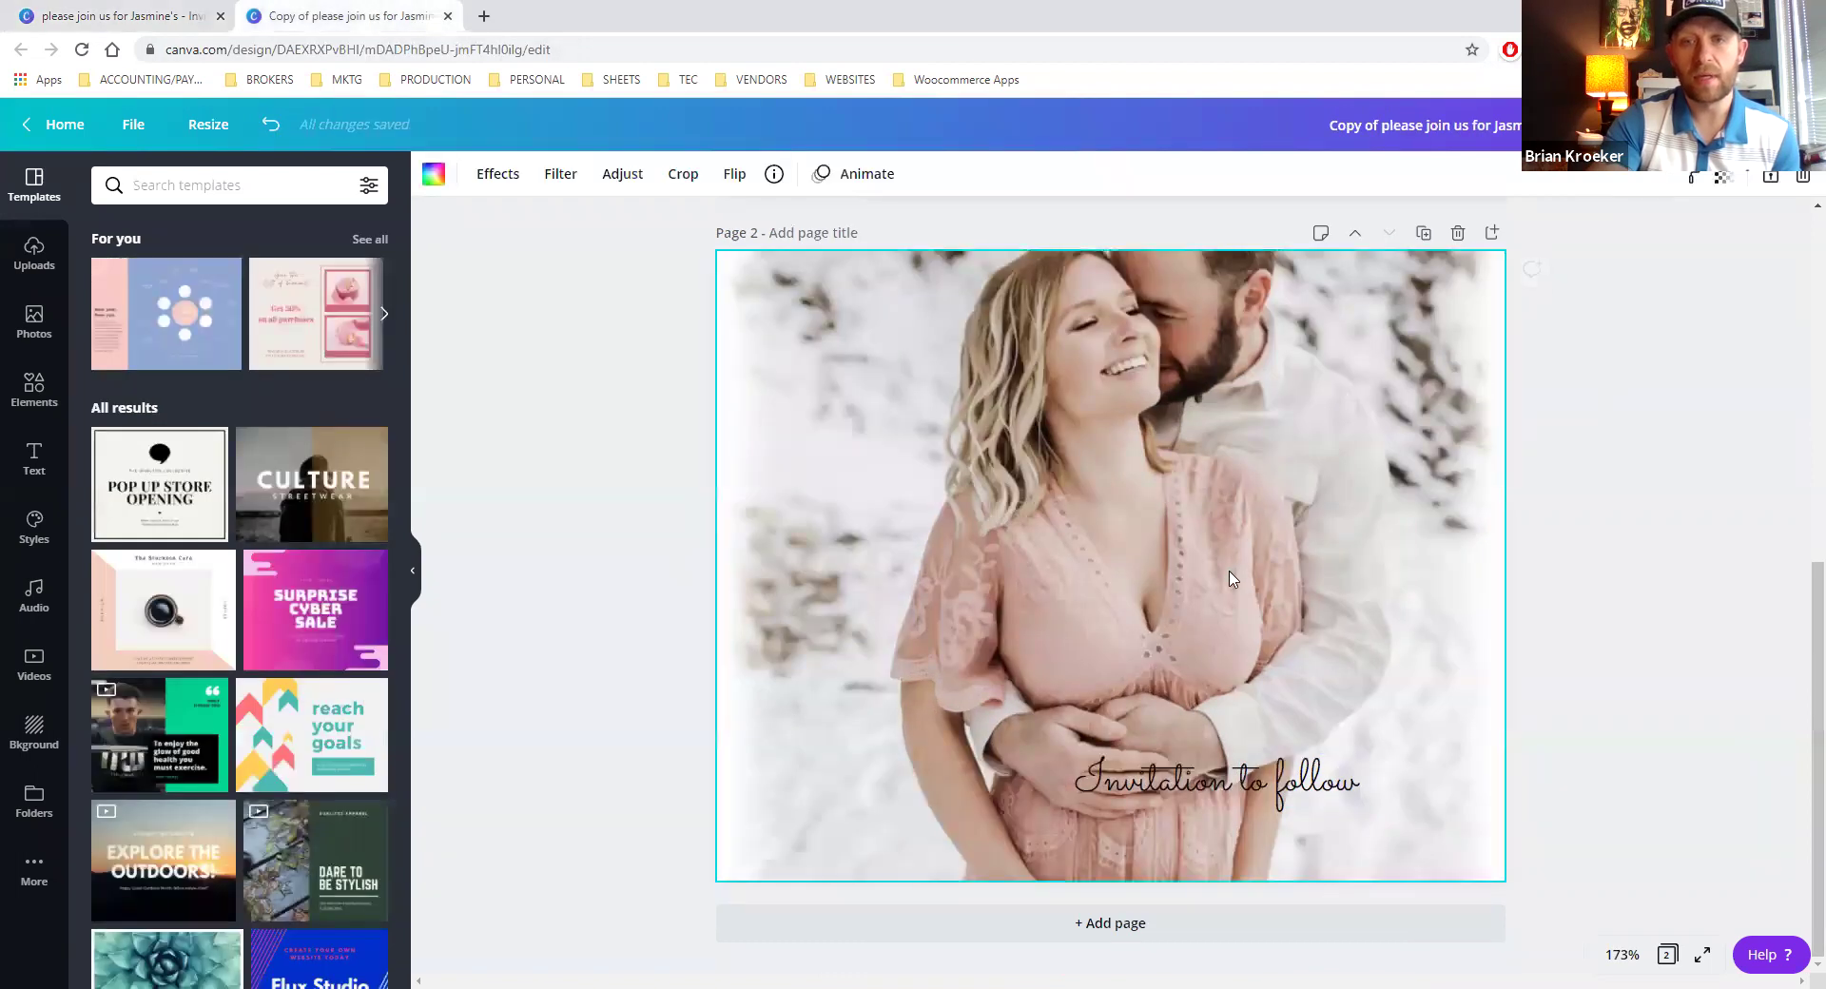
pyautogui.doubleClick(1206, 518)
pyautogui.moveTo(1203, 518); pyautogui.dragTo(1201, 428)
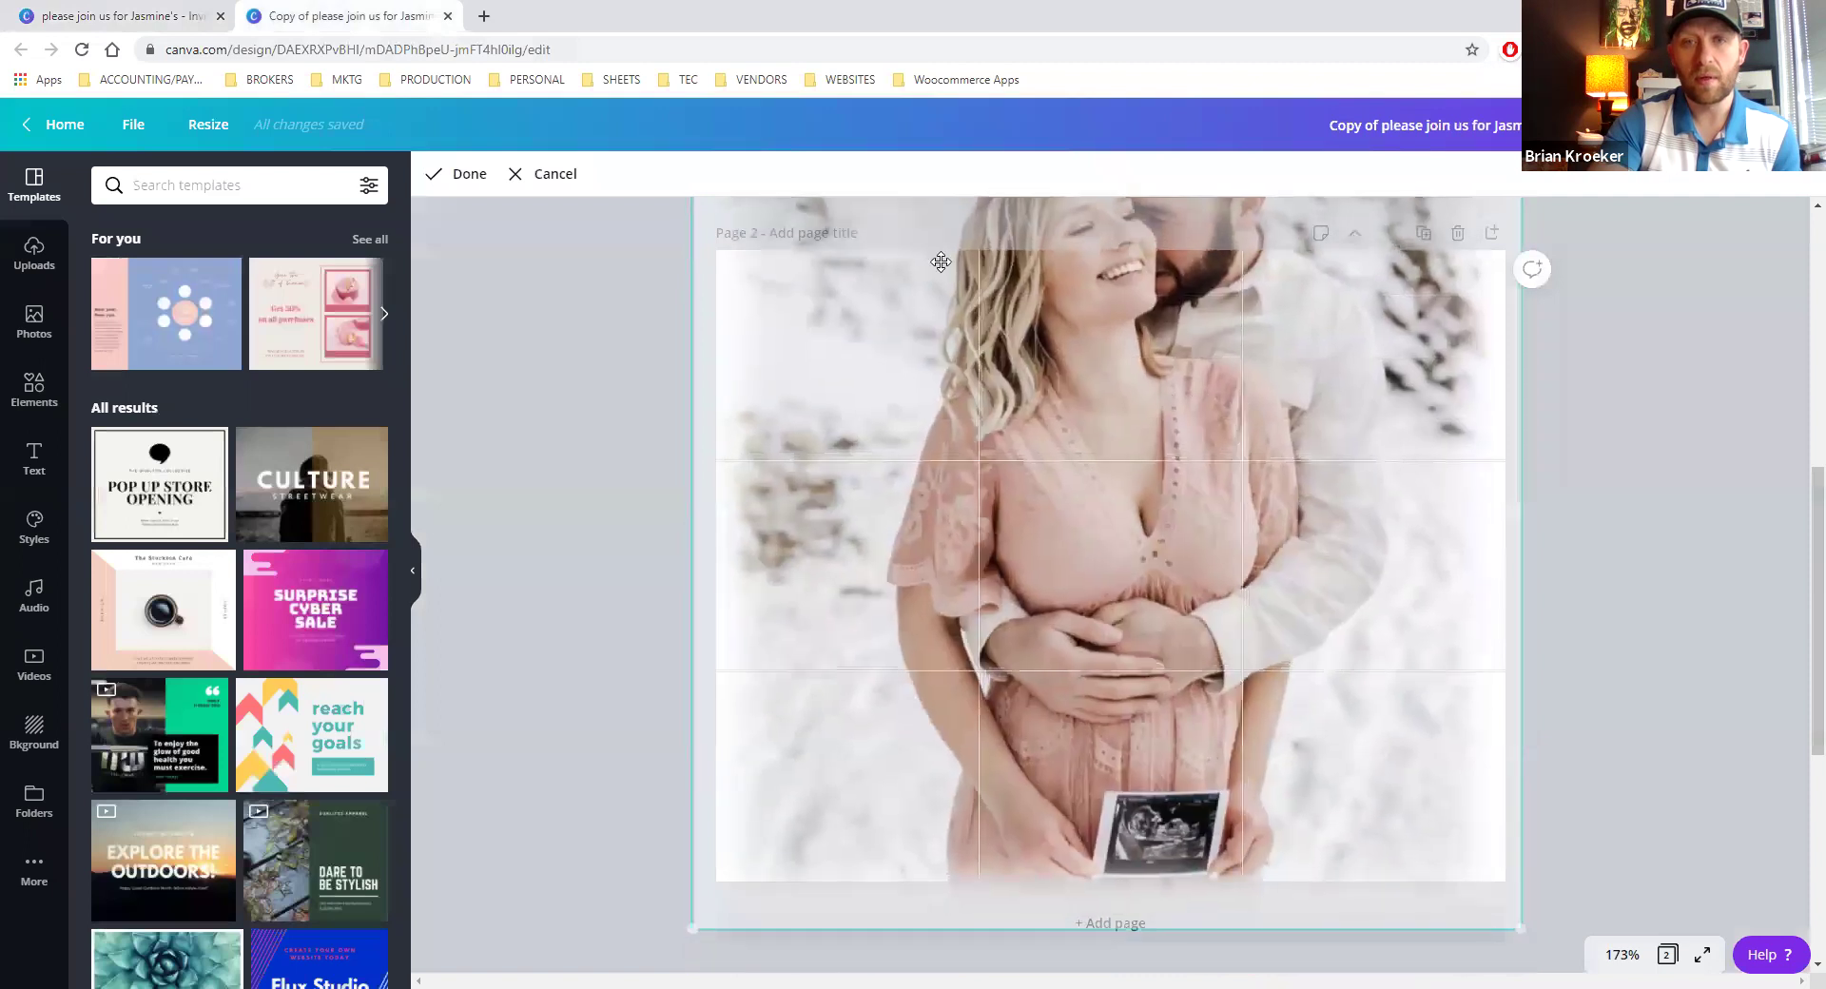
pyautogui.scroll(2, 796, 325)
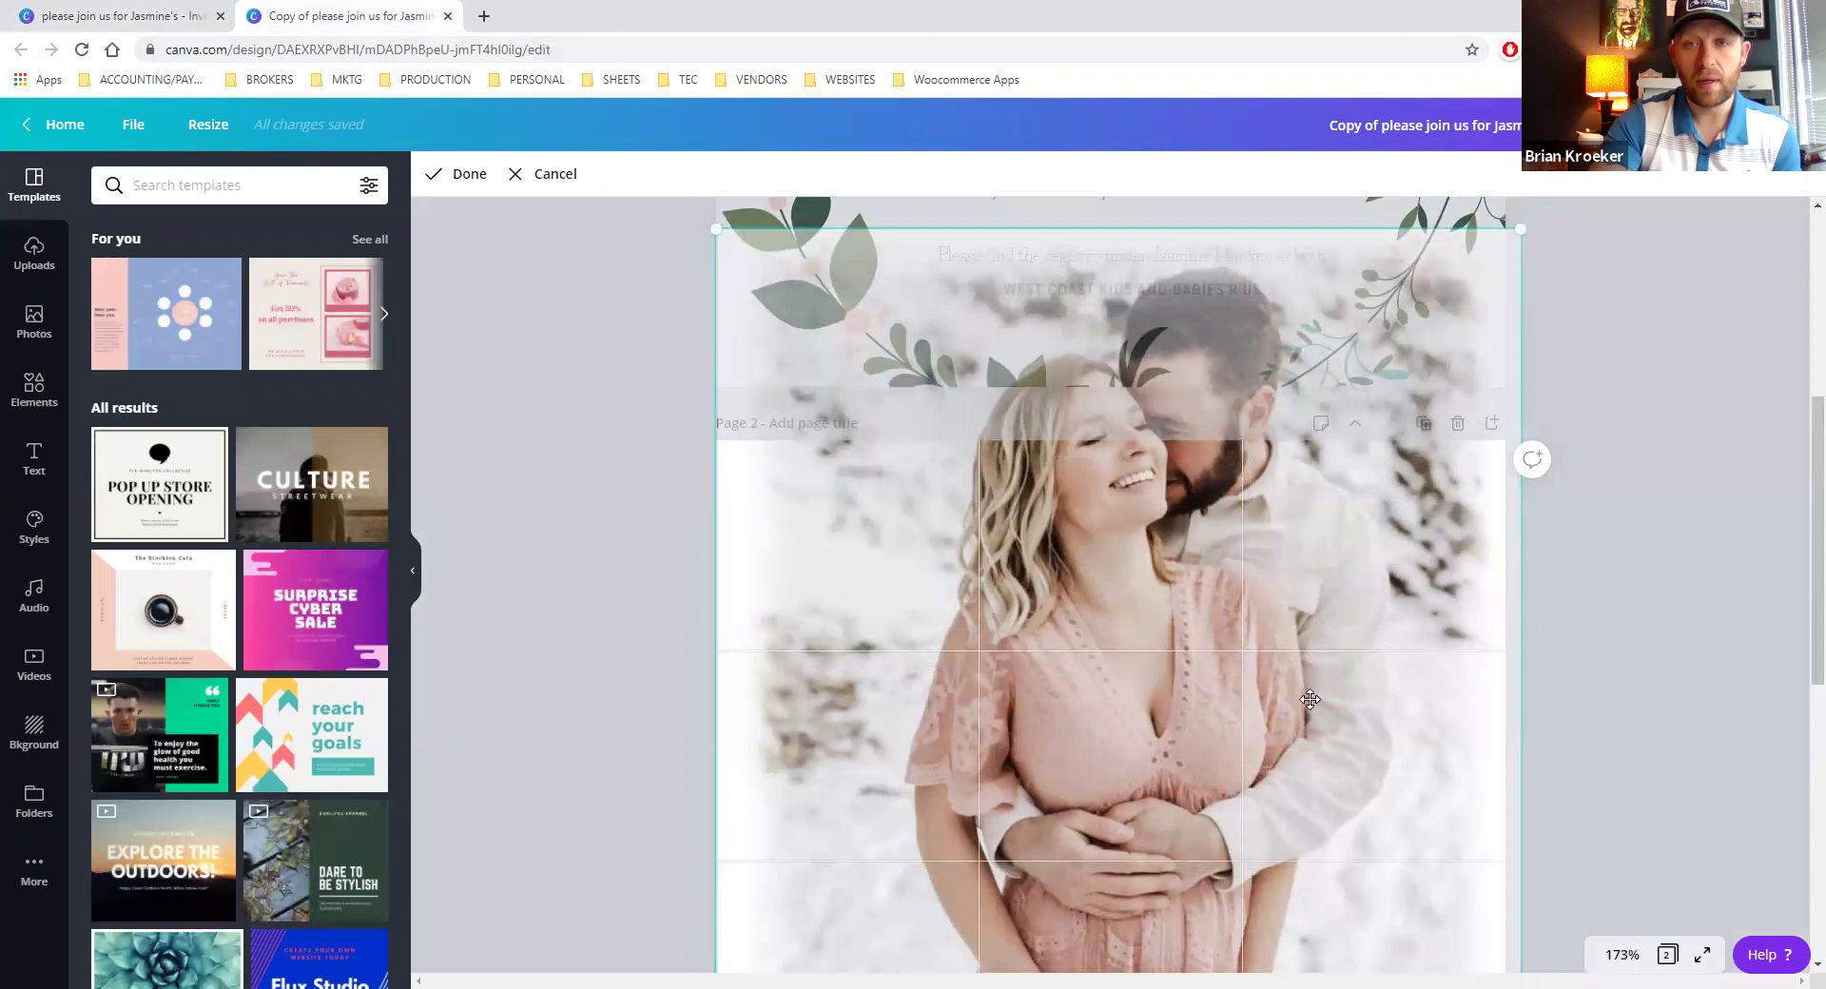
pyautogui.moveTo(1309, 701); pyautogui.dragTo(1309, 733)
pyautogui.click(1643, 649)
pyautogui.scroll(-2, 1354, 652)
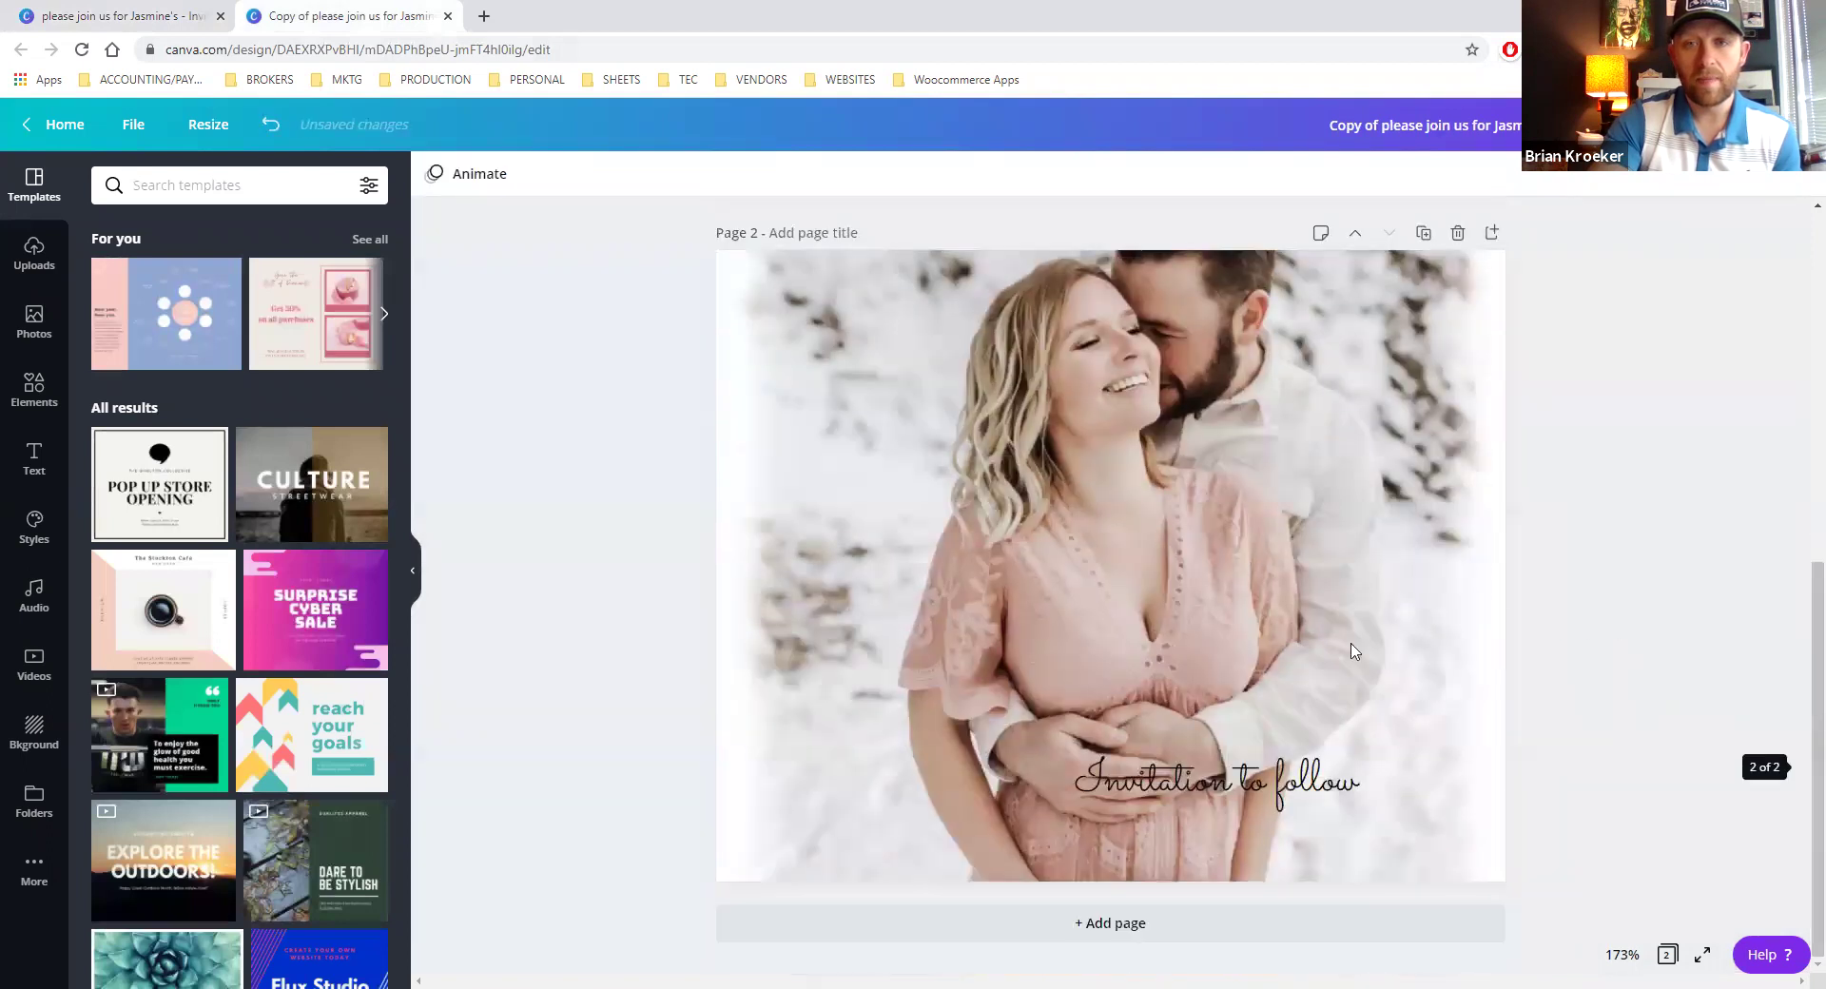
# Detach the couple photo from the page 2 background and move it toward the top-left
pyautogui.click(1262, 656)
pyautogui.doubleClick(1260, 642)
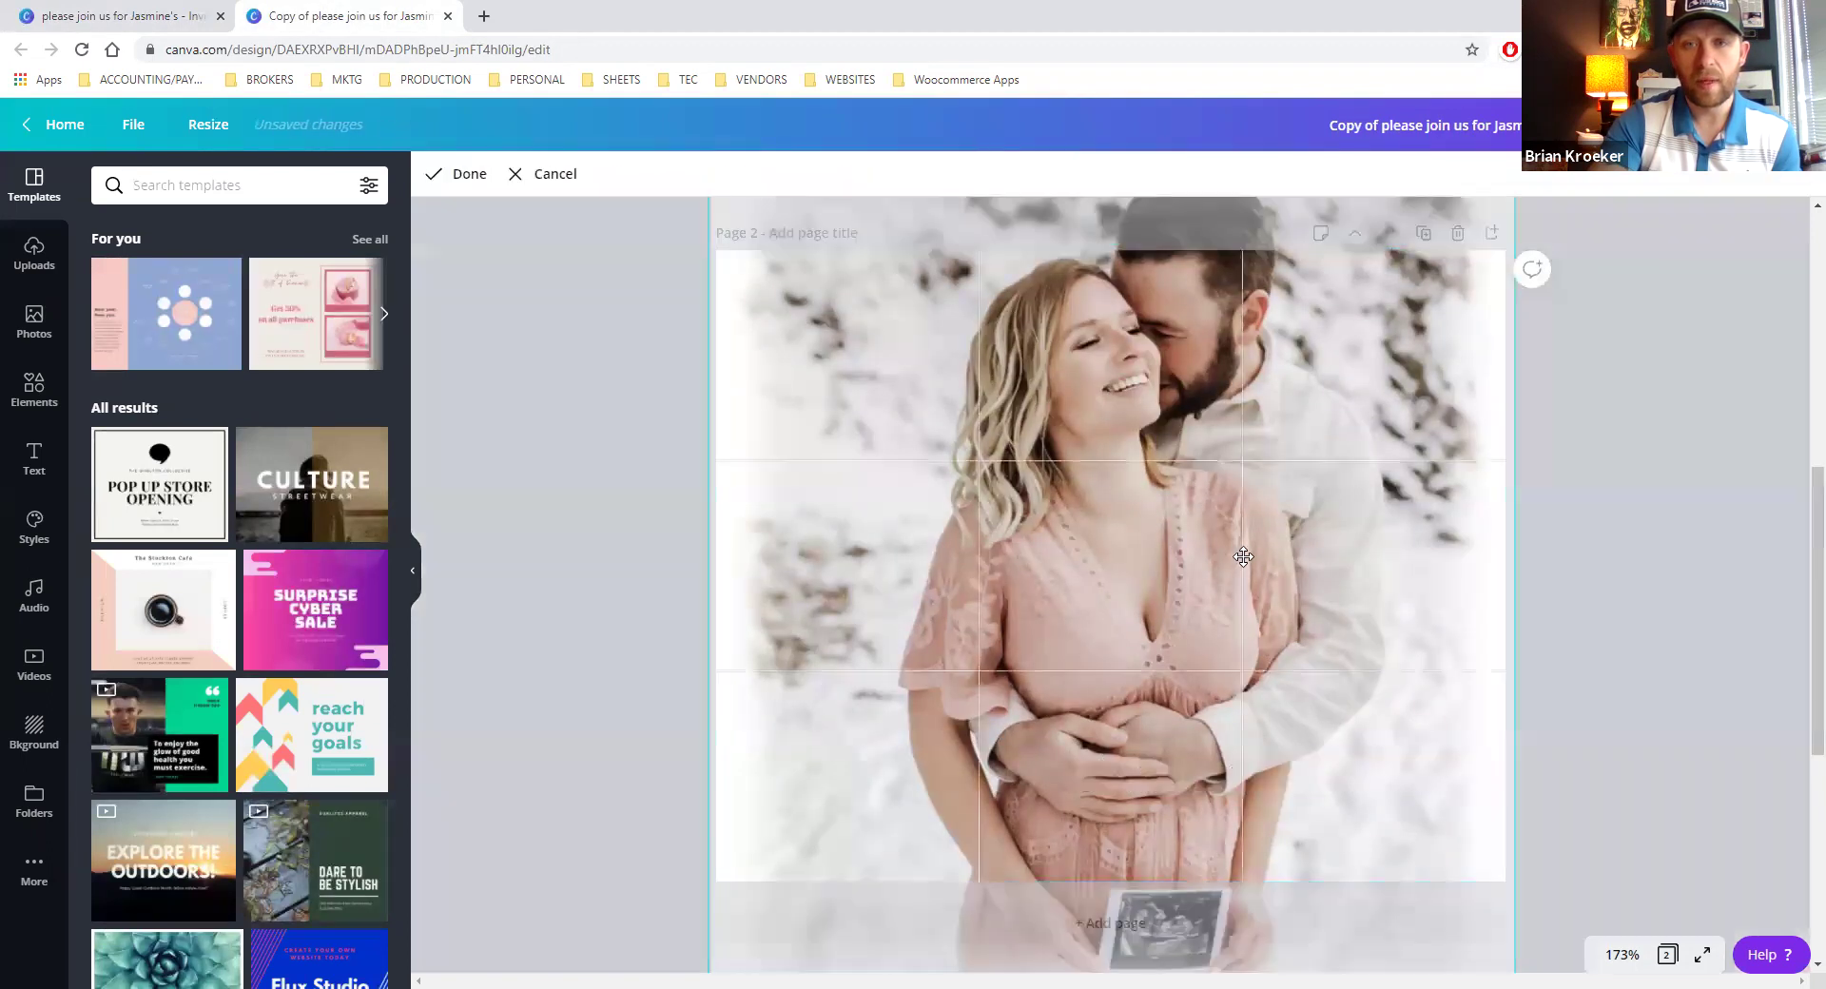
pyautogui.moveTo(1260, 642); pyautogui.dragTo(1245, 549)
pyautogui.rightClick(1245, 548)
pyautogui.click(1310, 756)
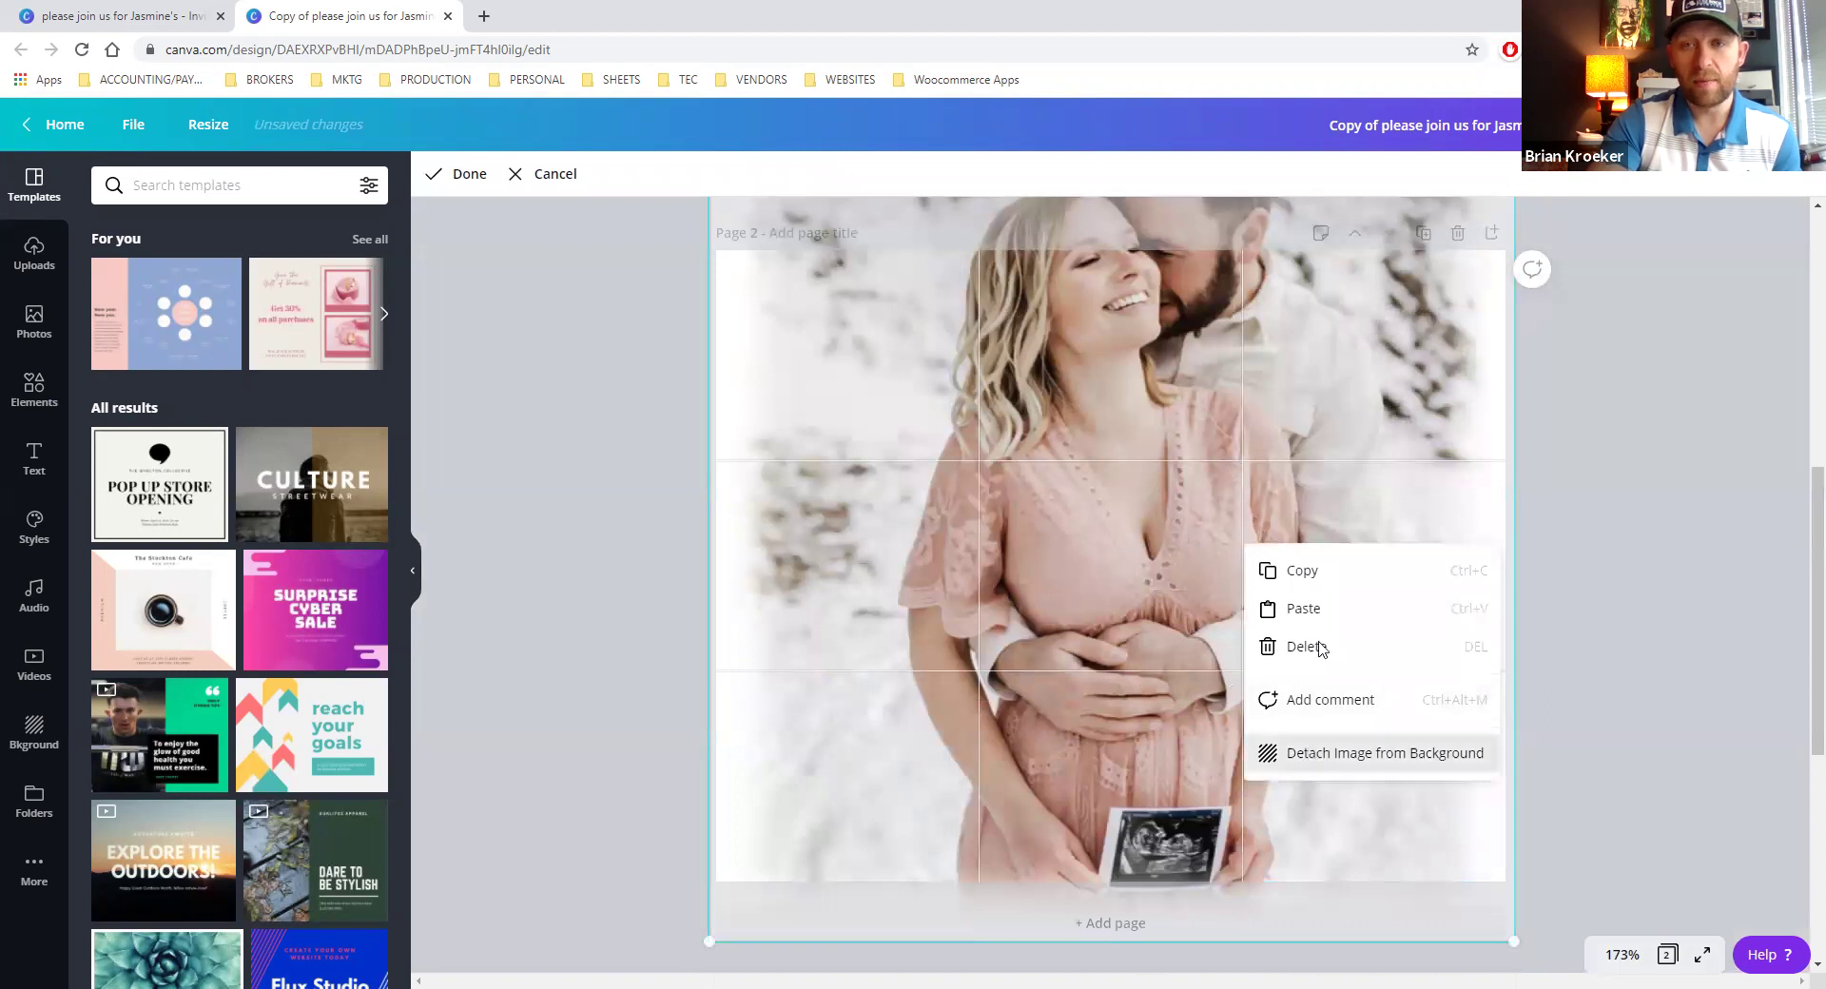
pyautogui.moveTo(1155, 606); pyautogui.dragTo(1019, 546)
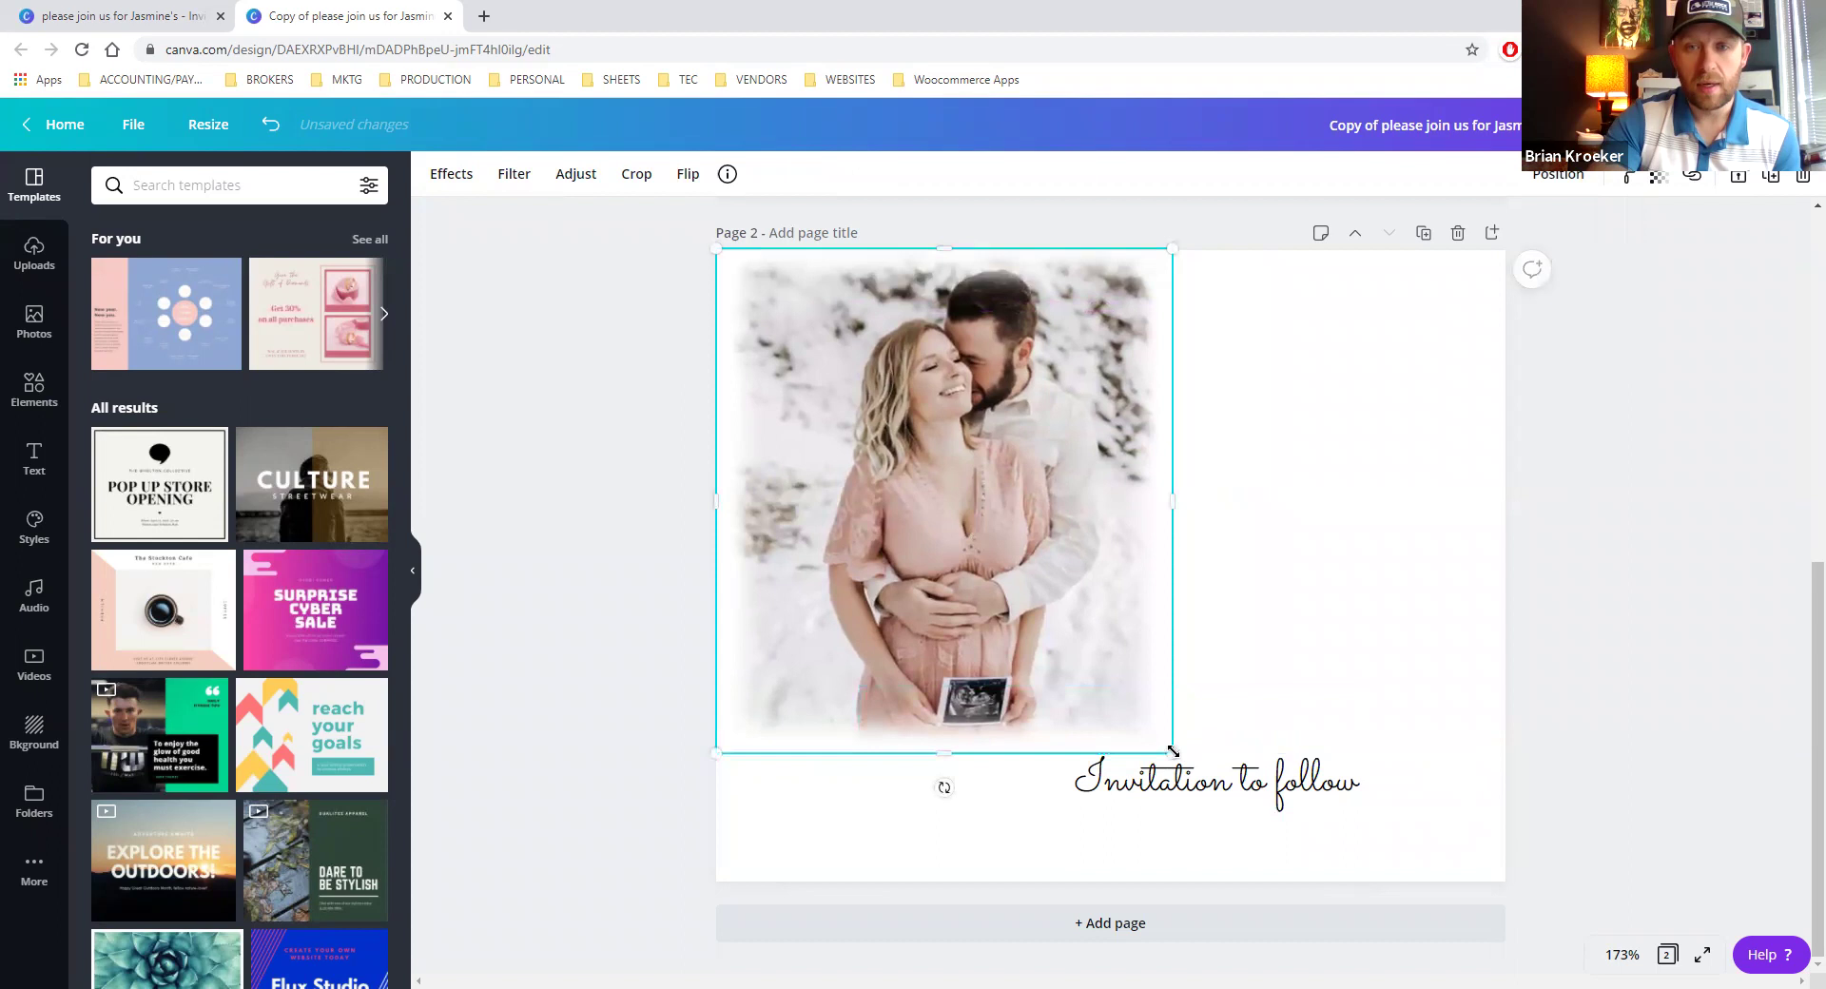
# Enlarge the photo, bring 'Invitation to follow' in front, and enlarge and reposition that text
pyautogui.moveTo(1172, 753); pyautogui.dragTo(1335, 837)
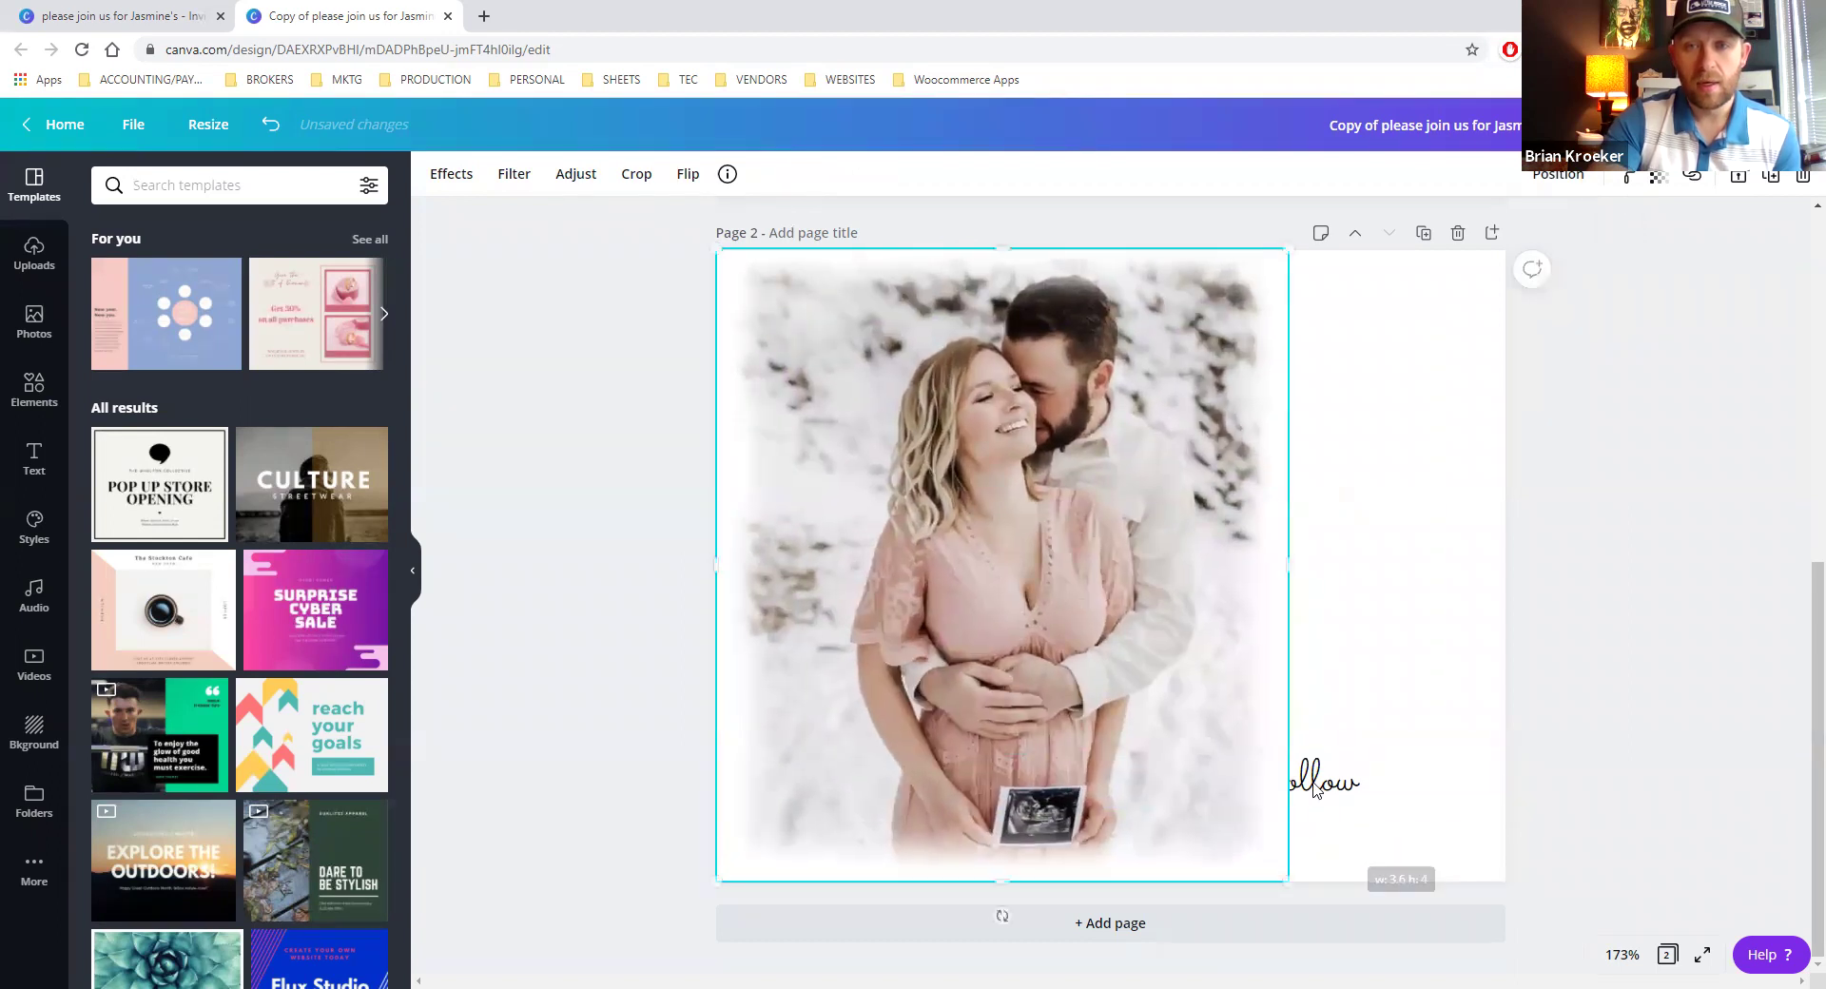
pyautogui.rightClick(1334, 787)
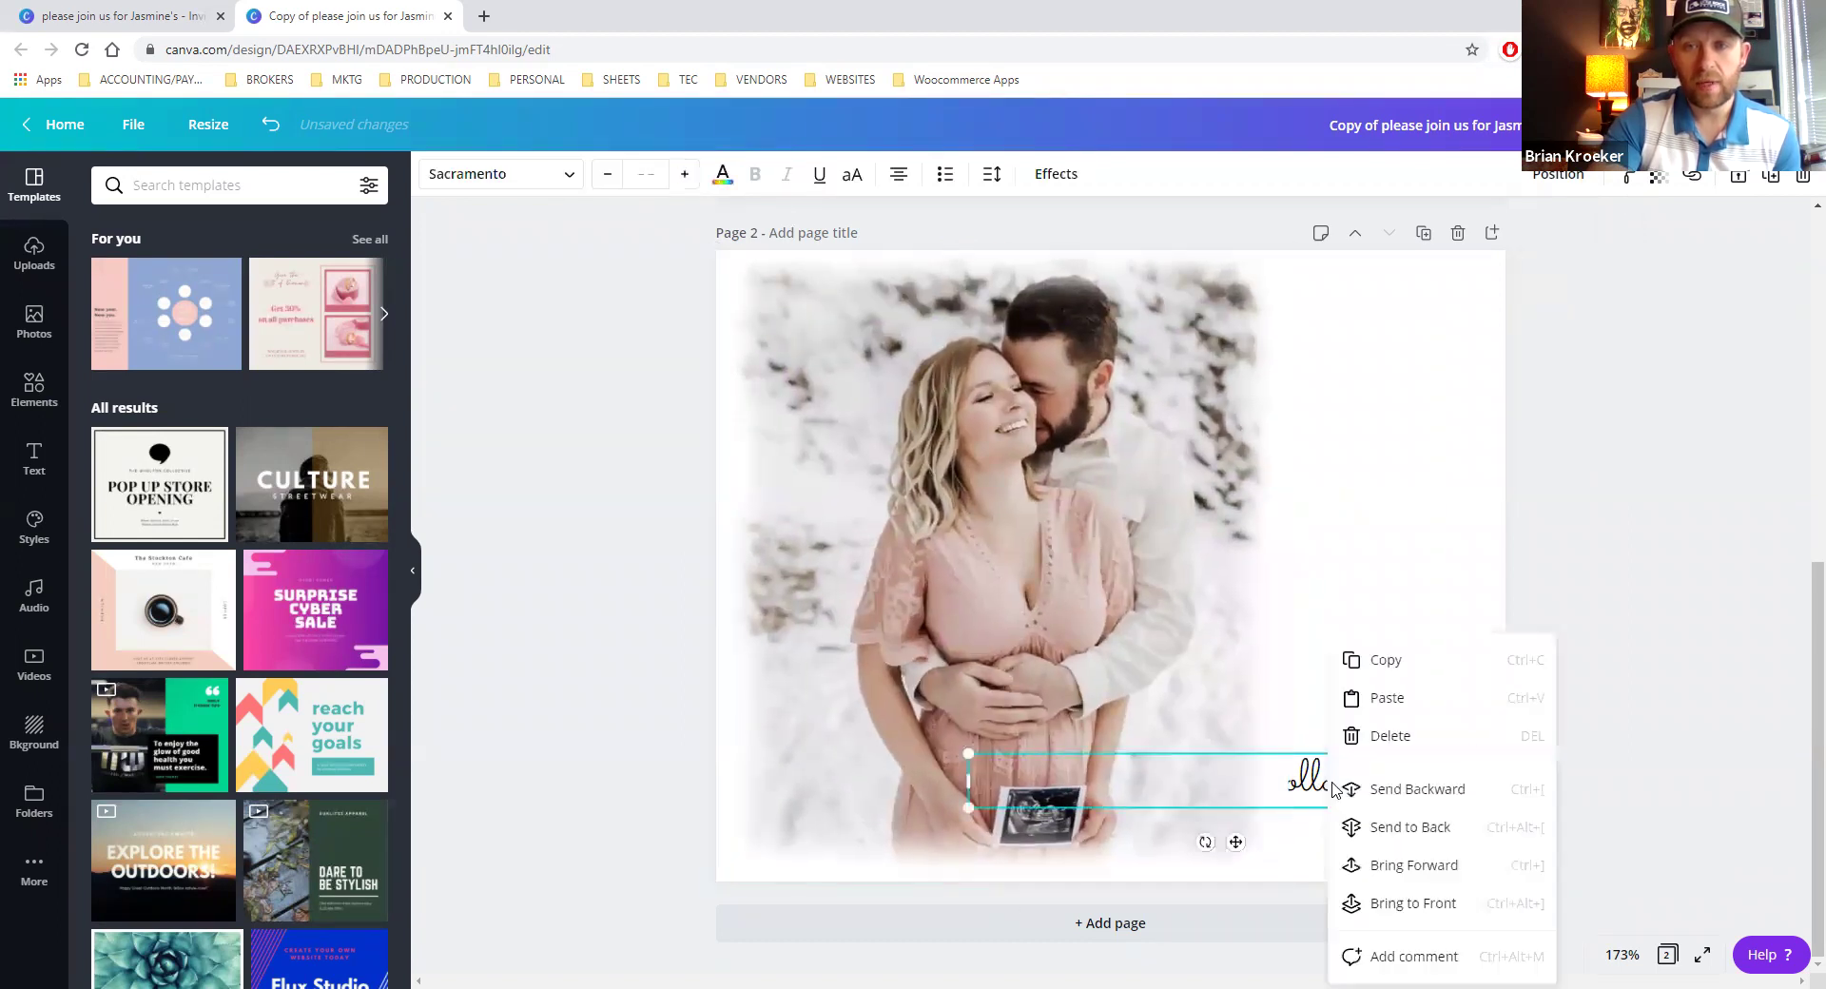
pyautogui.click(1414, 905)
pyautogui.moveTo(1360, 797); pyautogui.dragTo(1479, 785)
pyautogui.click(1298, 725)
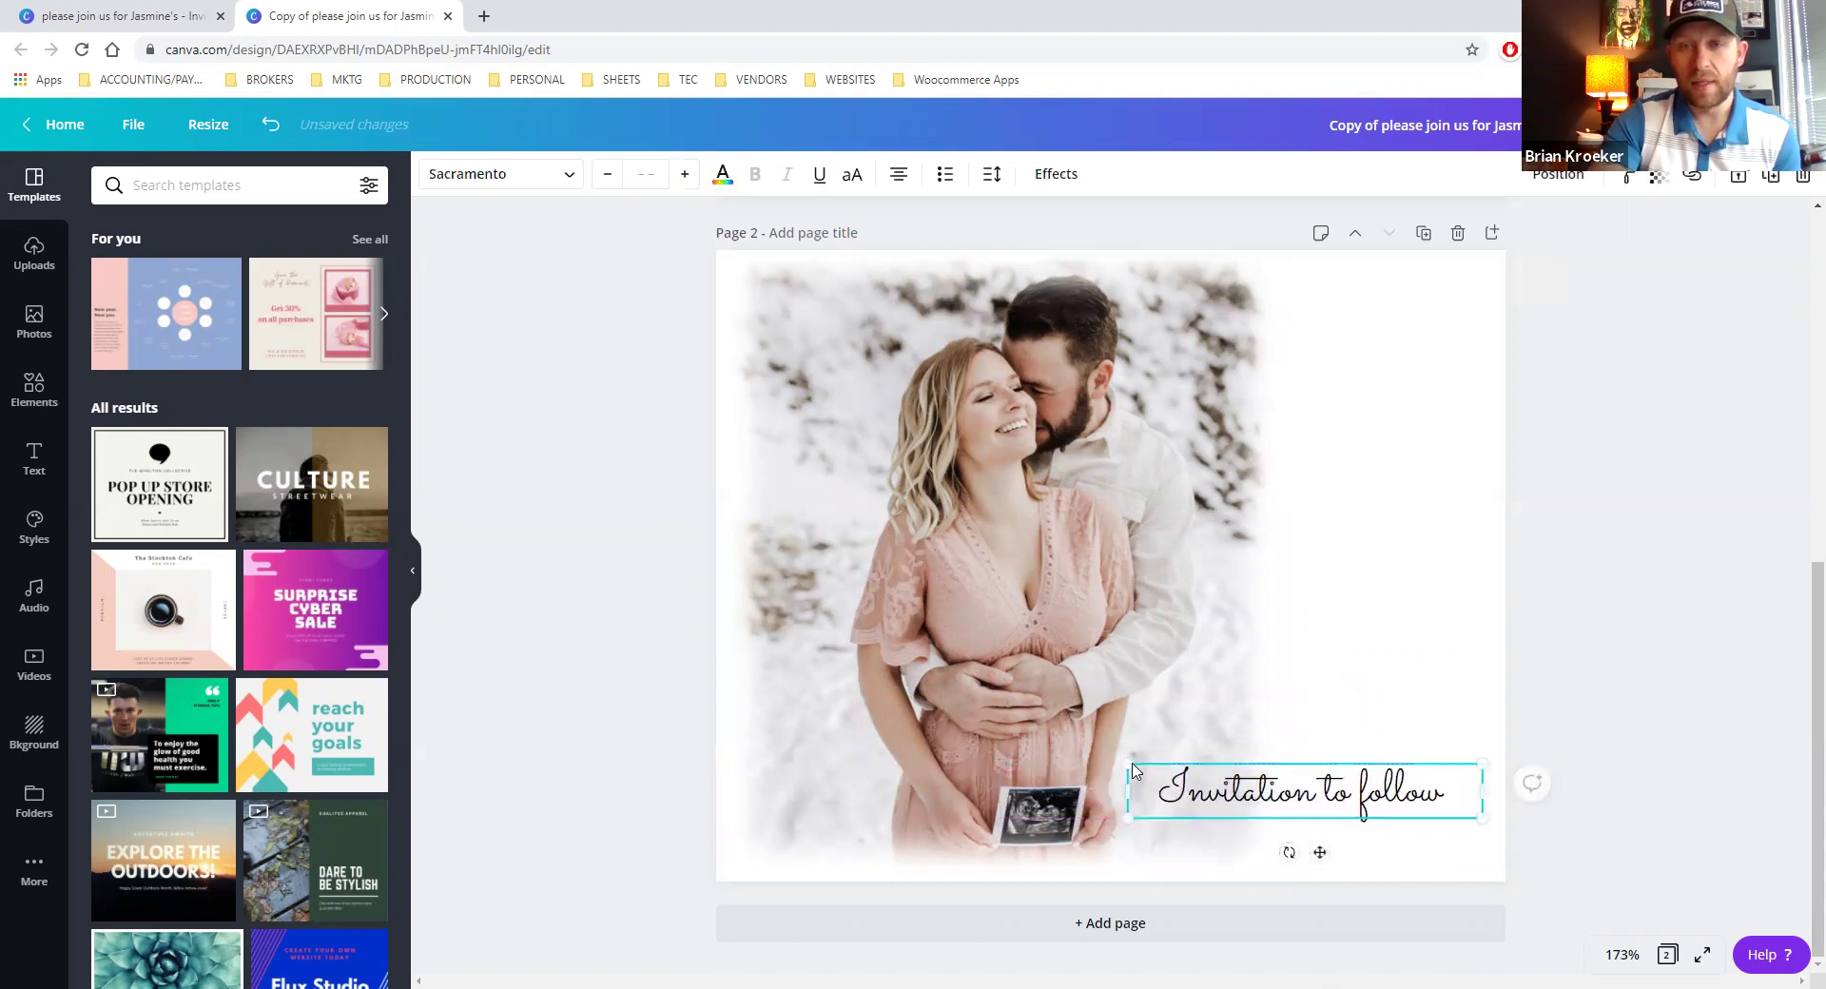
pyautogui.moveTo(1094, 747); pyautogui.dragTo(1041, 728)
pyautogui.moveTo(1205, 785); pyautogui.dragTo(1212, 753)
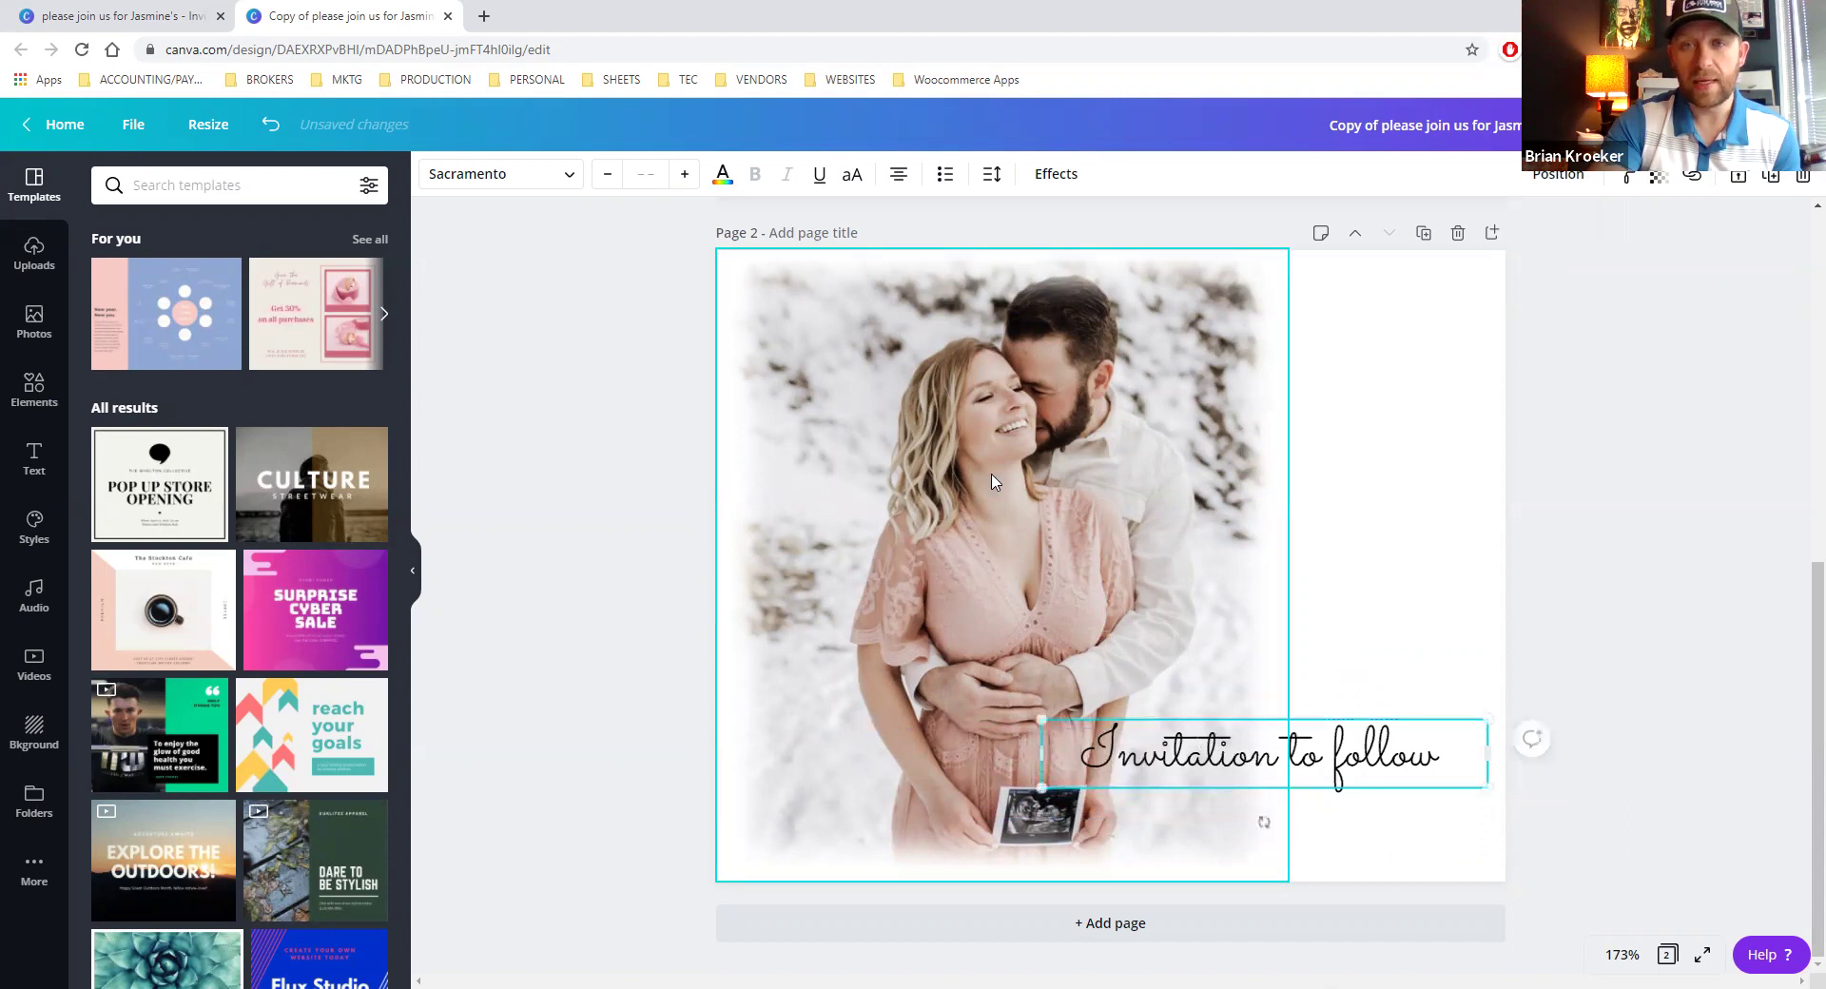
pyautogui.click(1408, 571)
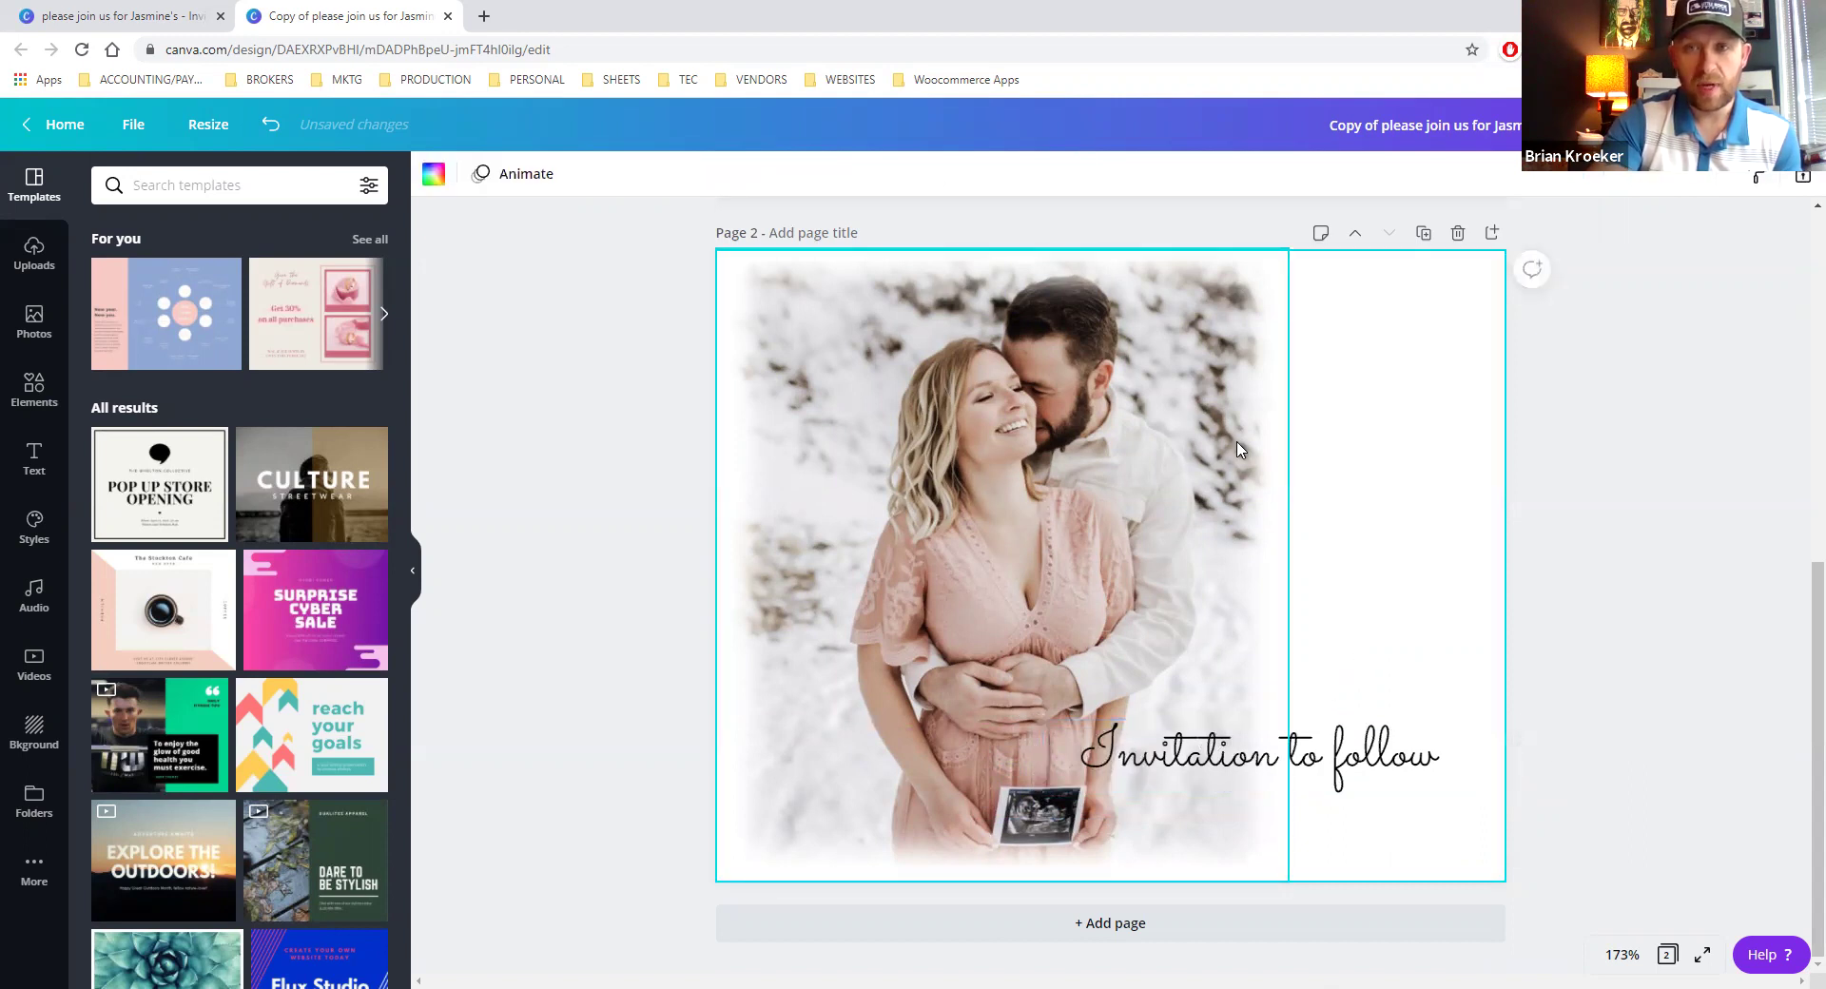
# Shrink and nudge the photo, then fine-tune the 'Invitation to follow' text position and size
pyautogui.click(1127, 473)
pyautogui.moveTo(721, 245); pyautogui.dragTo(733, 268)
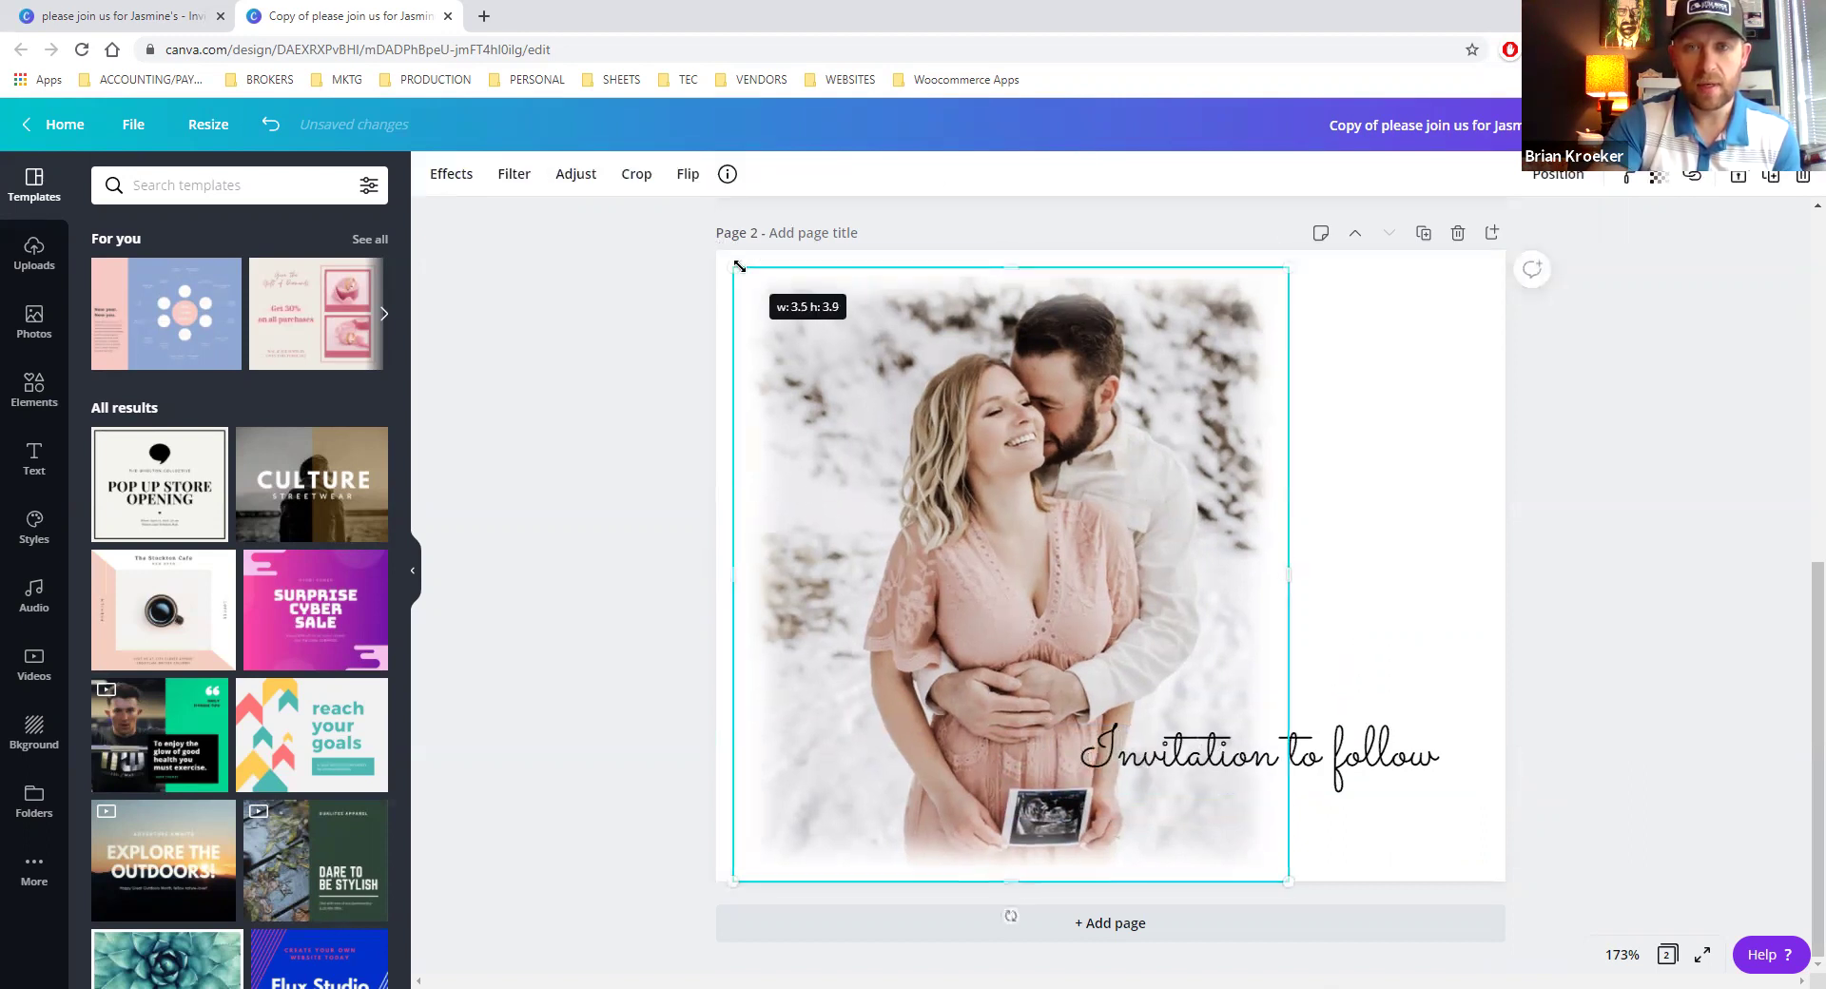
pyautogui.moveTo(845, 409)
pyautogui.mouseDown()
pyautogui.moveTo(832, 391)
pyautogui.moveTo(941, 392)
pyautogui.moveTo(833, 392)
pyautogui.mouseUp()
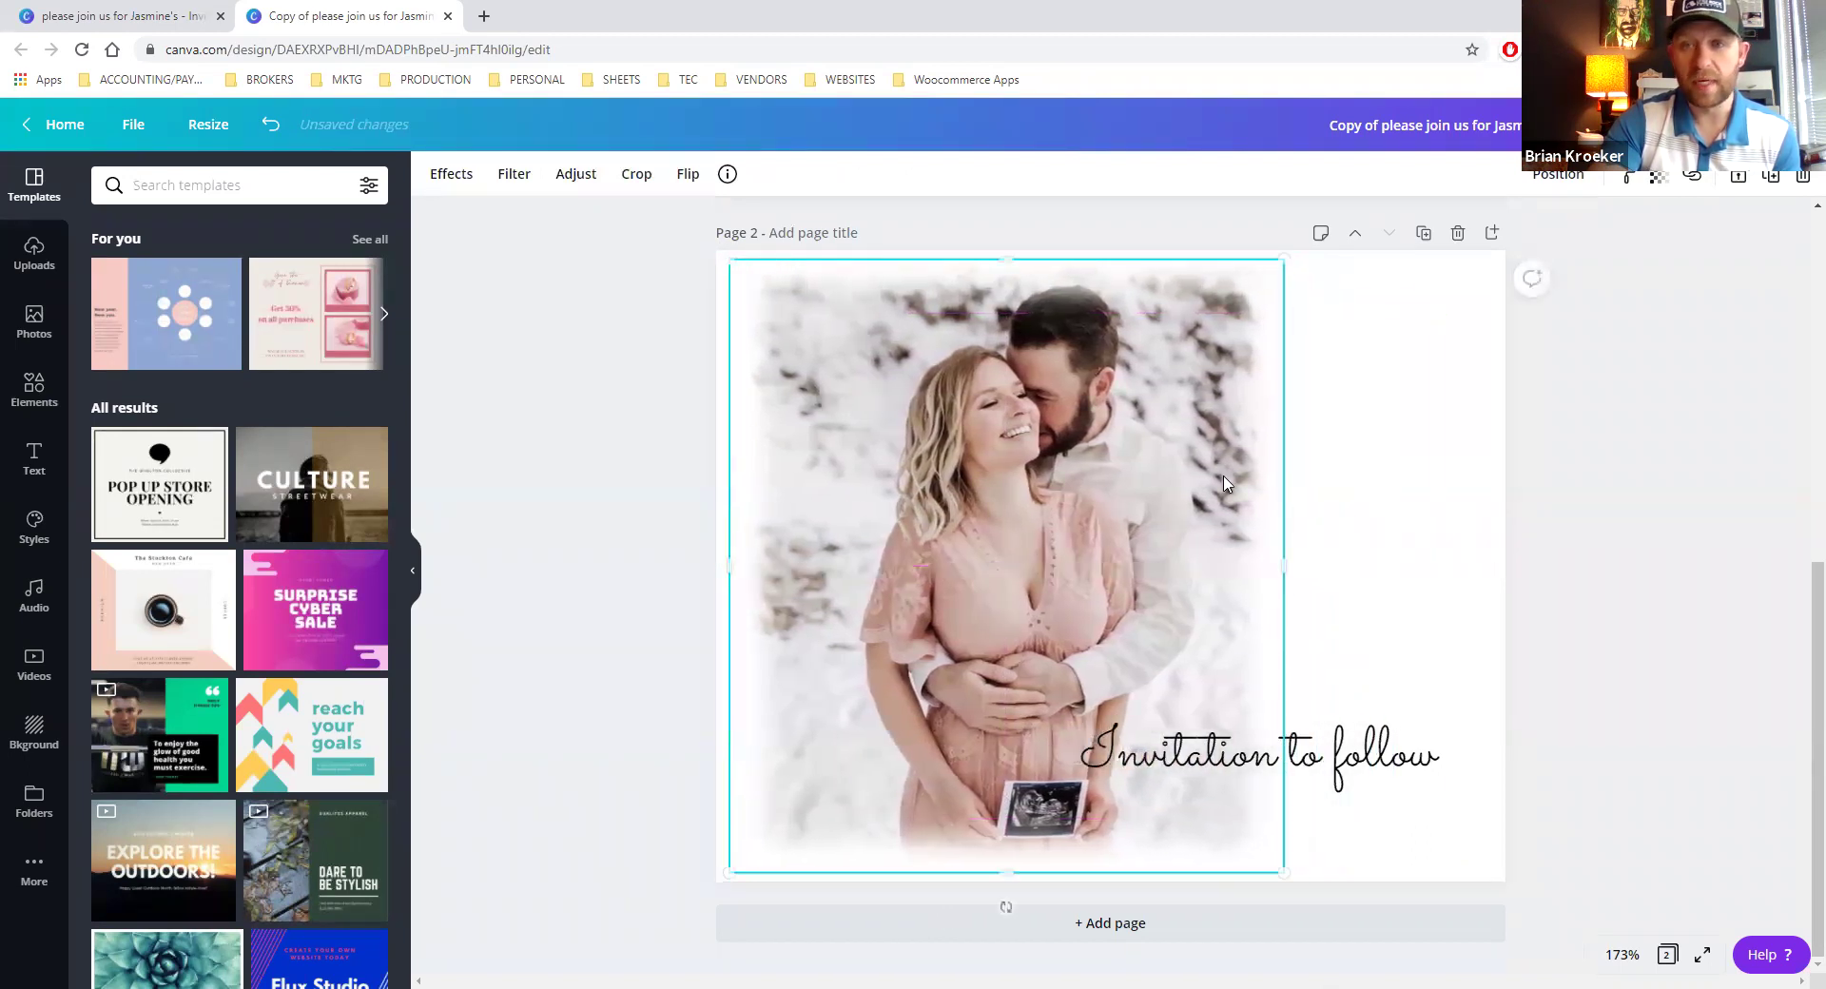
pyautogui.click(1389, 505)
pyautogui.moveTo(1349, 761)
pyautogui.mouseDown()
pyautogui.moveTo(1366, 770)
pyautogui.moveTo(1348, 741)
pyautogui.mouseUp()
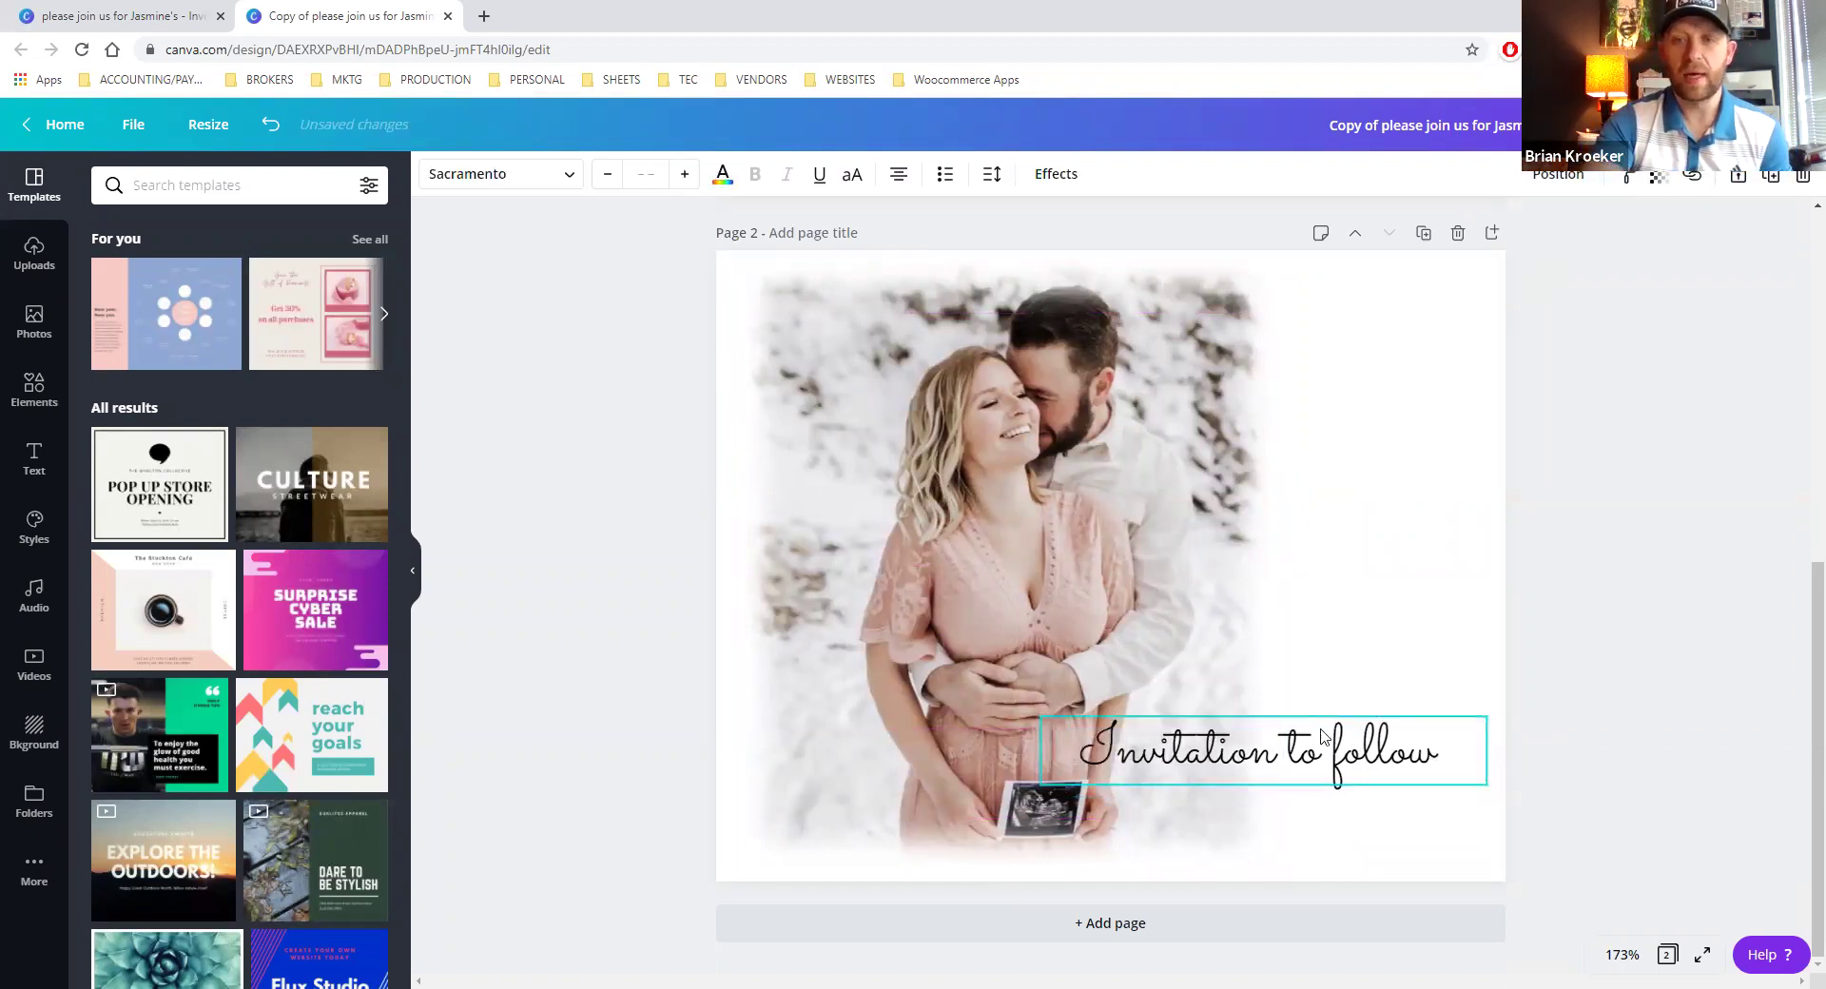
pyautogui.moveTo(1055, 721); pyautogui.dragTo(1067, 722)
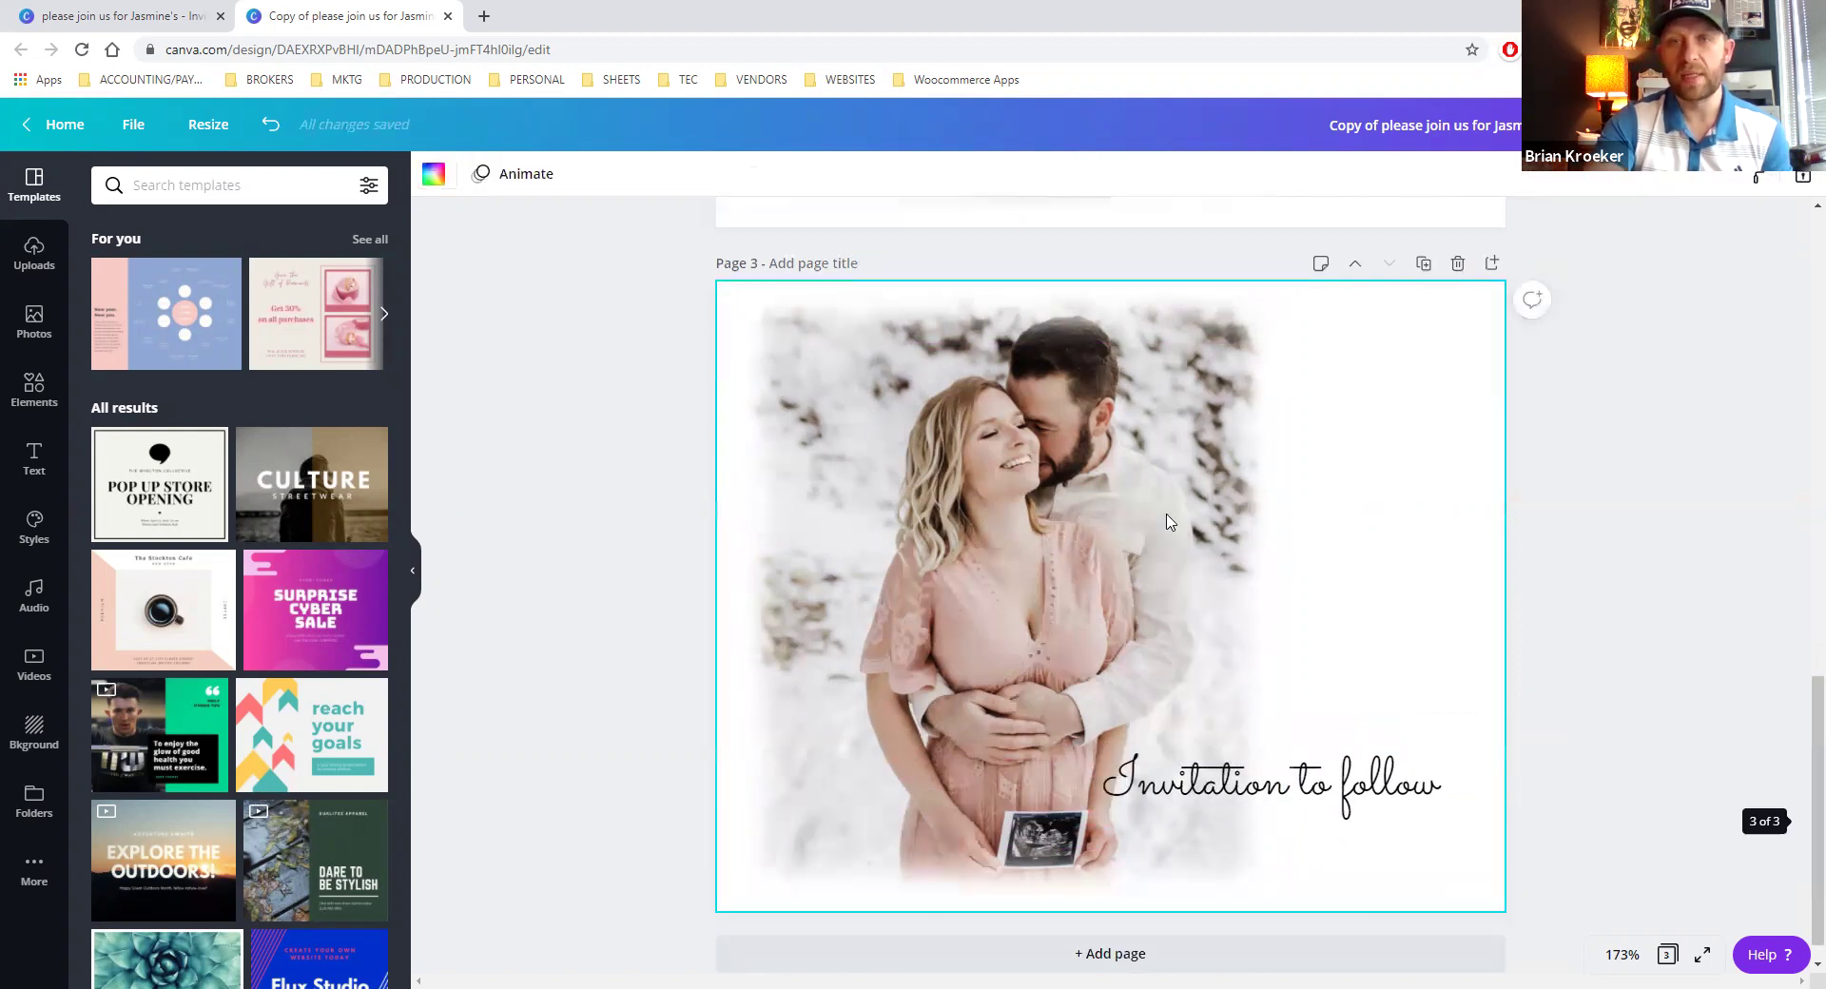
# Search Elements for 'frame' and add a circle frame to page 3
pyautogui.click(747, 430)
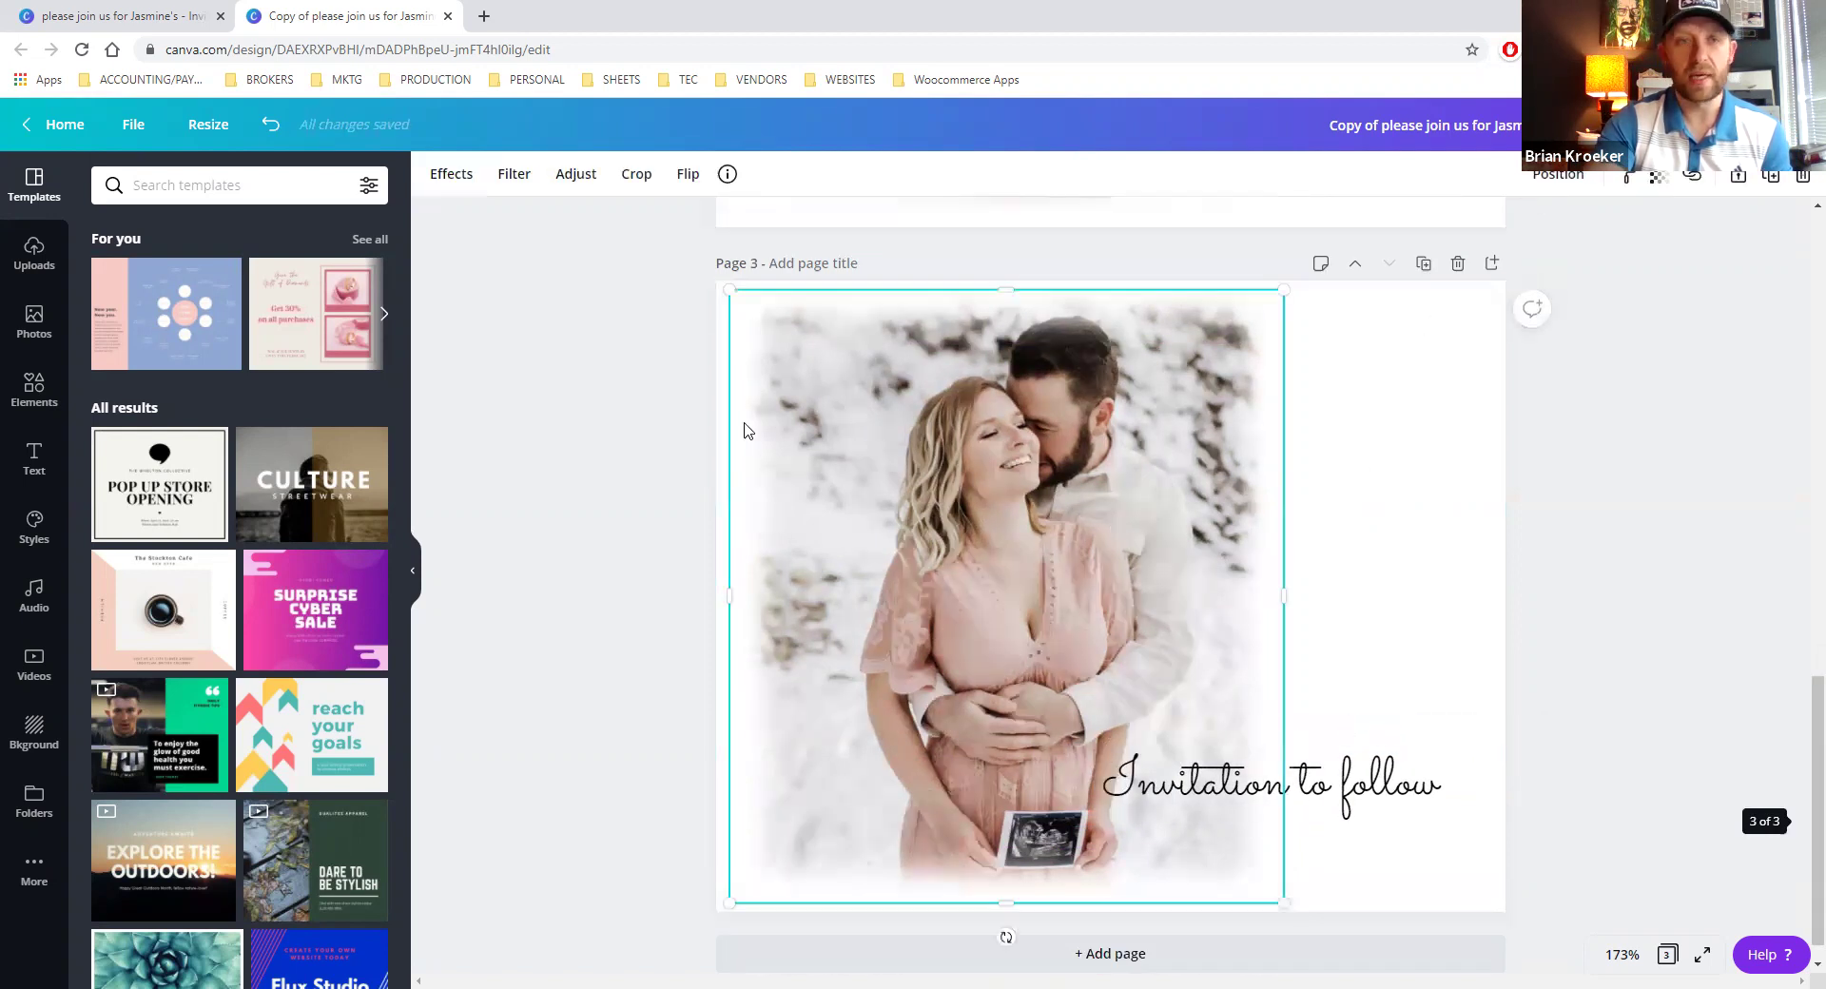
pyautogui.click(34, 390)
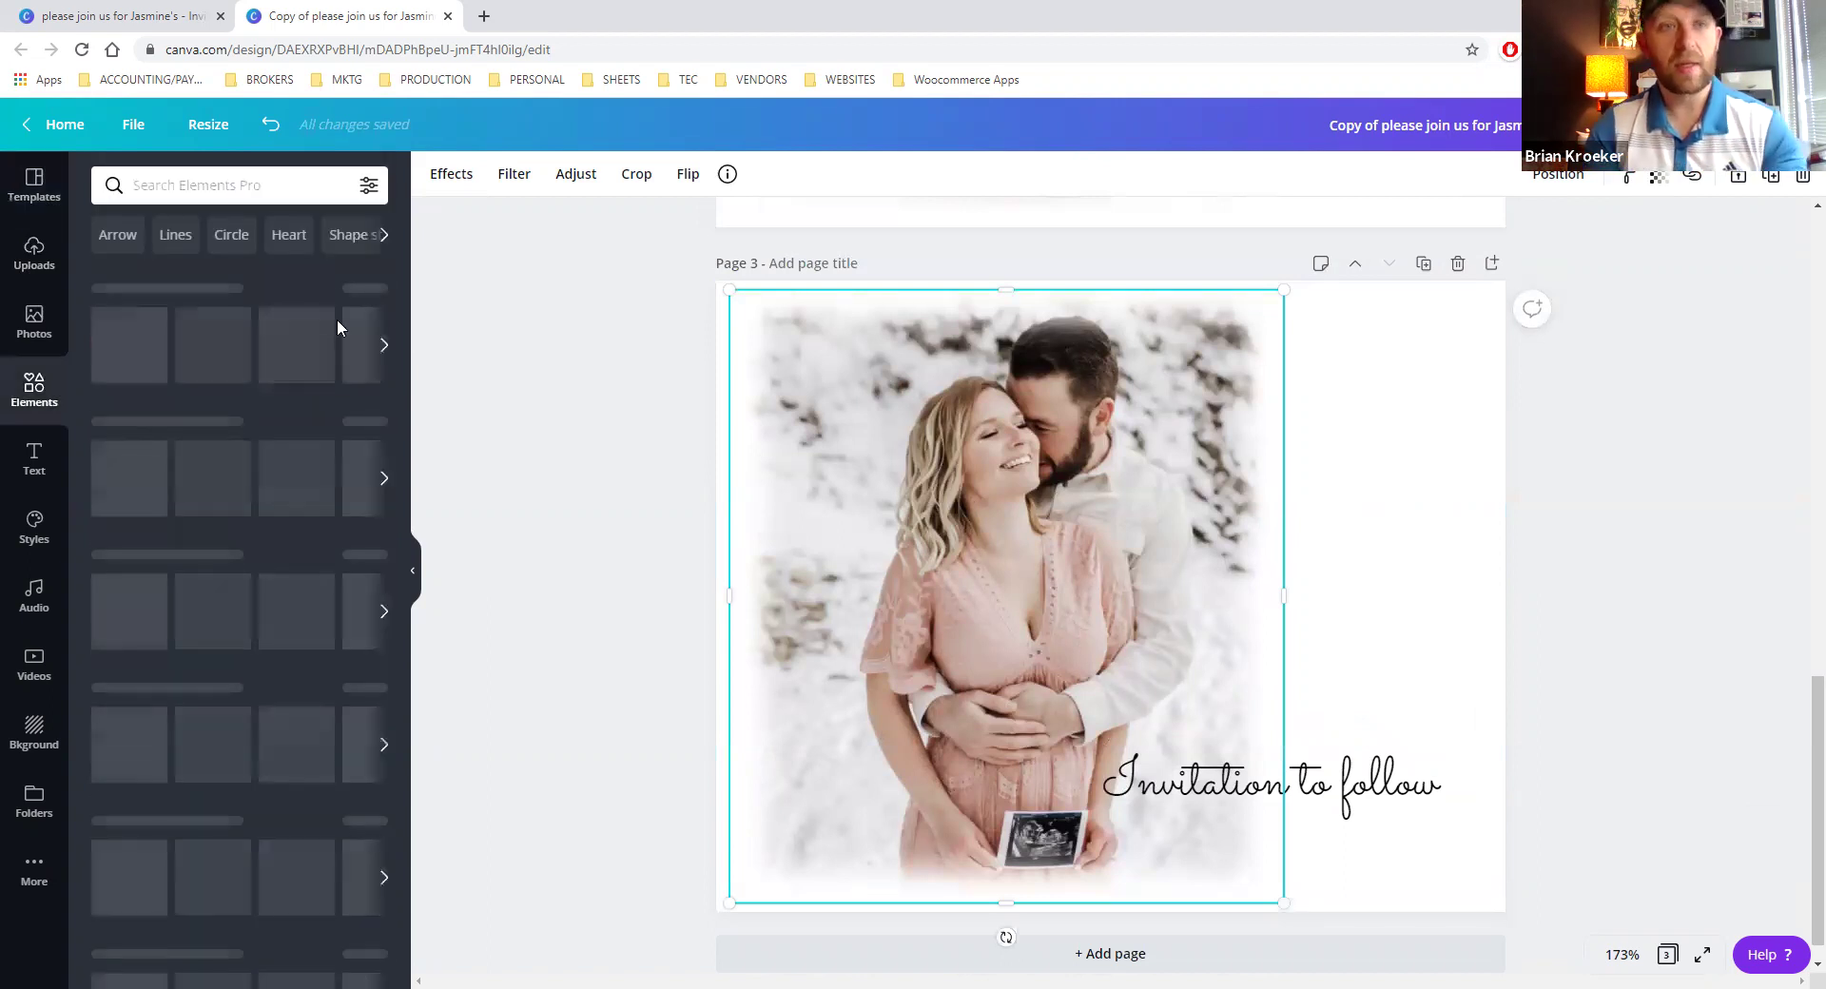
pyautogui.click(209, 185)
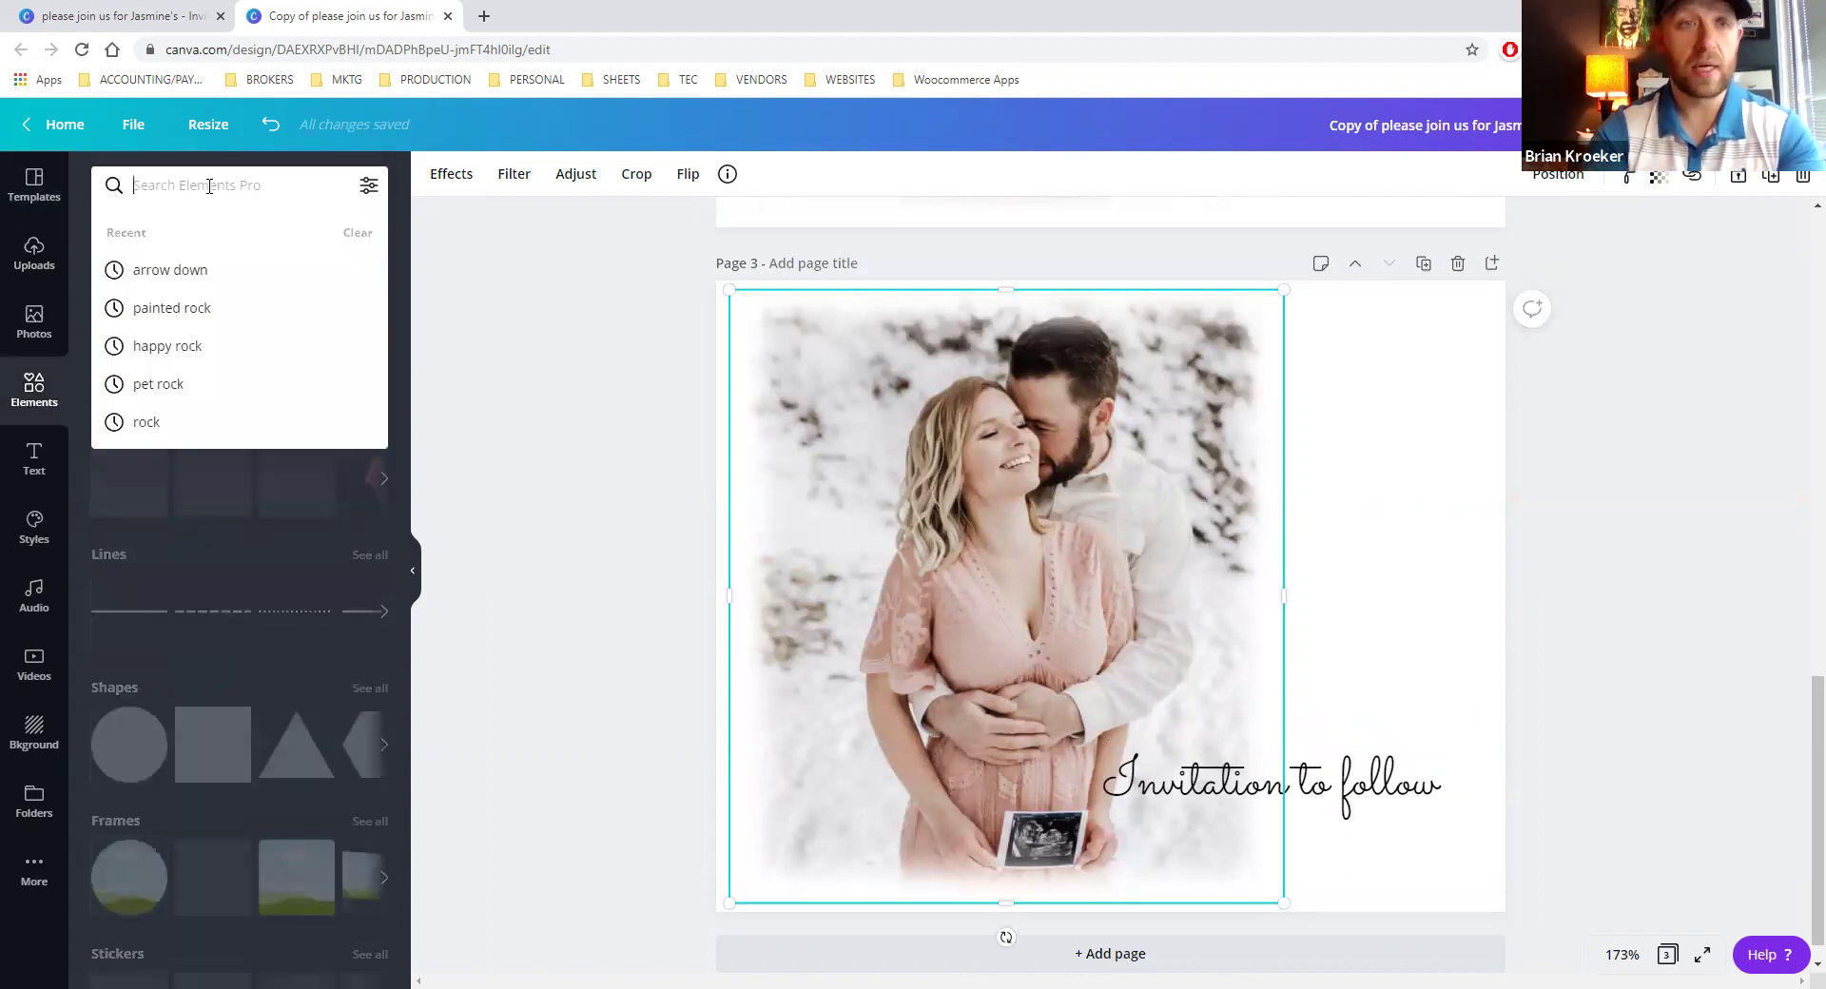
pyautogui.write('frame')
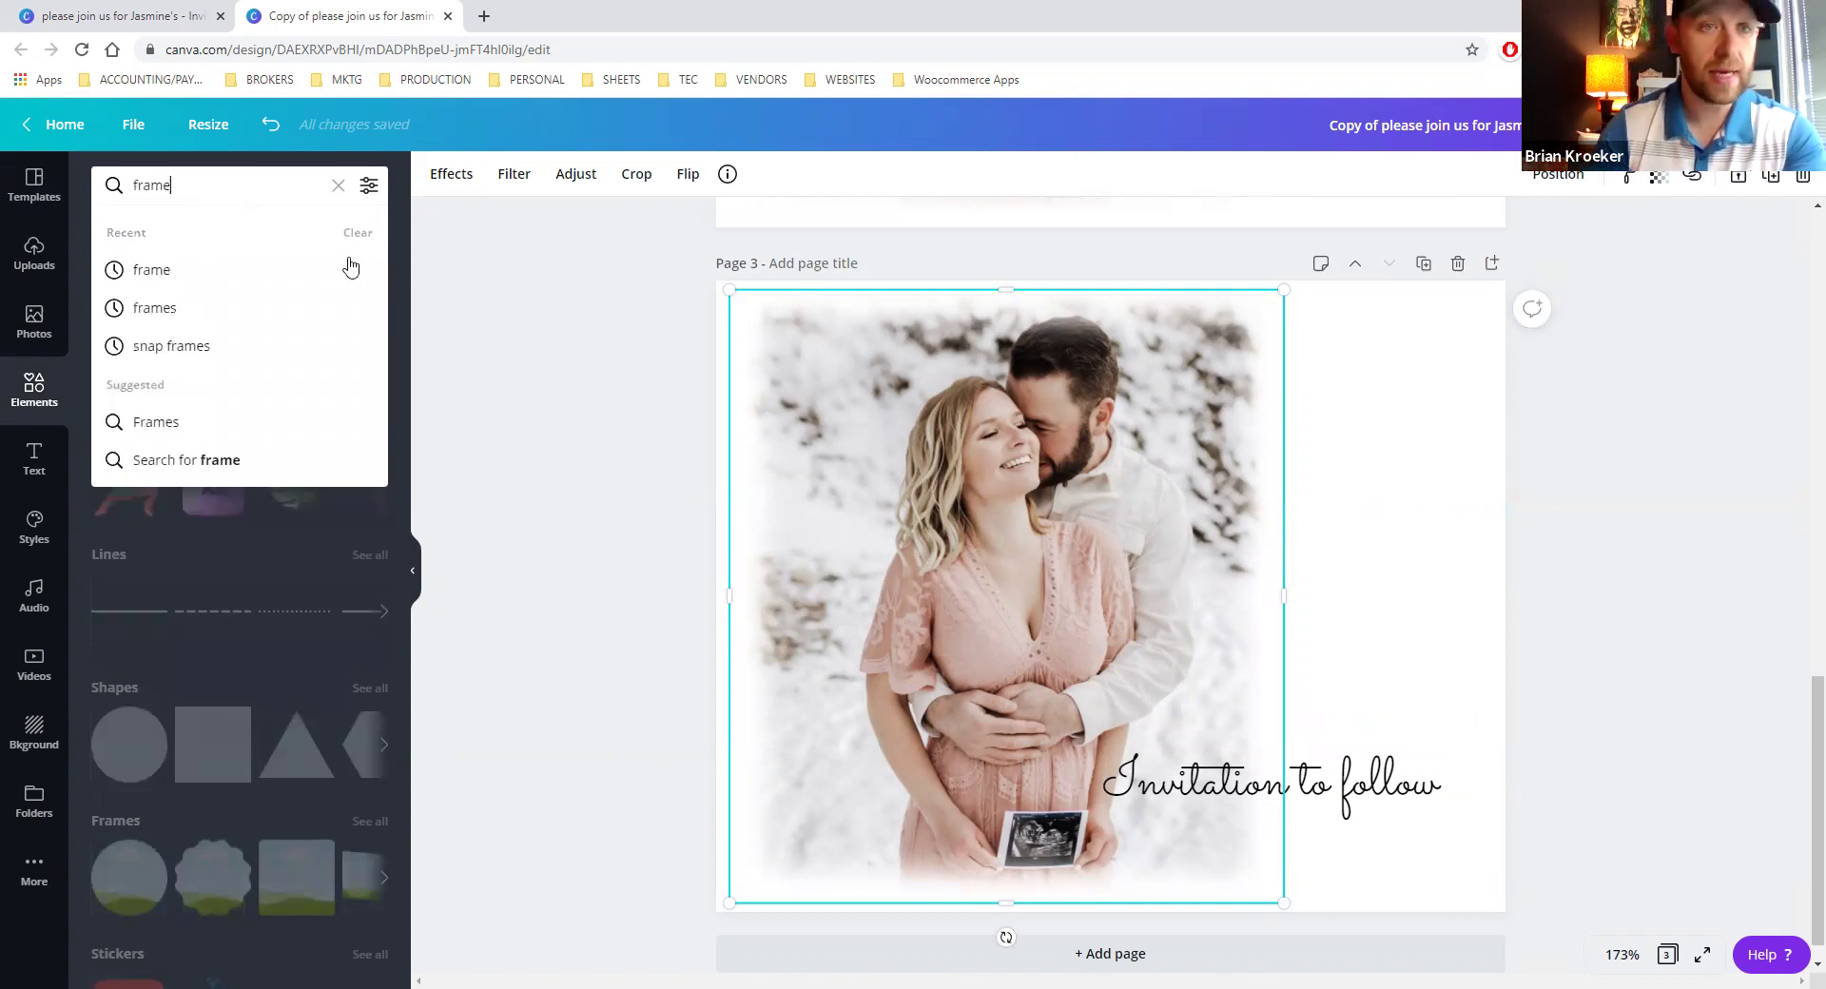
pyautogui.click(275, 274)
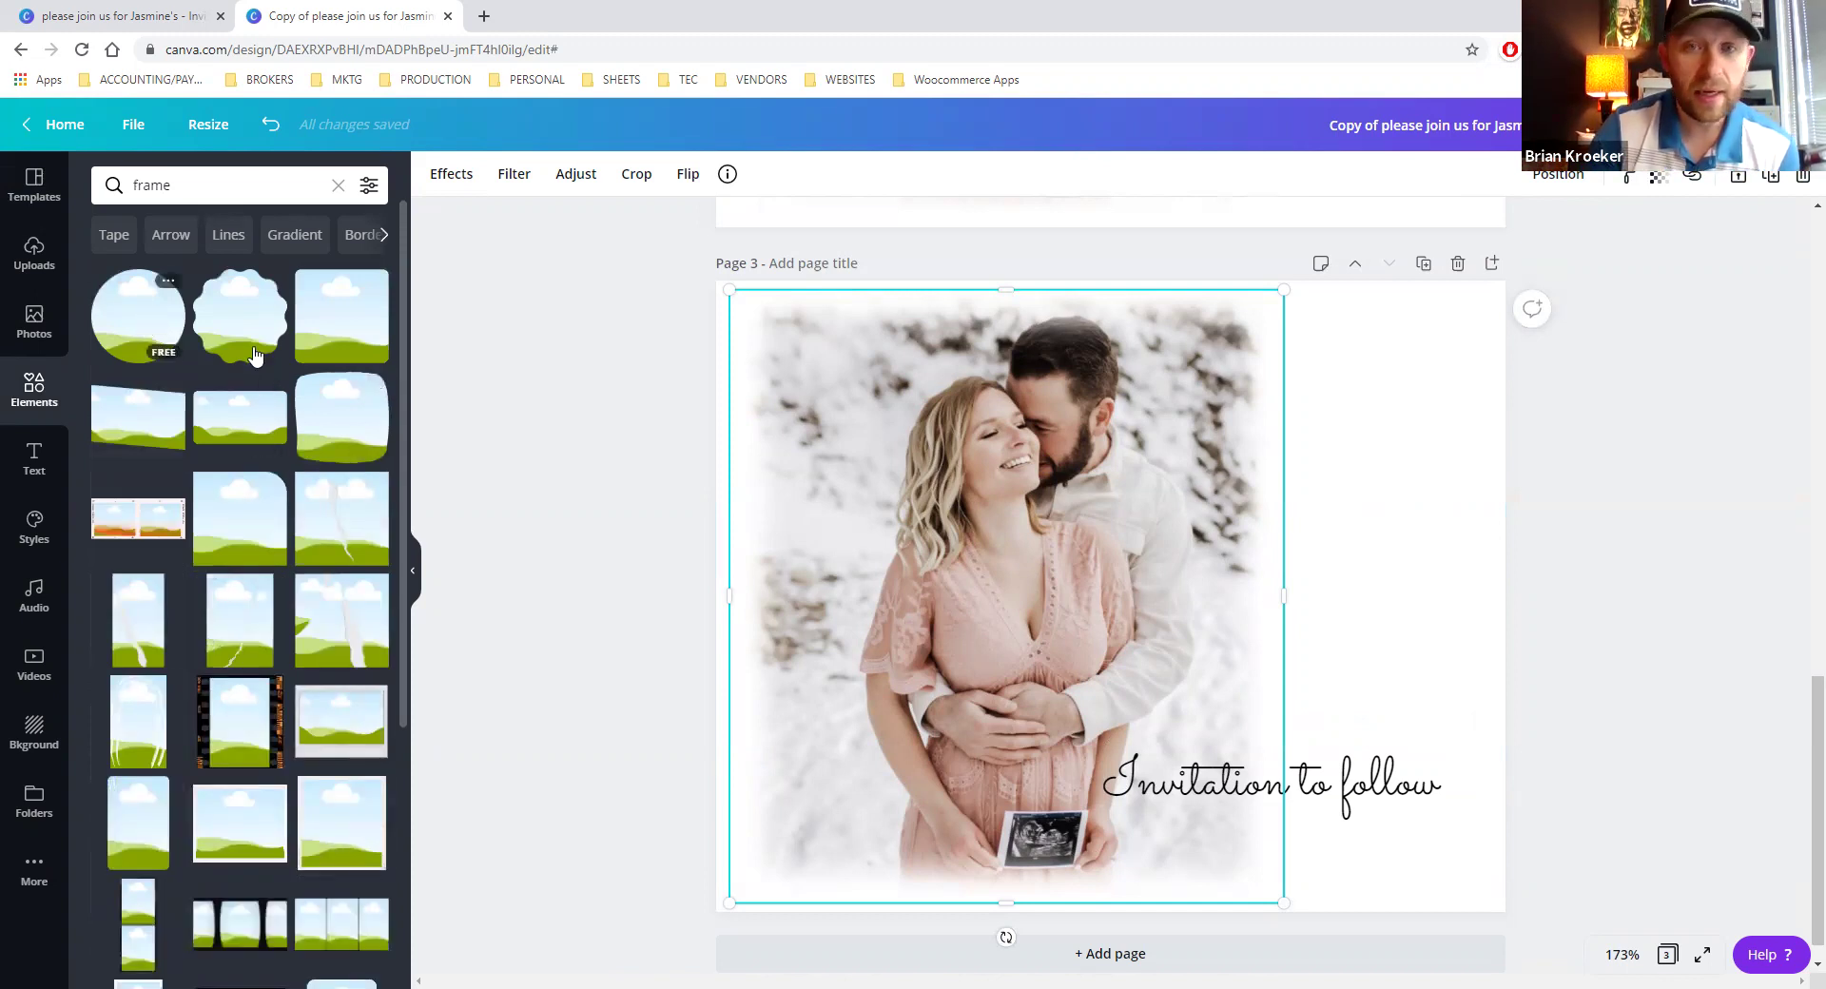
pyautogui.click(138, 315)
# Place the couple photo in the circle frame, enlarge it to 3.7 × 3.7, and move the text lower right
pyautogui.moveTo(846, 430); pyautogui.dragTo(1033, 508)
pyautogui.moveTo(1131, 561); pyautogui.dragTo(927, 428)
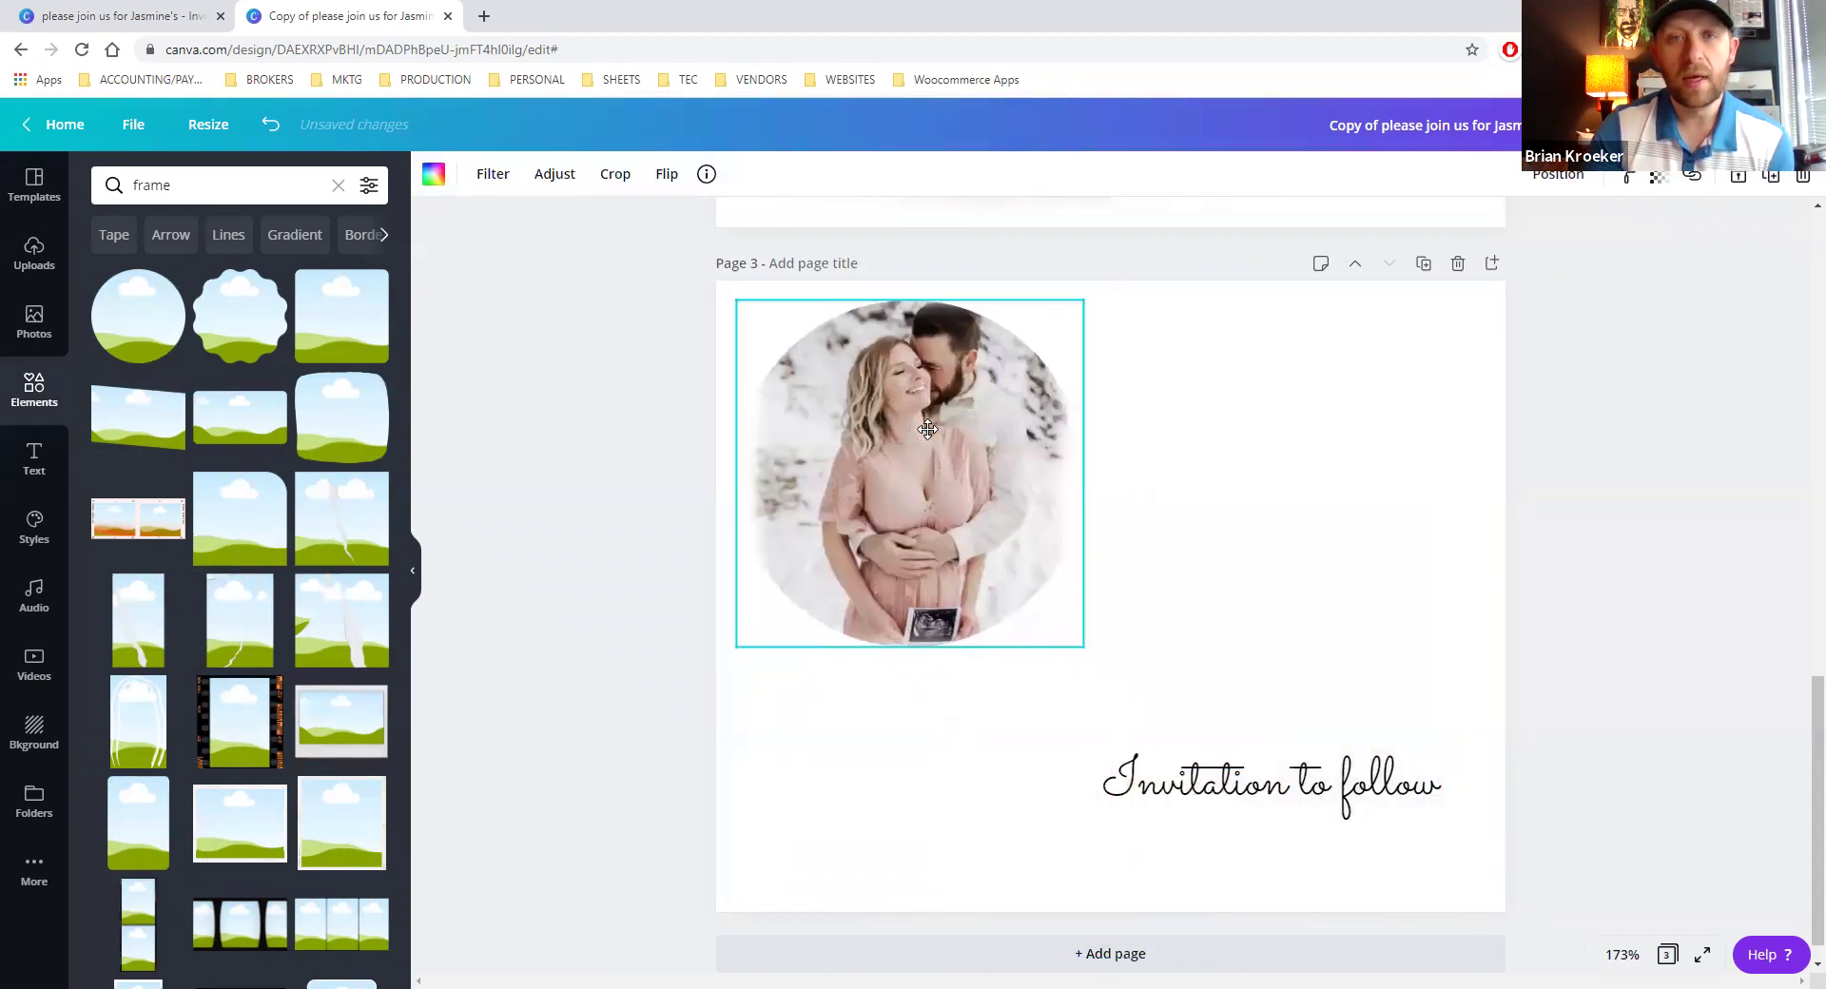
pyautogui.moveTo(1085, 648); pyautogui.dragTo(1385, 834)
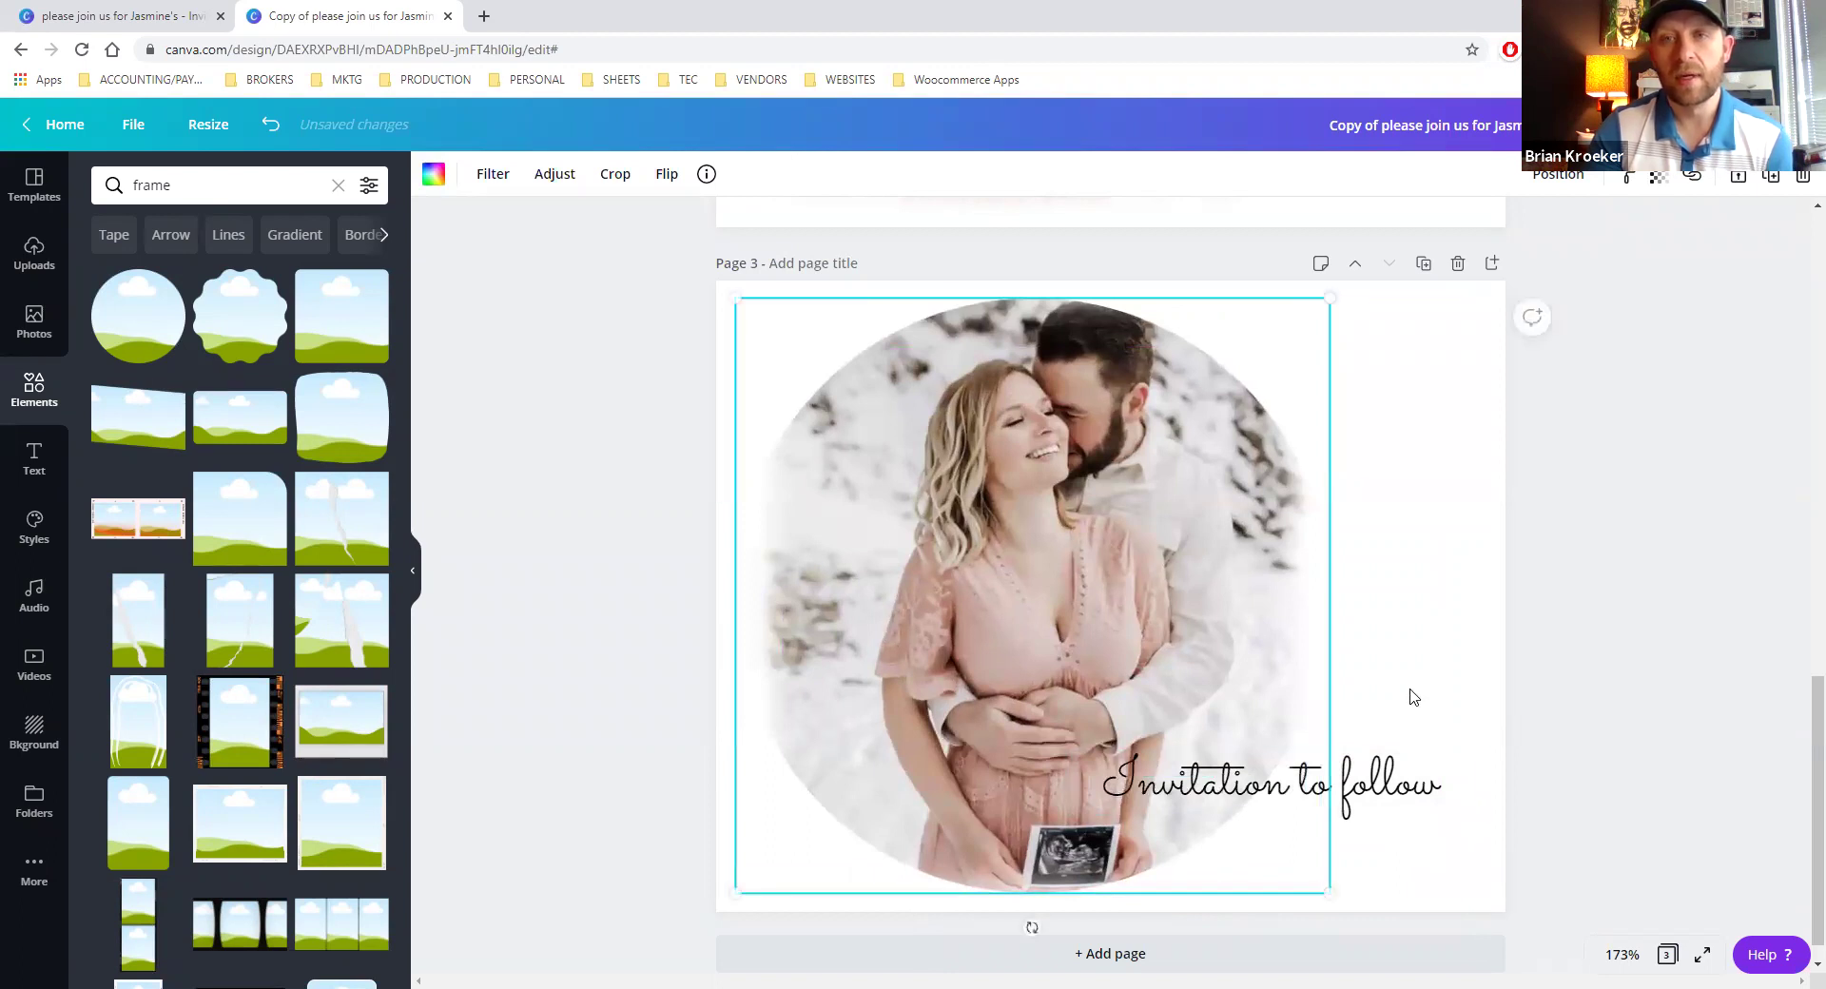
pyautogui.click(1413, 704)
pyautogui.click(1177, 763)
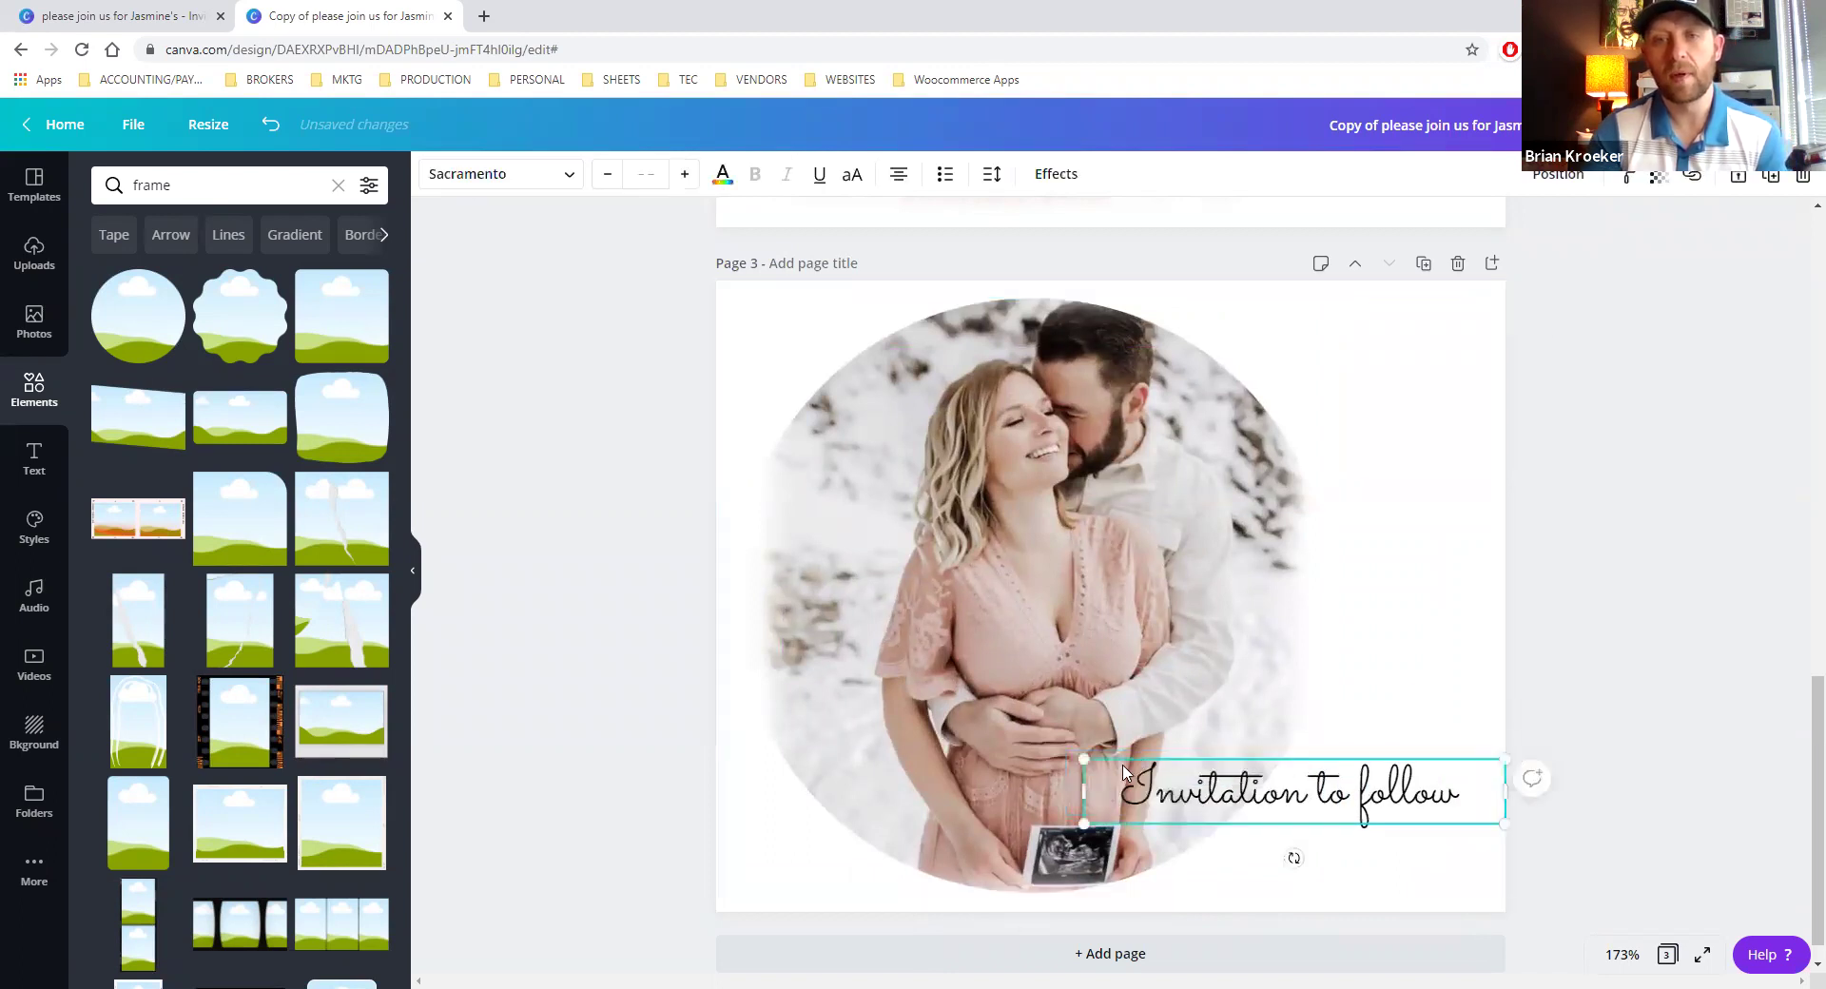
pyautogui.moveTo(1151, 790)
pyautogui.mouseDown()
pyautogui.moveTo(1205, 786)
pyautogui.moveTo(1181, 797)
pyautogui.mouseUp()
pyautogui.click(1378, 620)
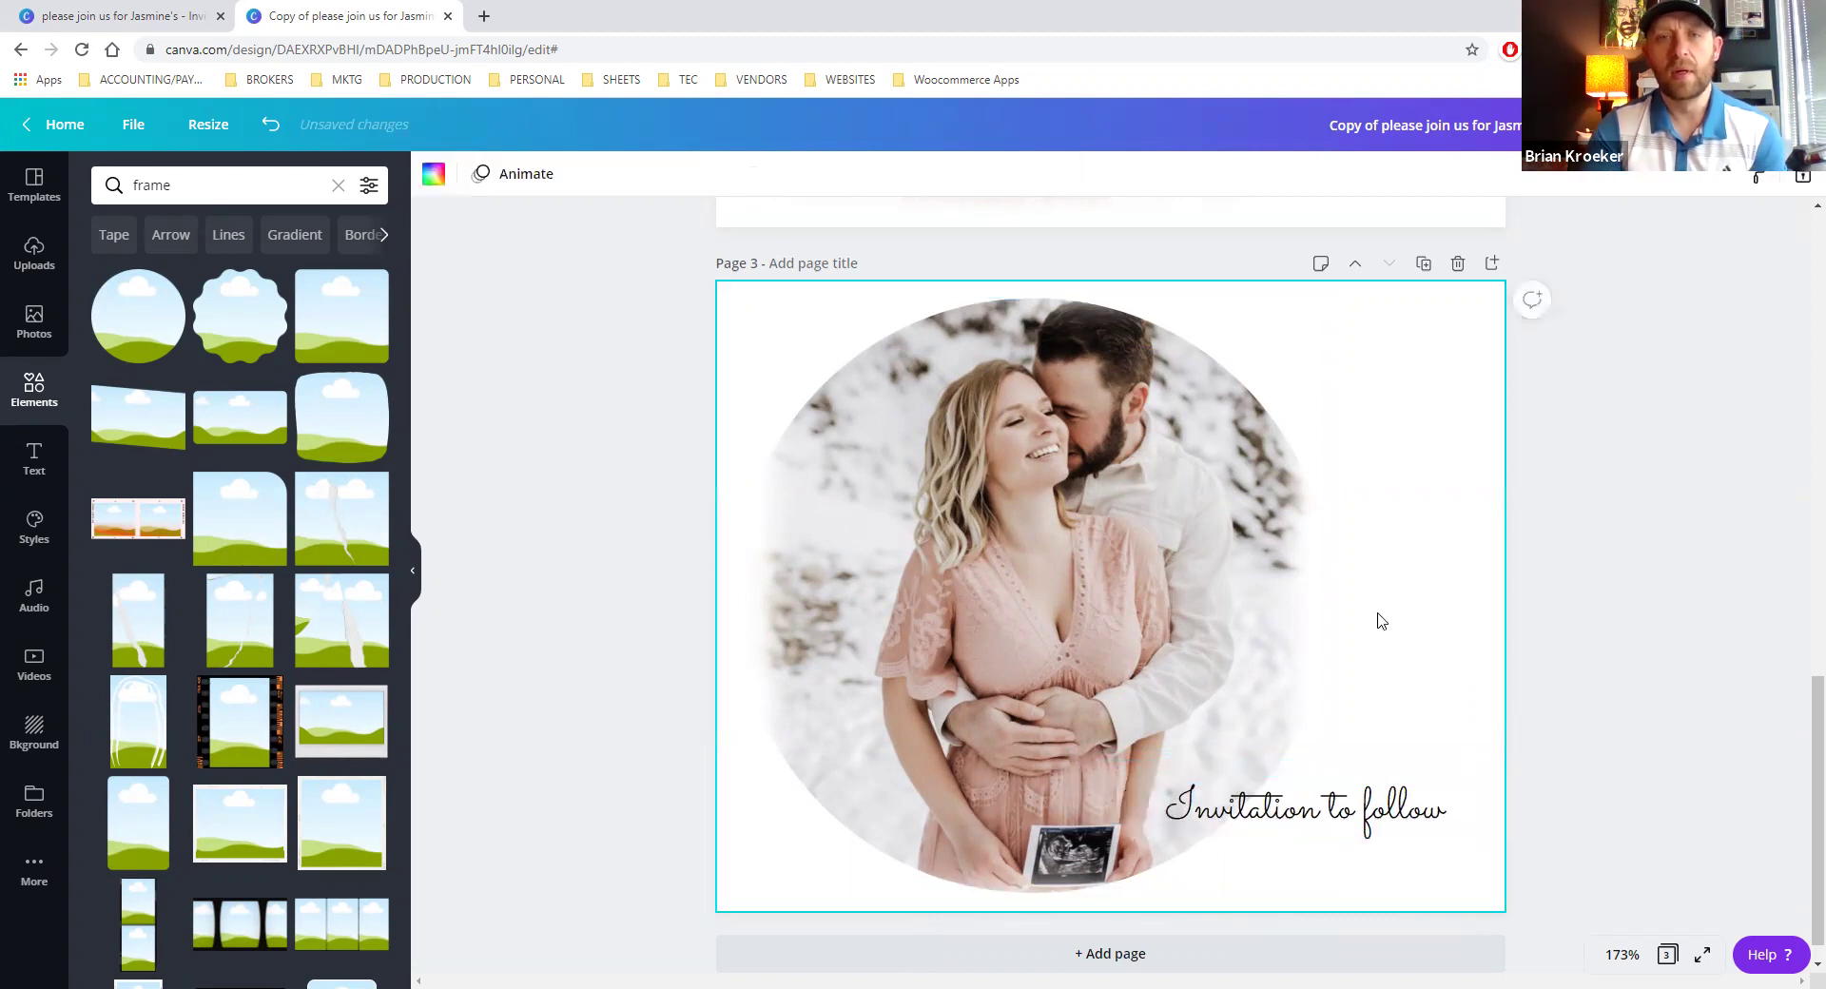
# Duplicate the 'baby shower' front page and move the copy down to become page 3
pyautogui.scroll(8, 1381, 621)
pyautogui.scroll(3, 1380, 620)
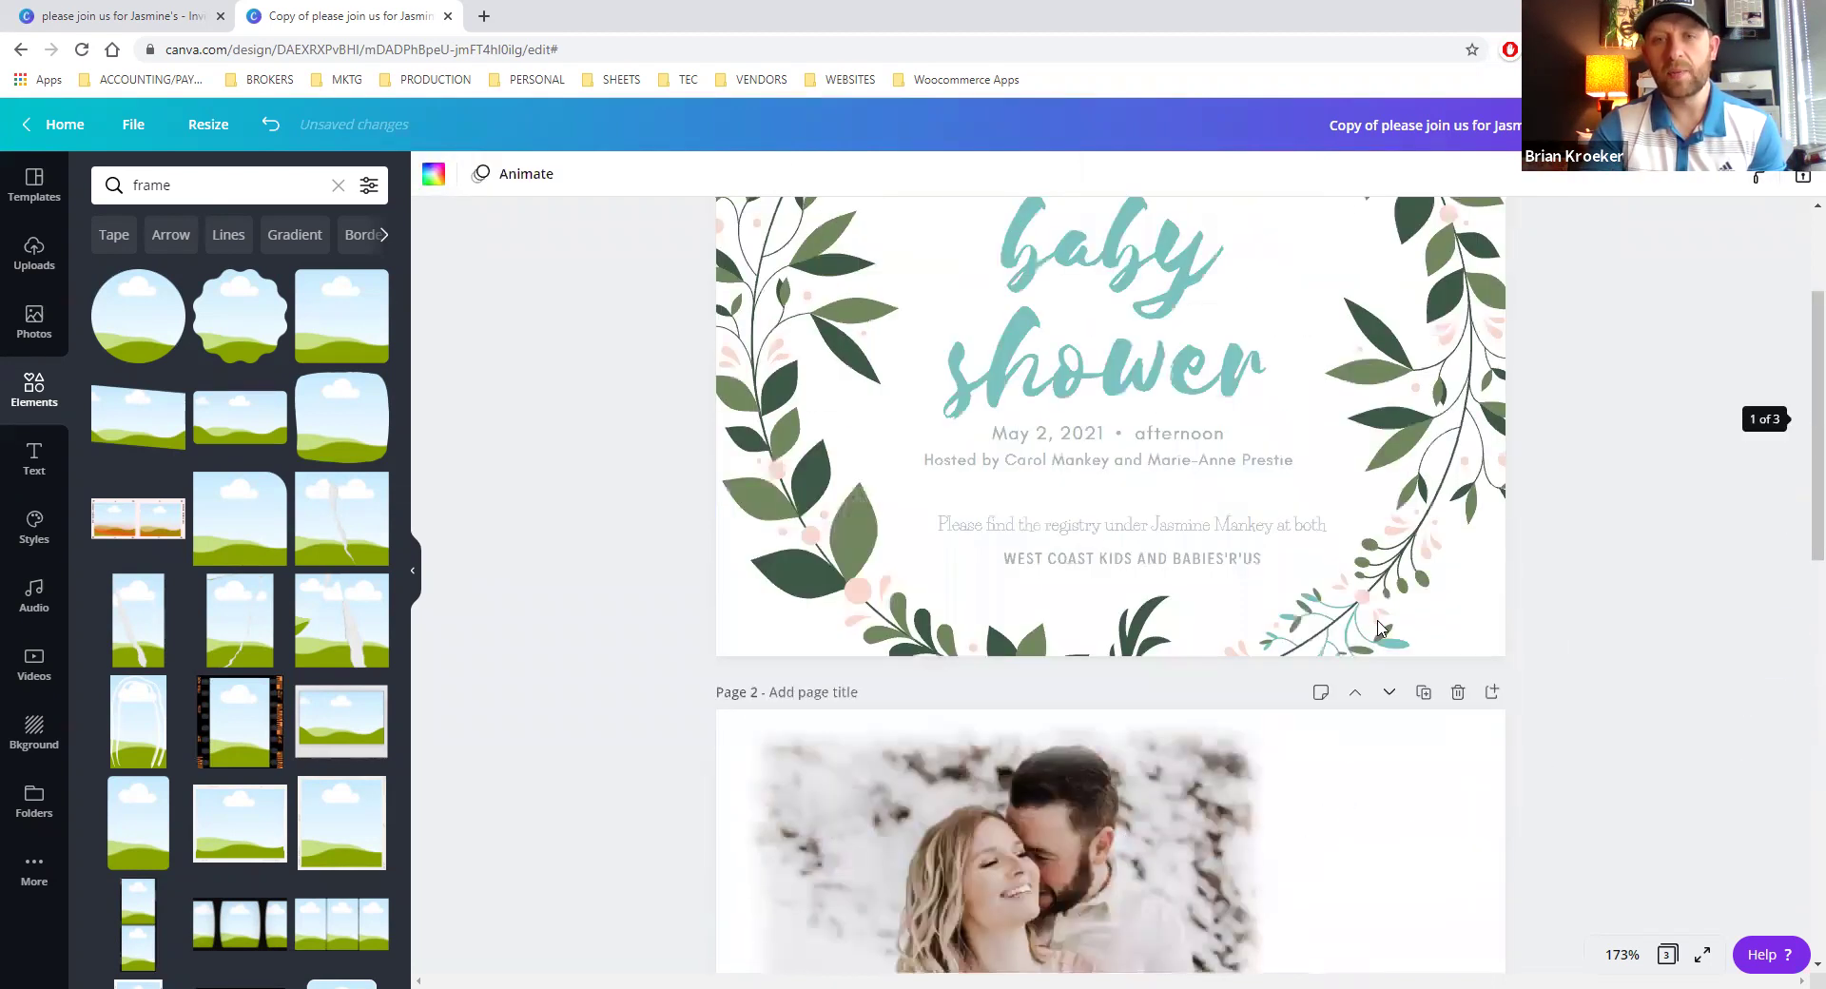
pyautogui.scroll(-6, 1439, 664)
pyautogui.scroll(10, 1446, 665)
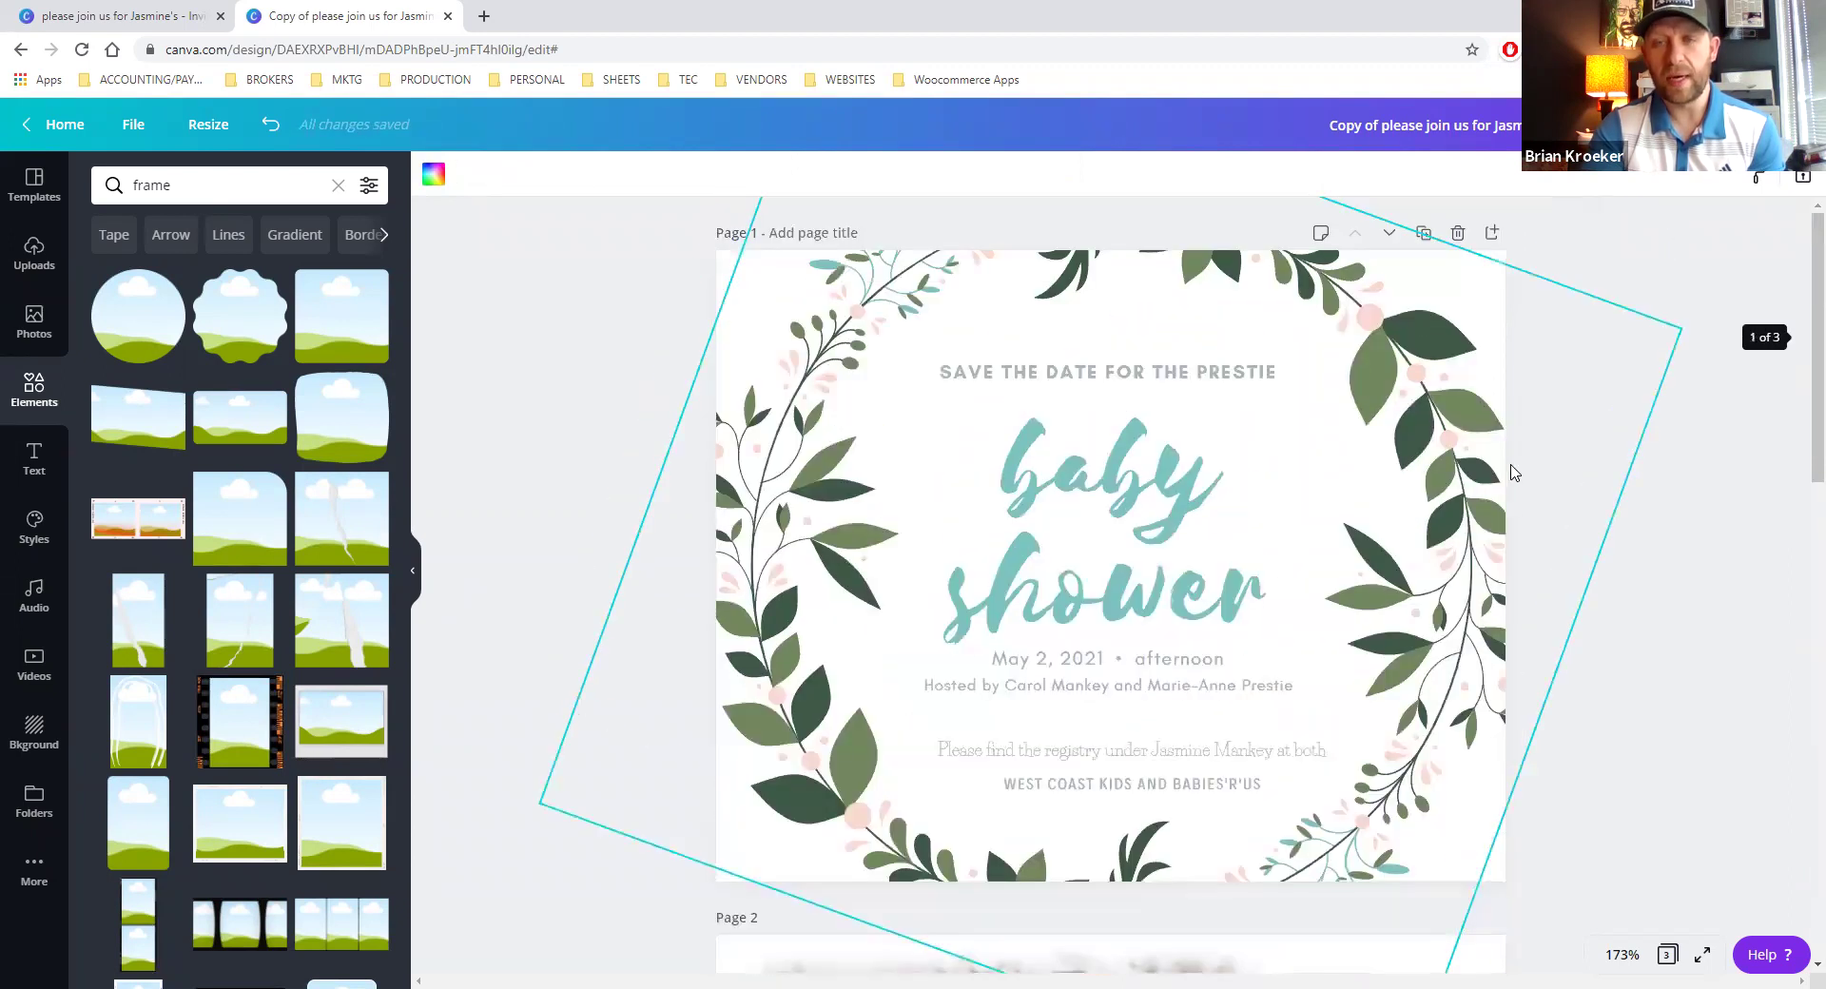
pyautogui.click(1424, 234)
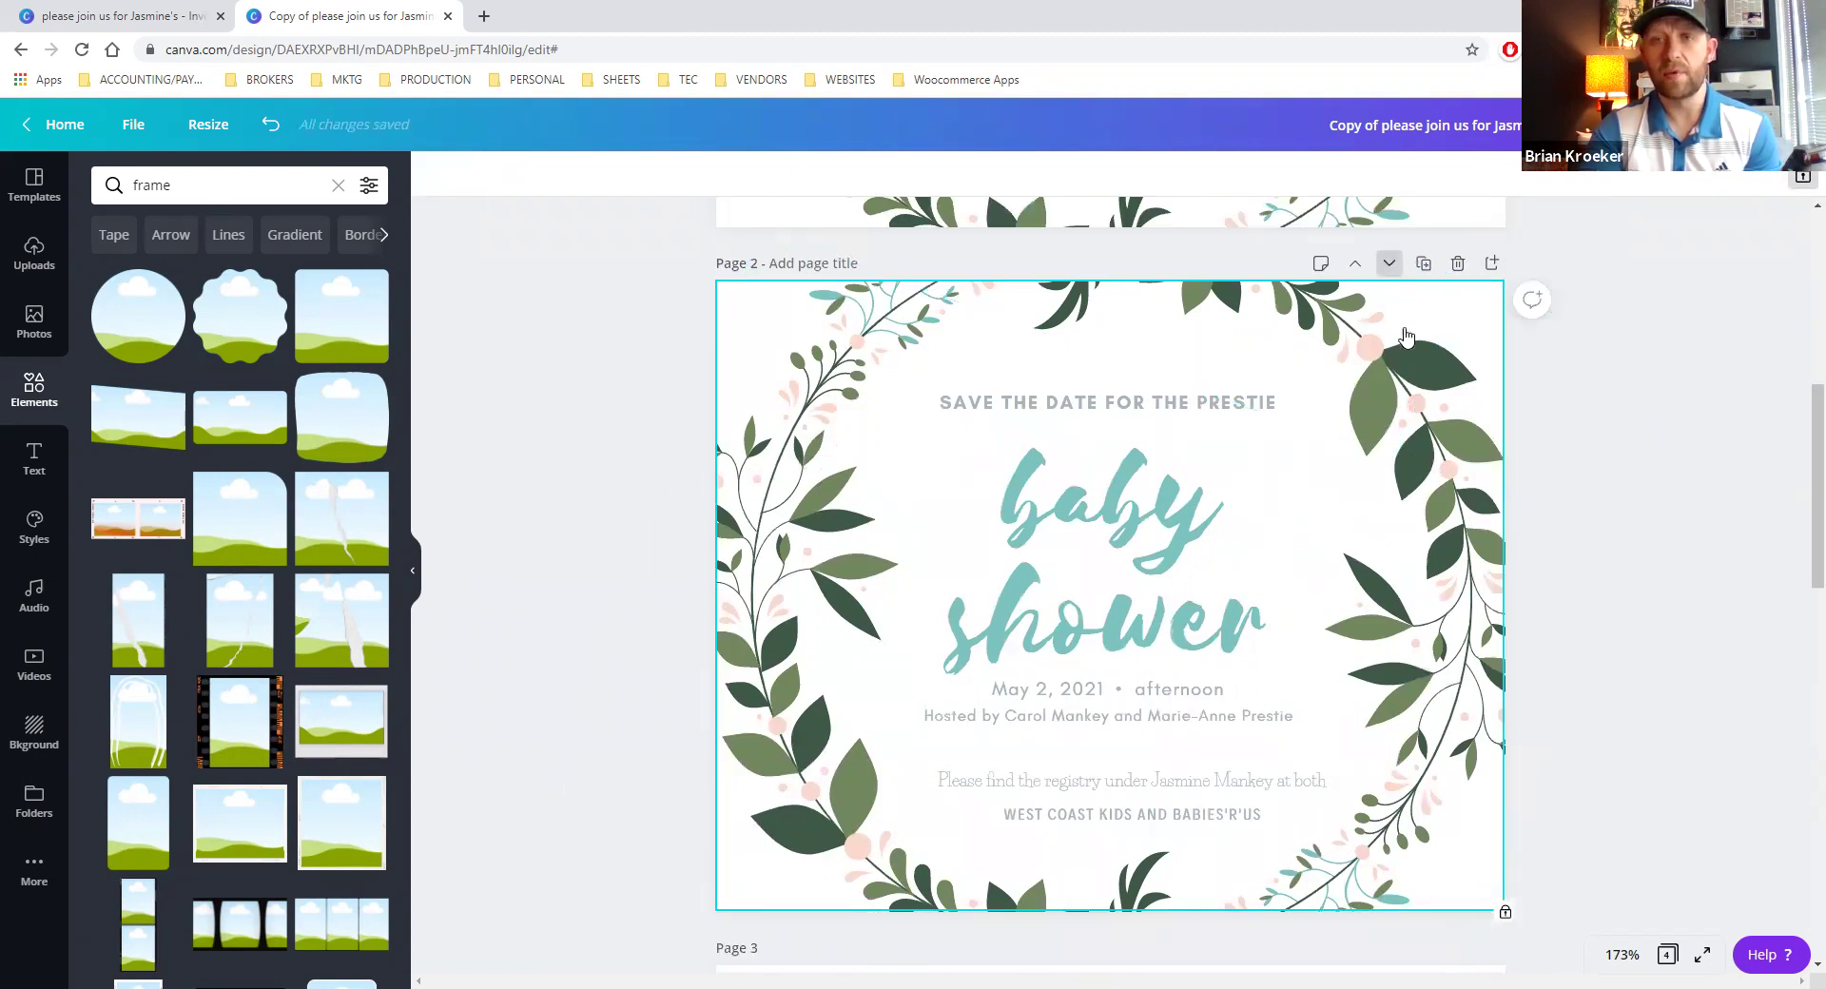
pyautogui.click(1388, 263)
pyautogui.scroll(12, 1301, 438)
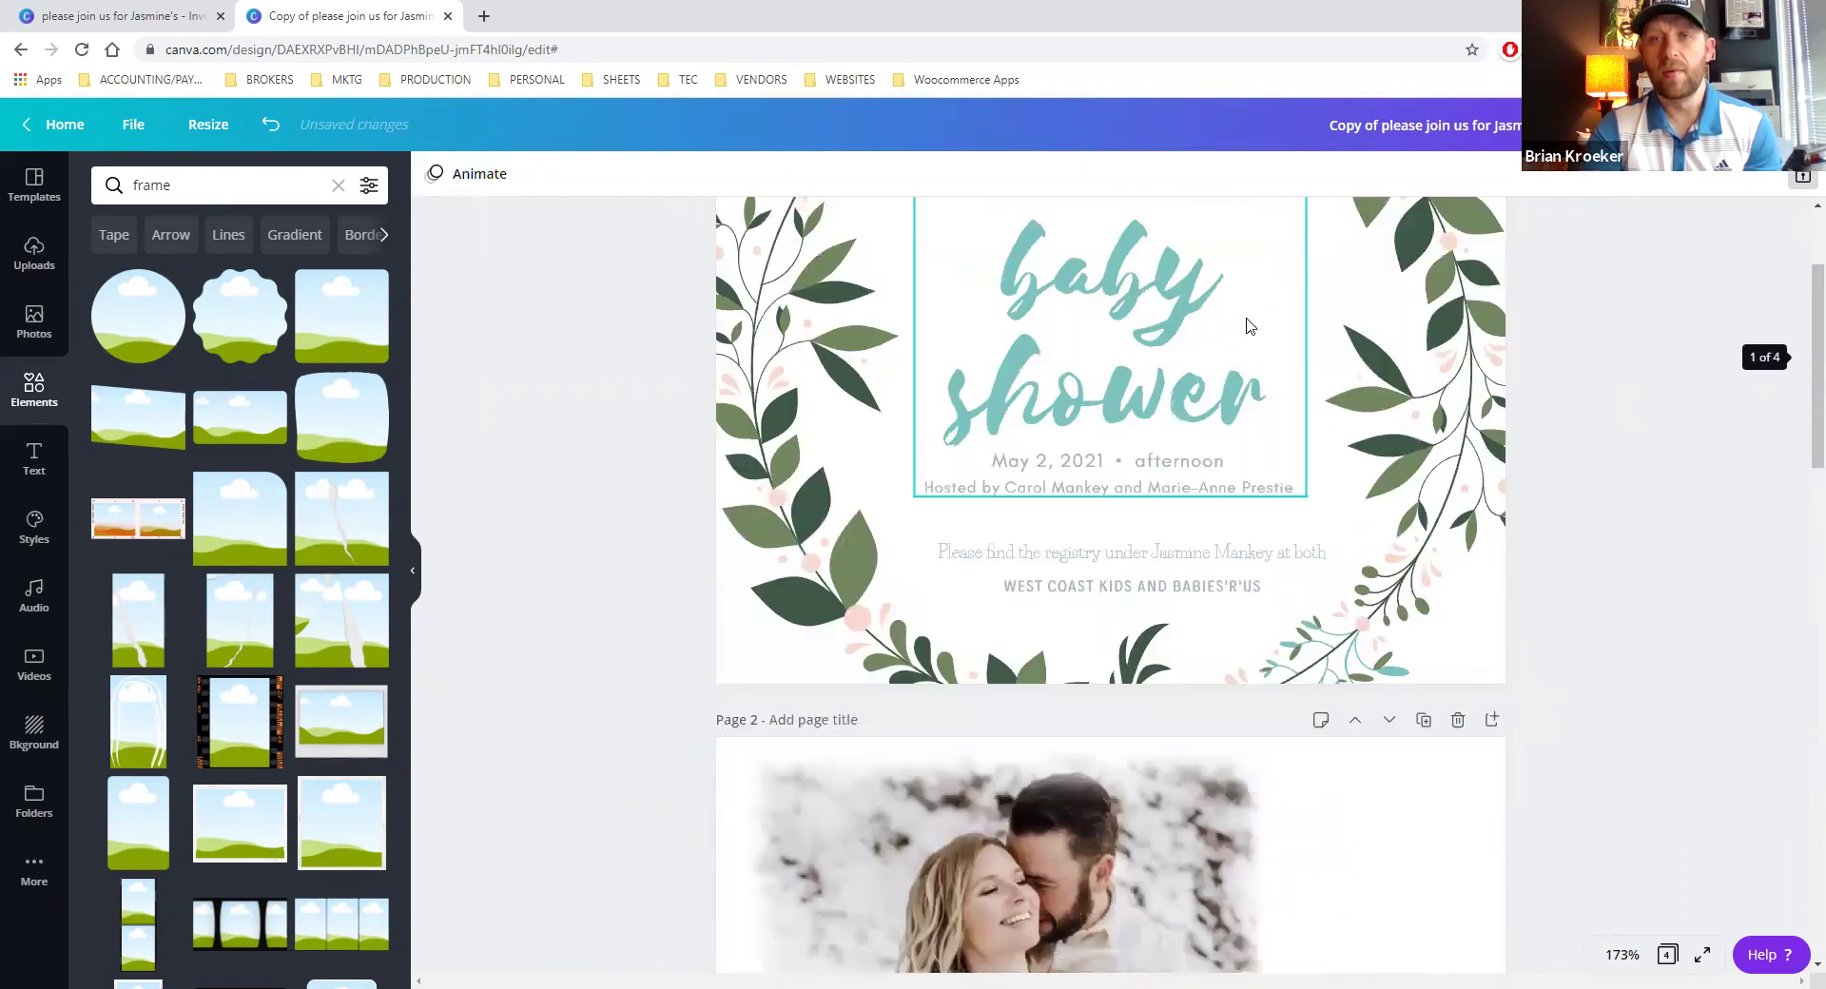
pyautogui.scroll(-4, 1256, 477)
pyautogui.scroll(-15, 1270, 533)
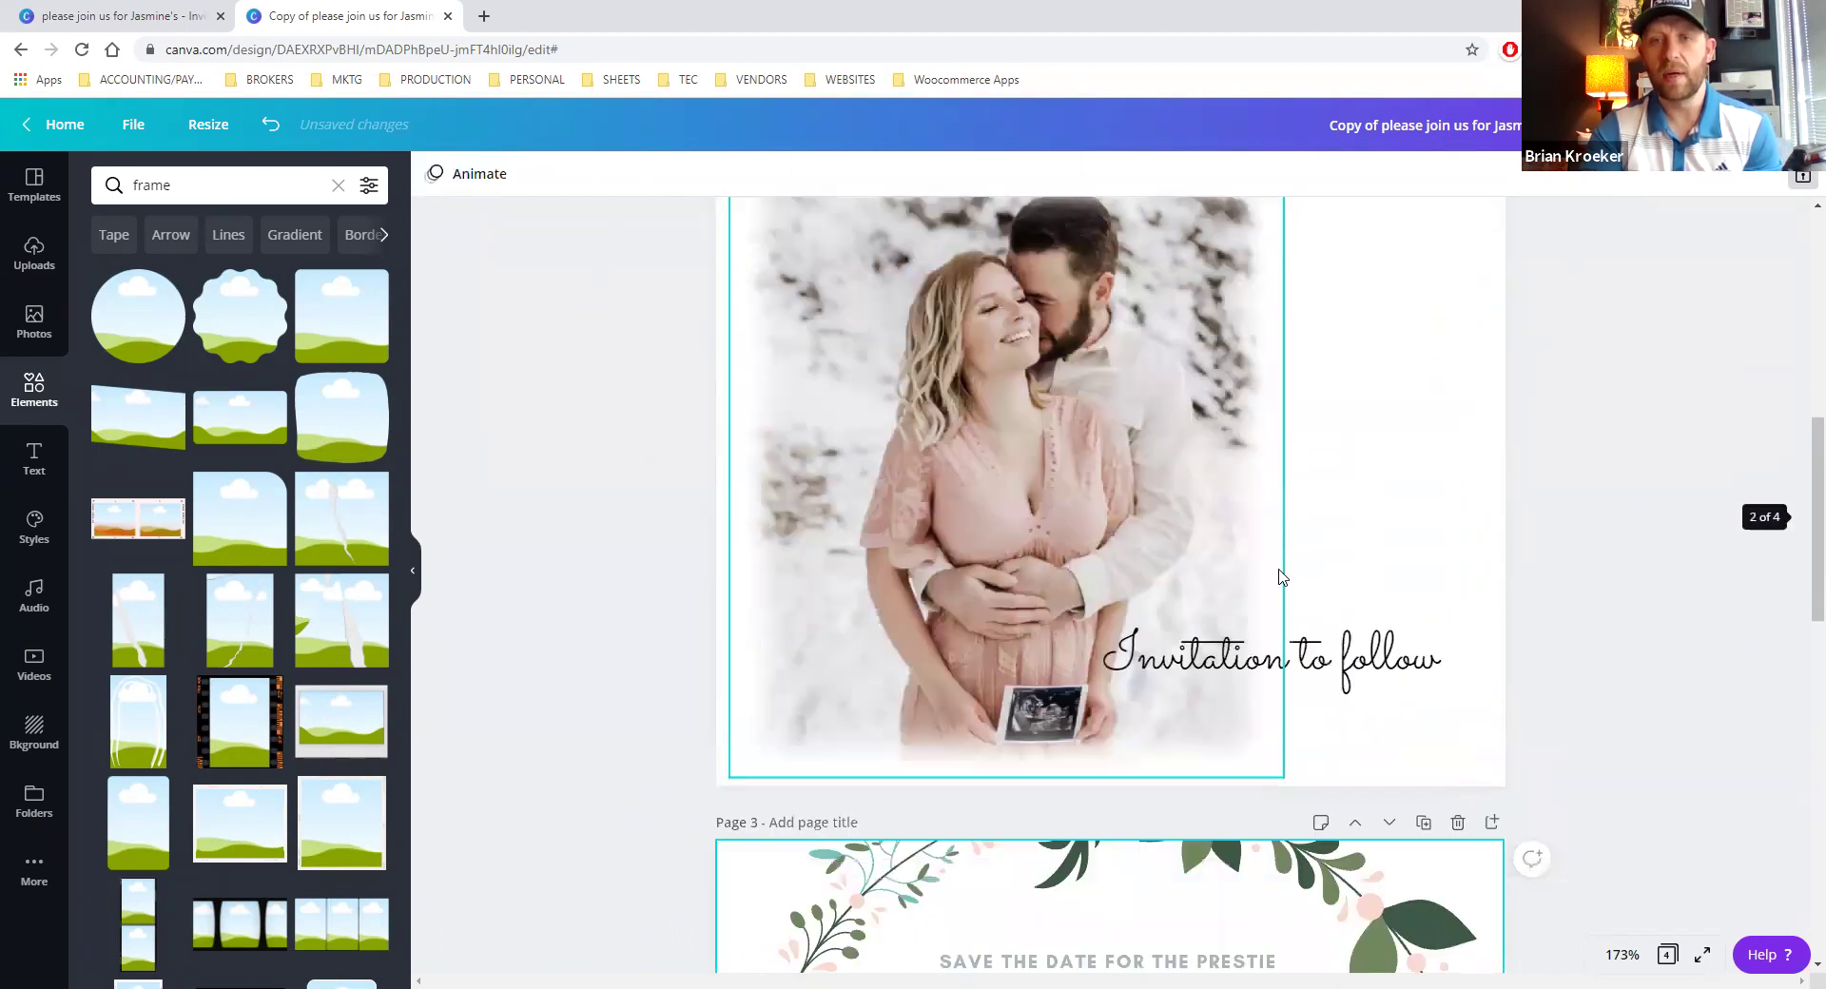
pyautogui.scroll(6, 1550, 380)
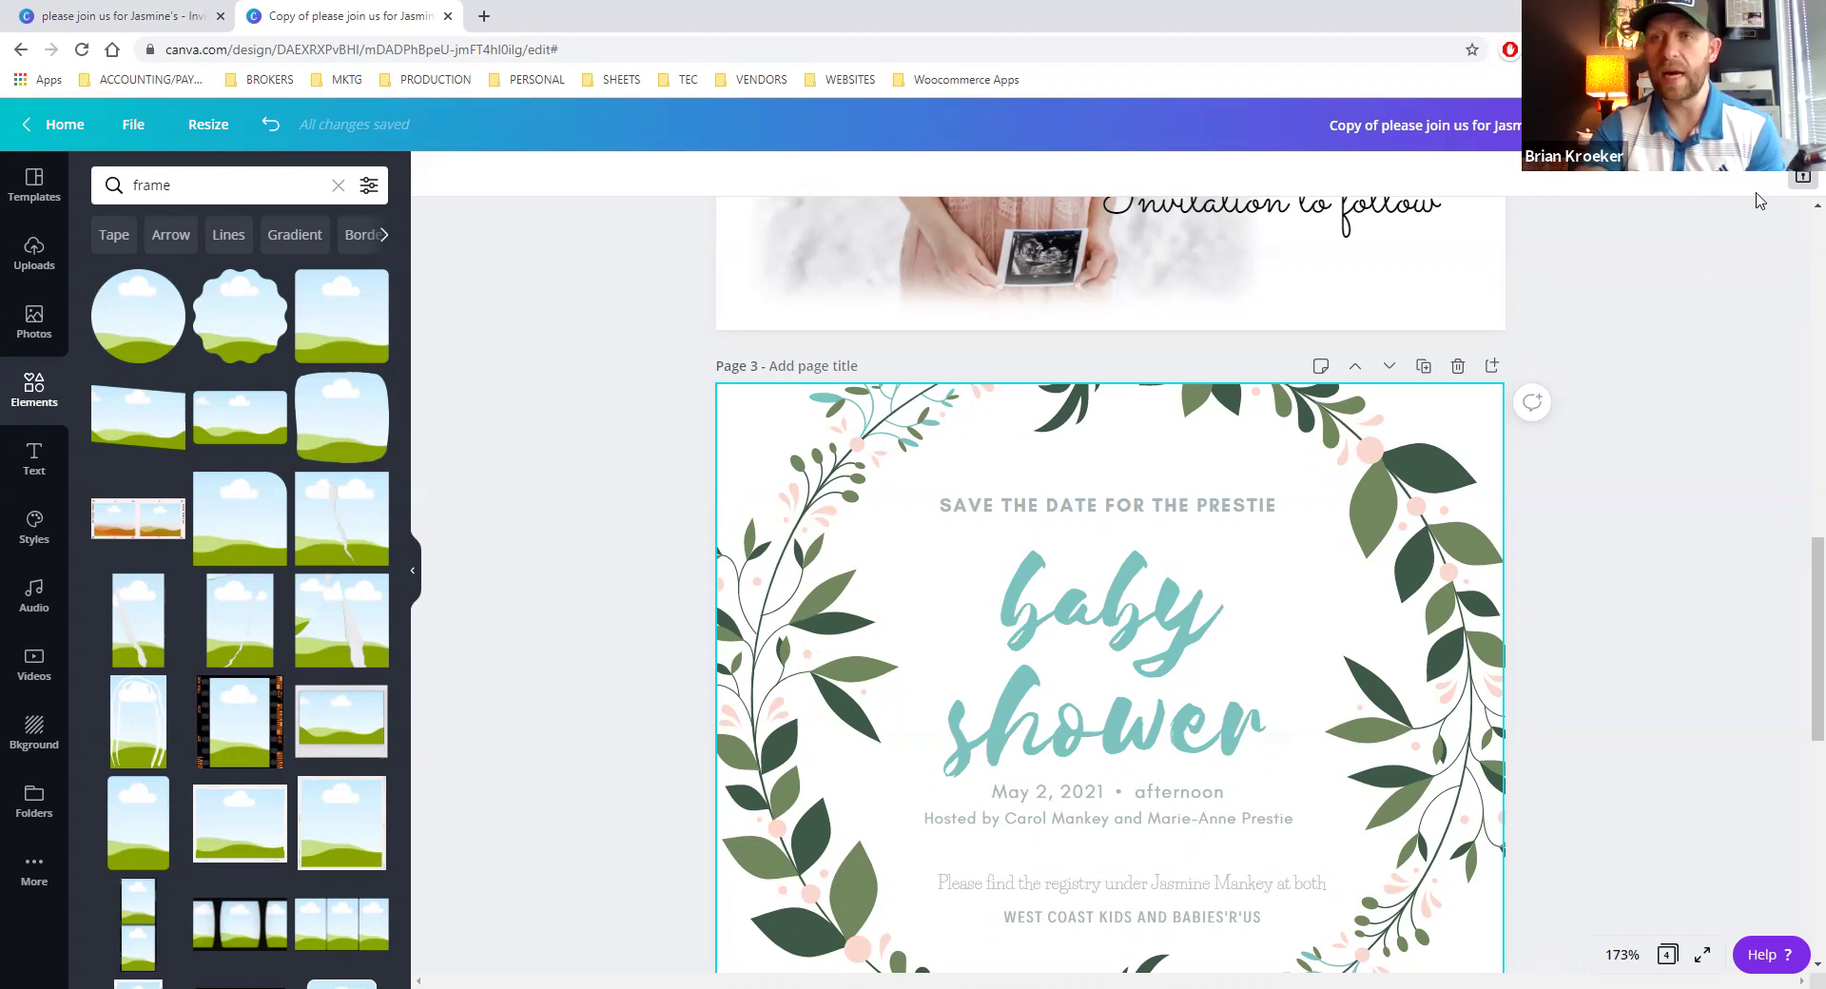
# Download all pages as a PDF Print file with crop marks and bleed enabled
pyautogui.click(1802, 176)
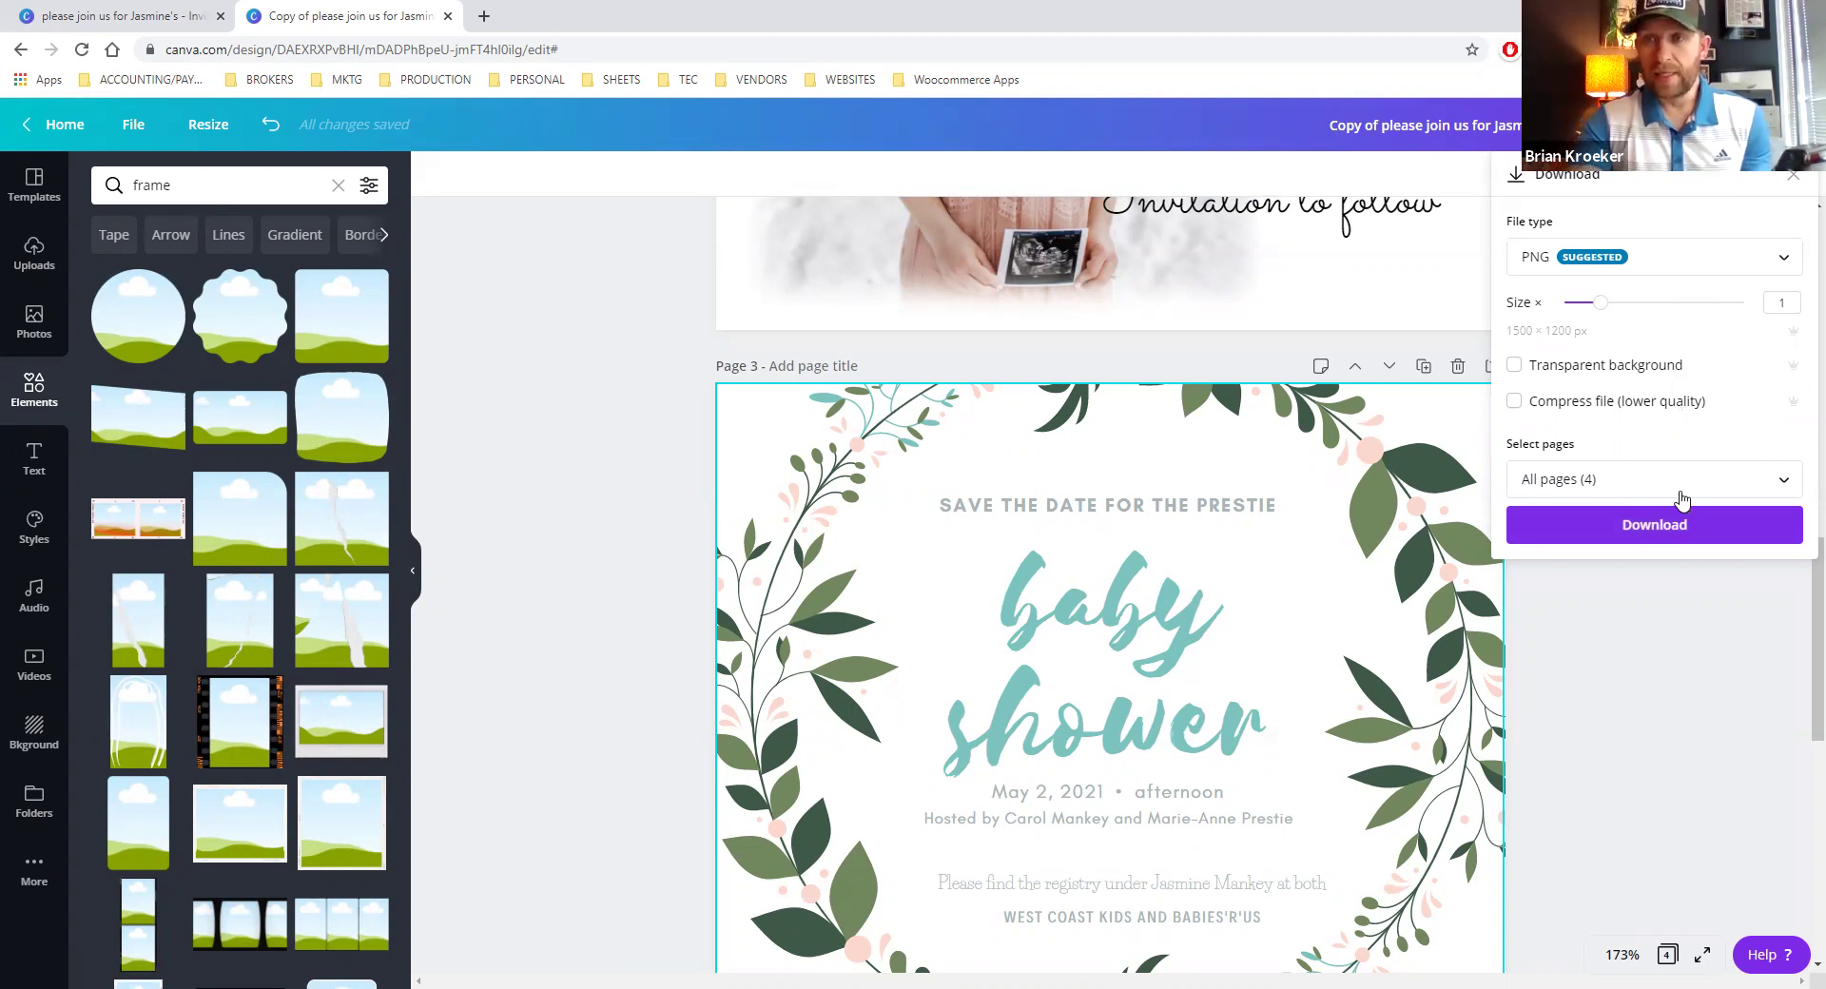
pyautogui.click(1643, 259)
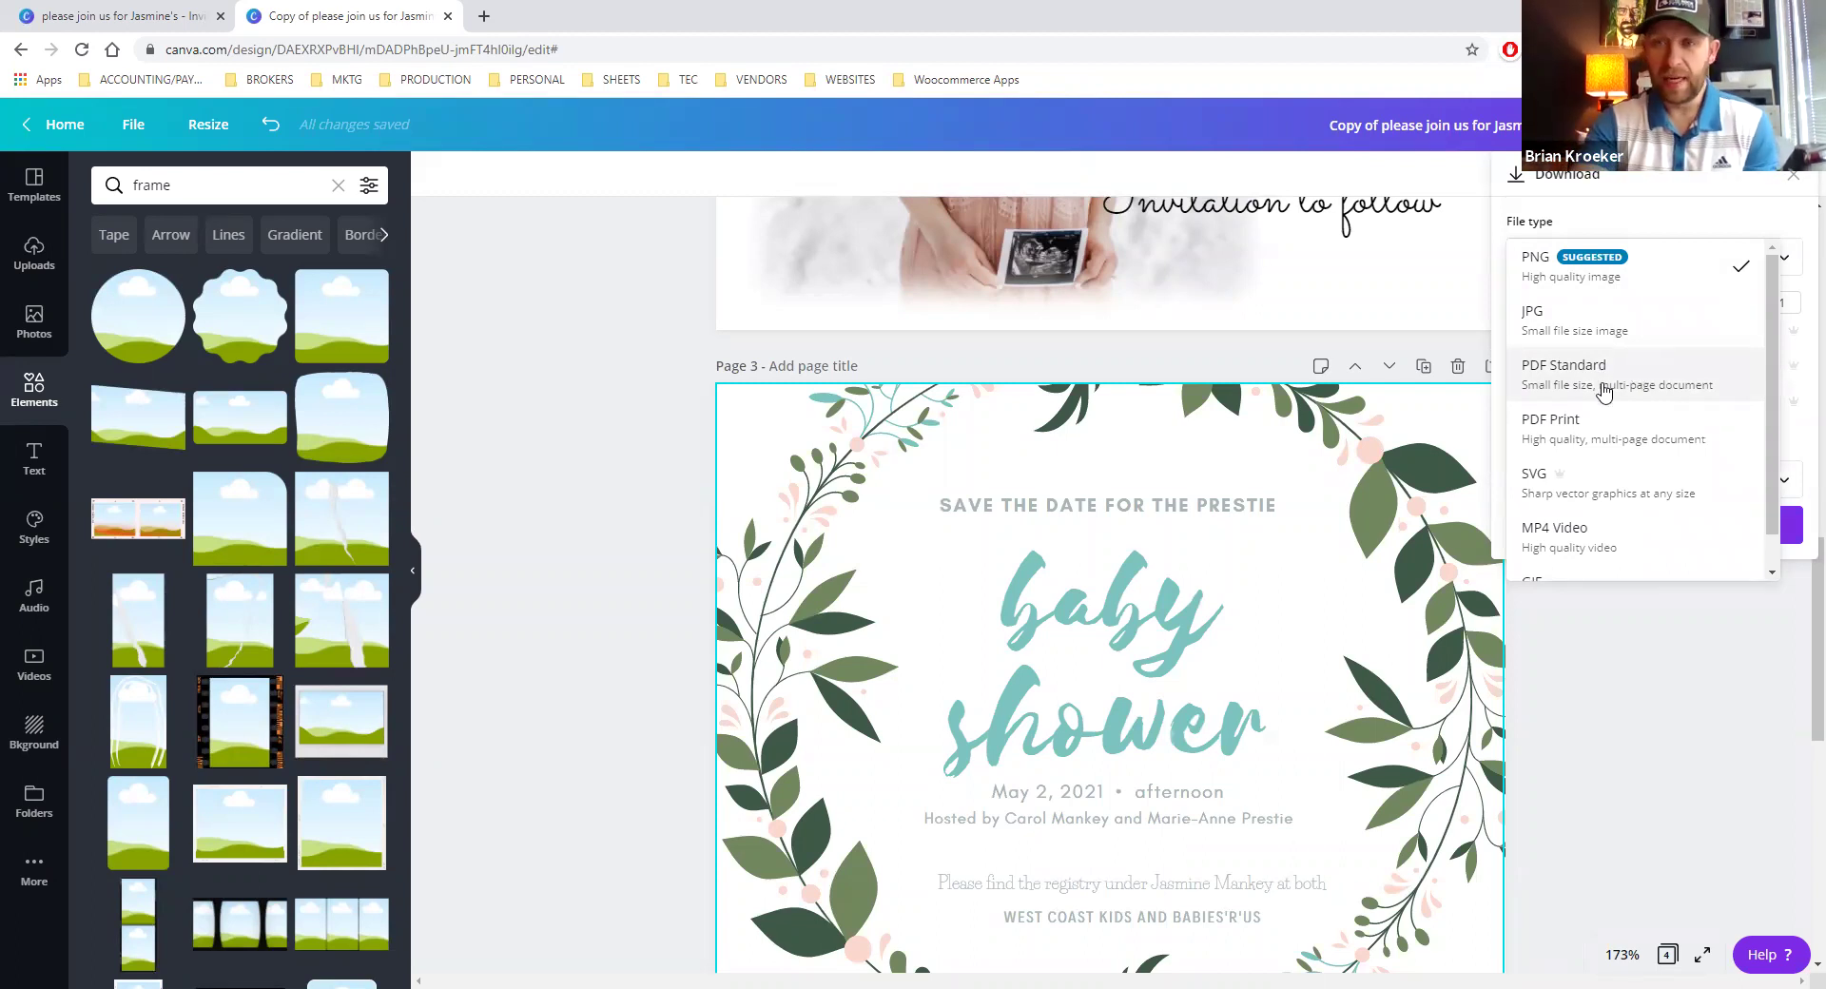
pyautogui.click(1605, 427)
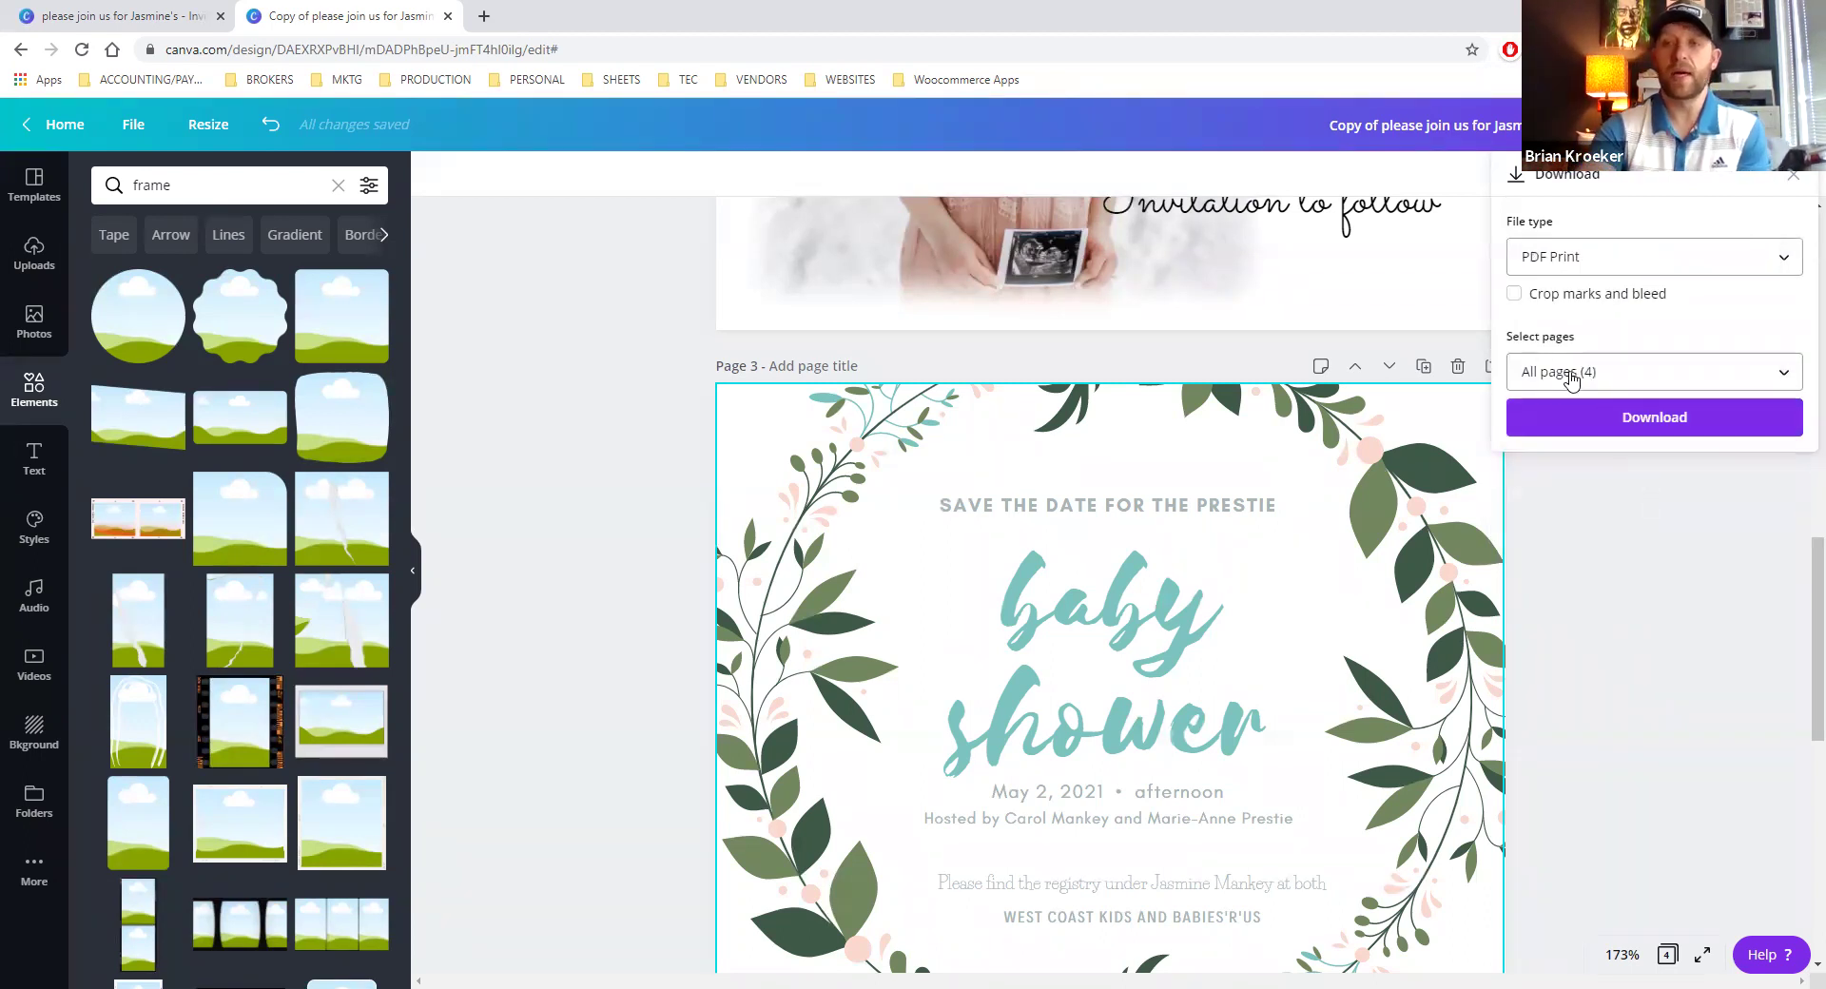
pyautogui.click(1515, 298)
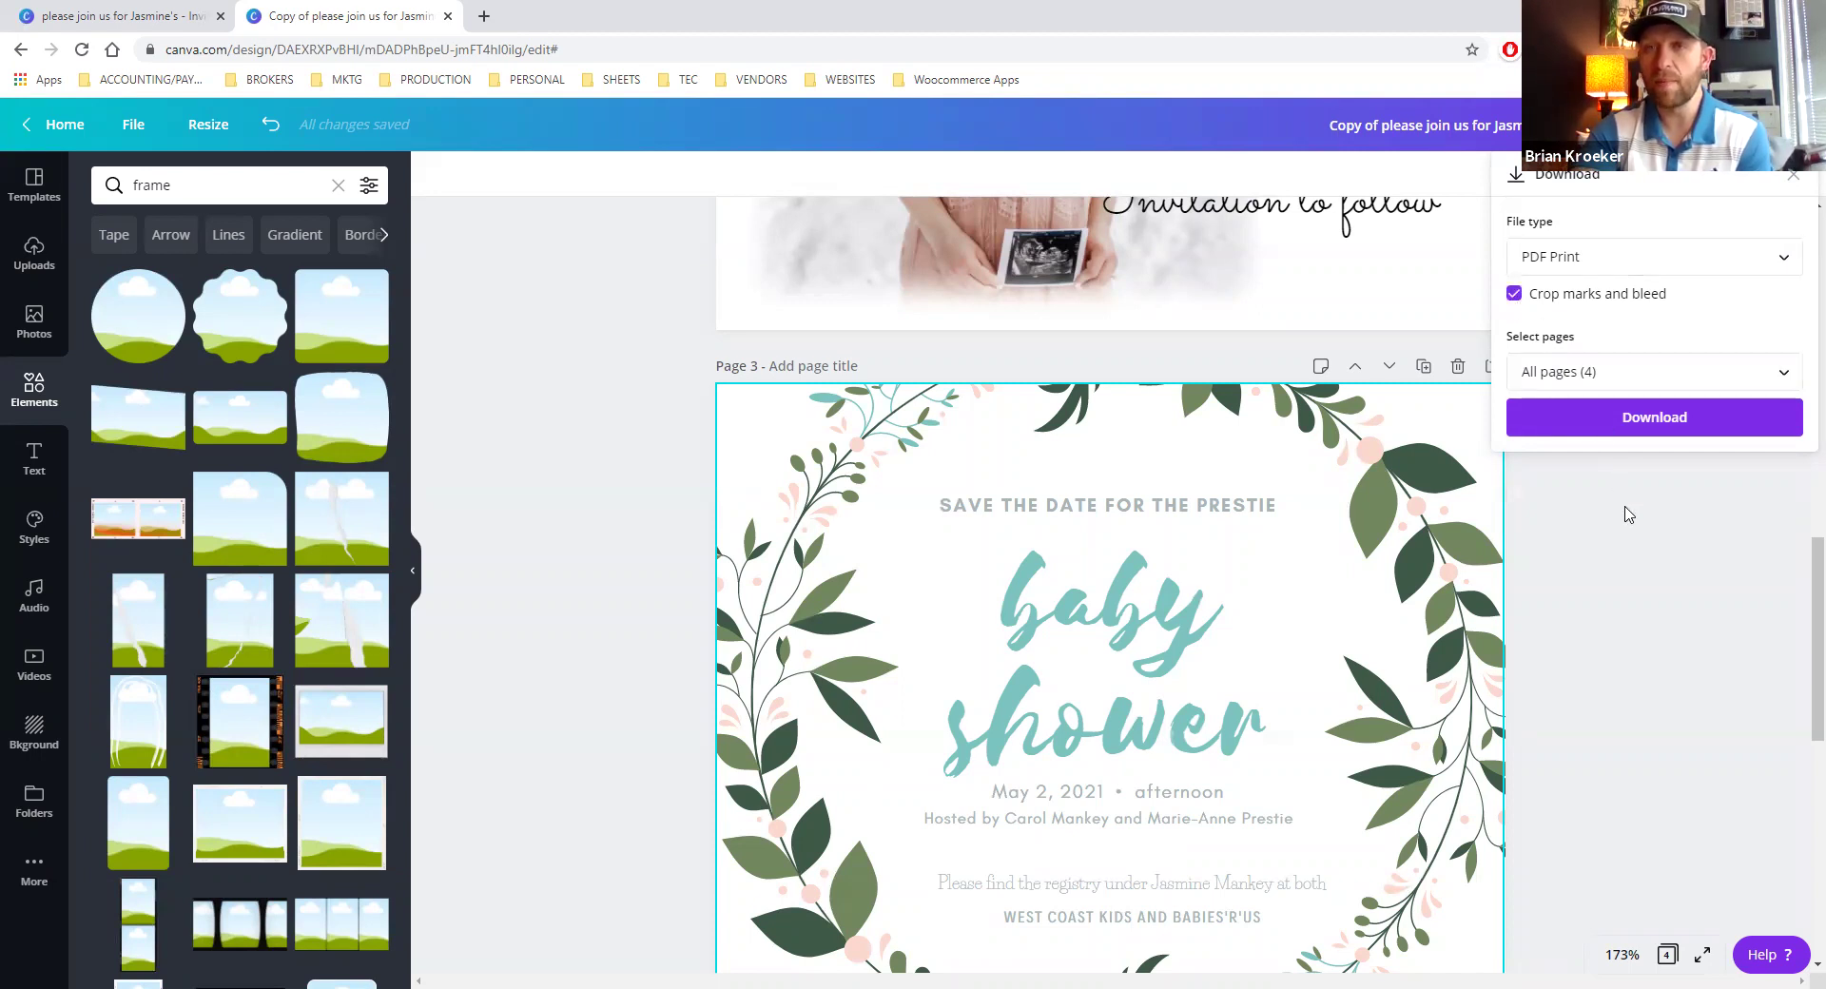
pyautogui.click(1658, 436)
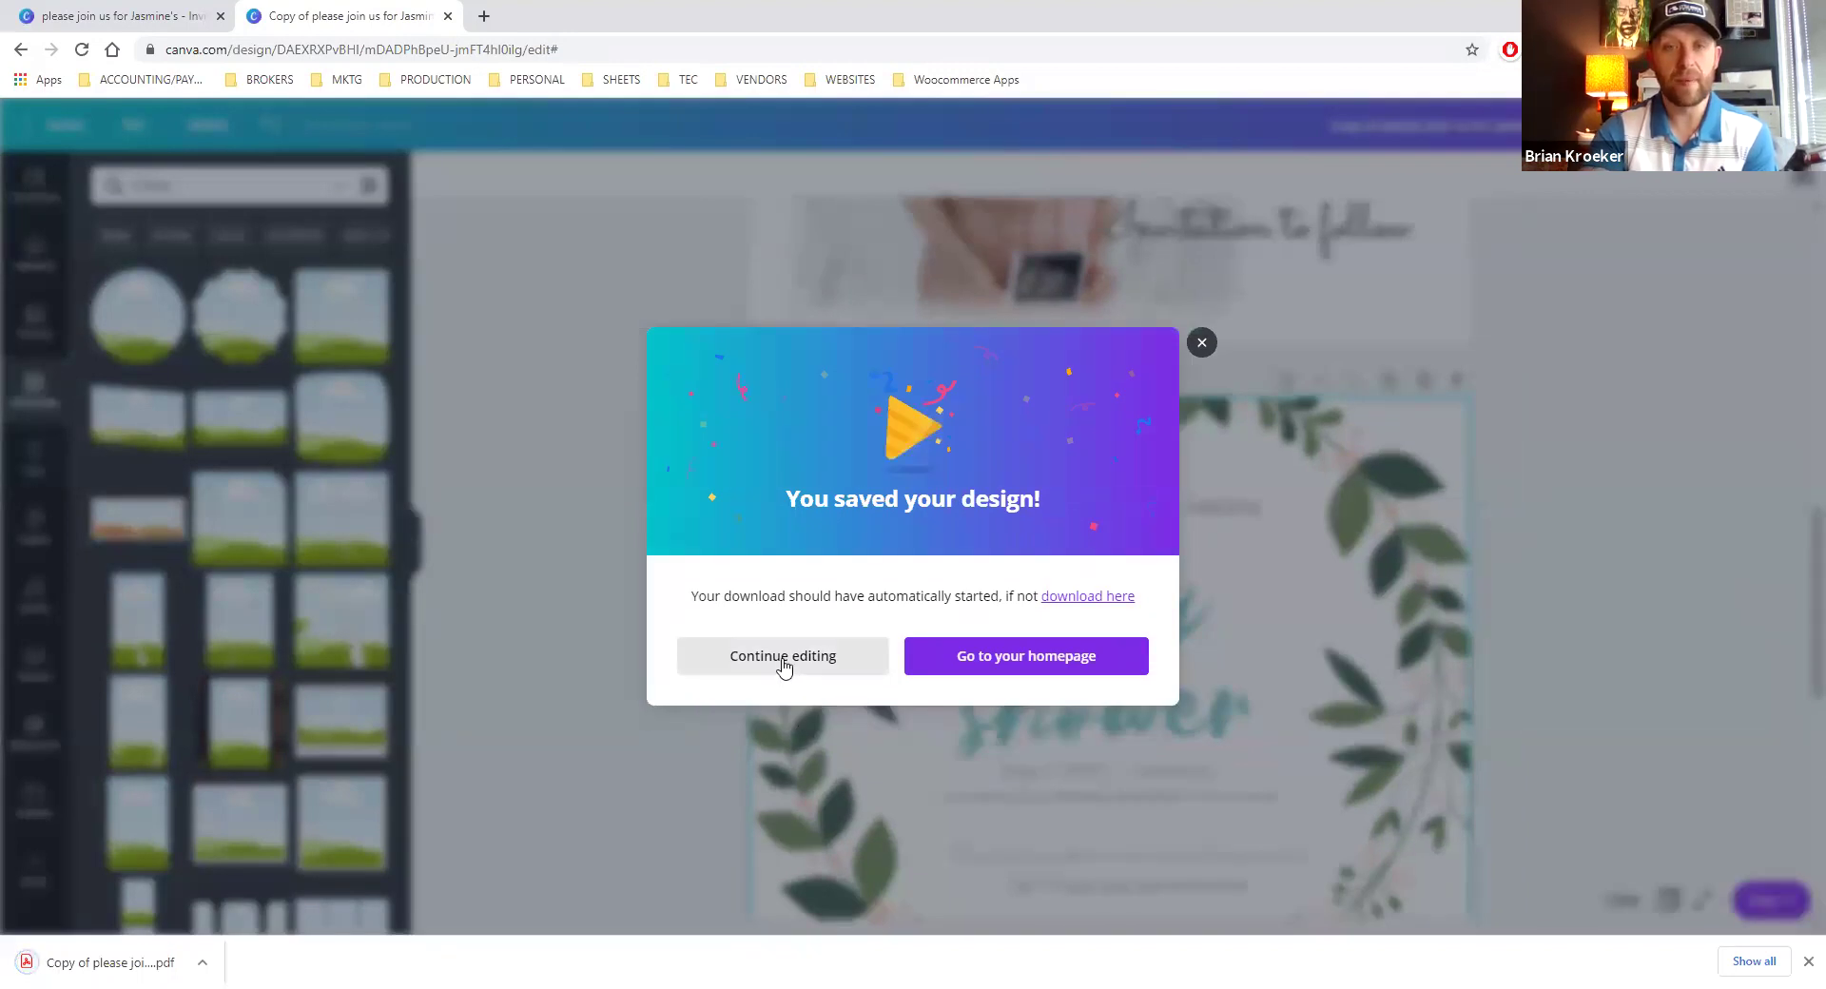
# Dismiss the 'You saved your design!' message with Continue editing
pyautogui.click(749, 748)
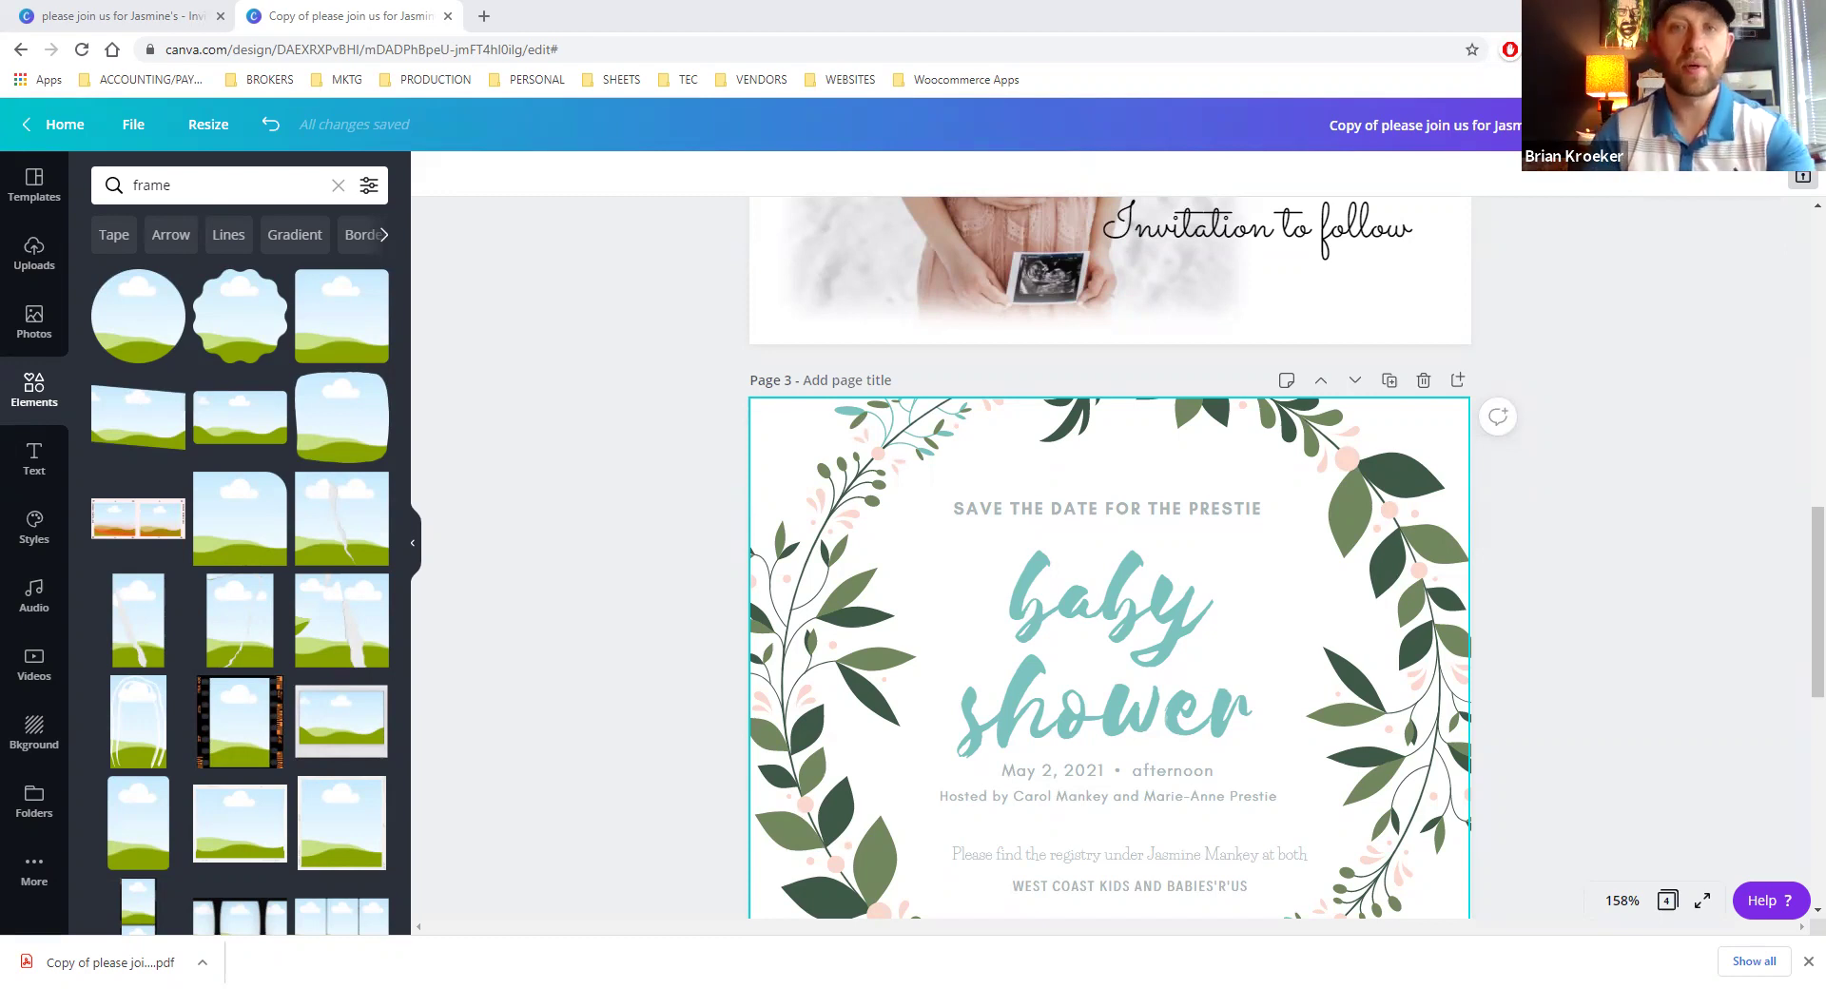
# Go to littlerockprinting.com in a new tab and navigate Popular Print Products > Greeting Cards > Wedding Invitations
pyautogui.click(484, 16)
pyautogui.write('littlerockprinting.com')
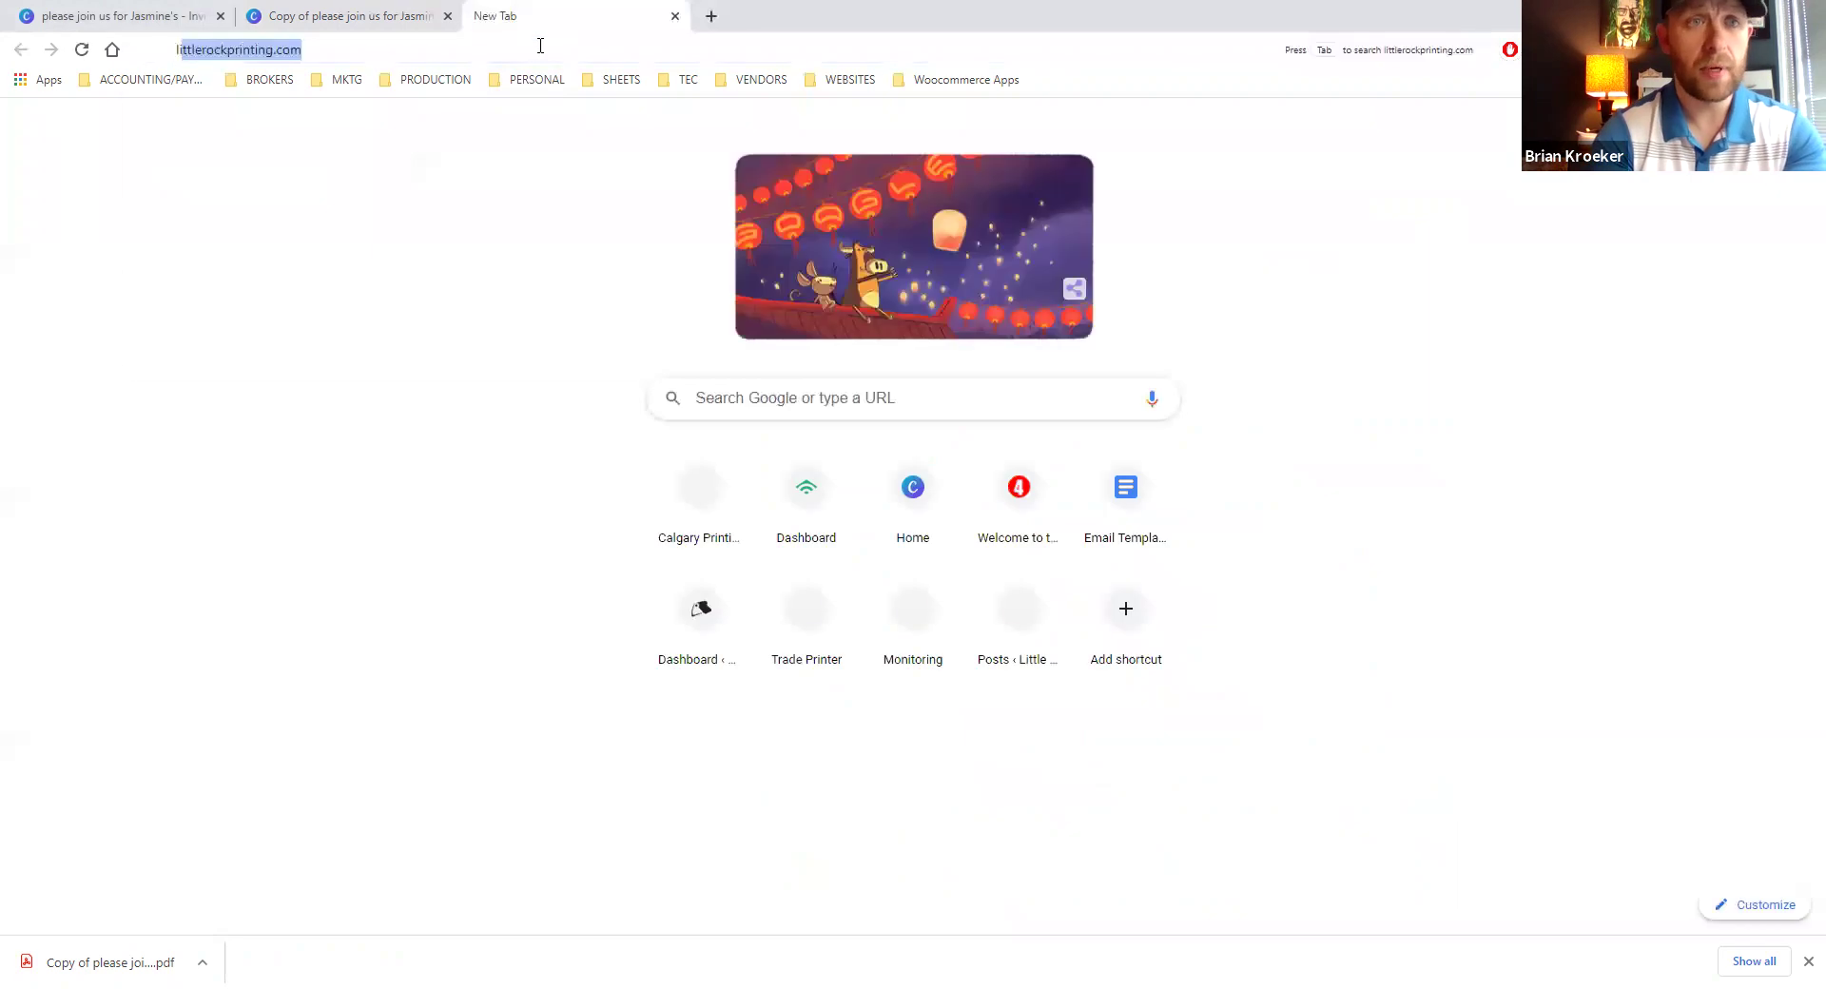
pyautogui.press('Return')
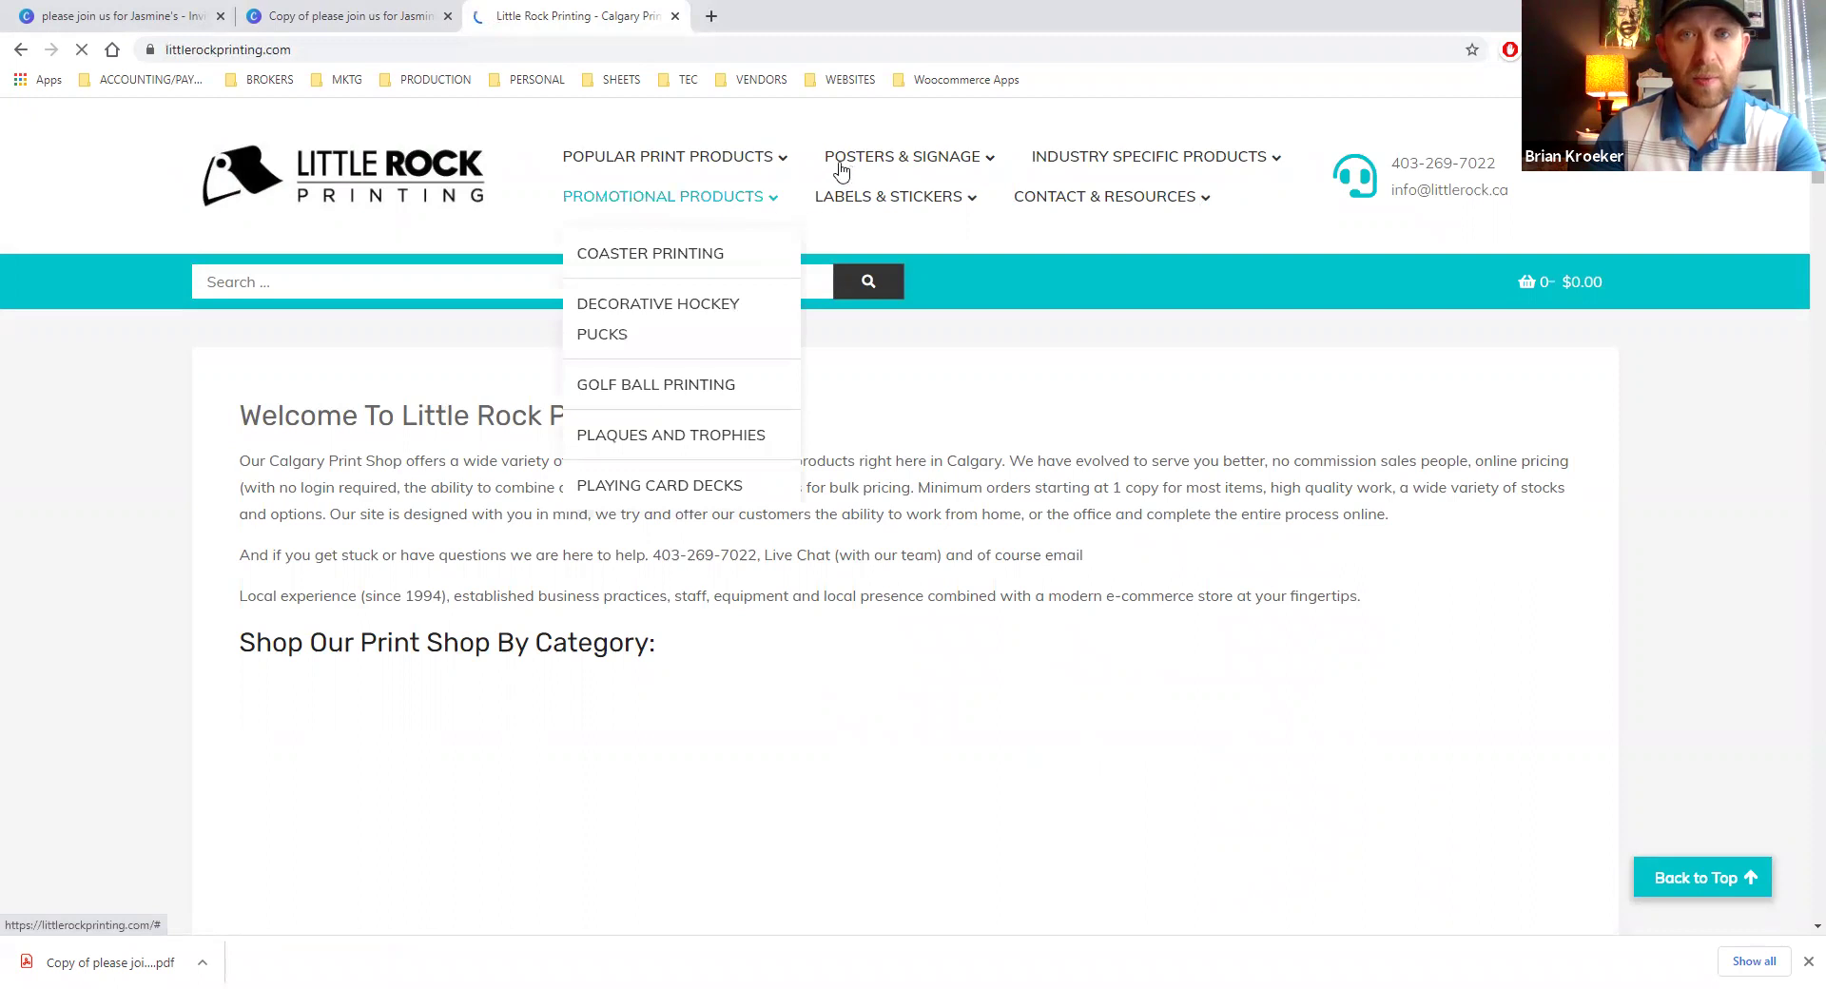
pyautogui.moveTo(748, 160)
pyautogui.moveTo(768, 320)
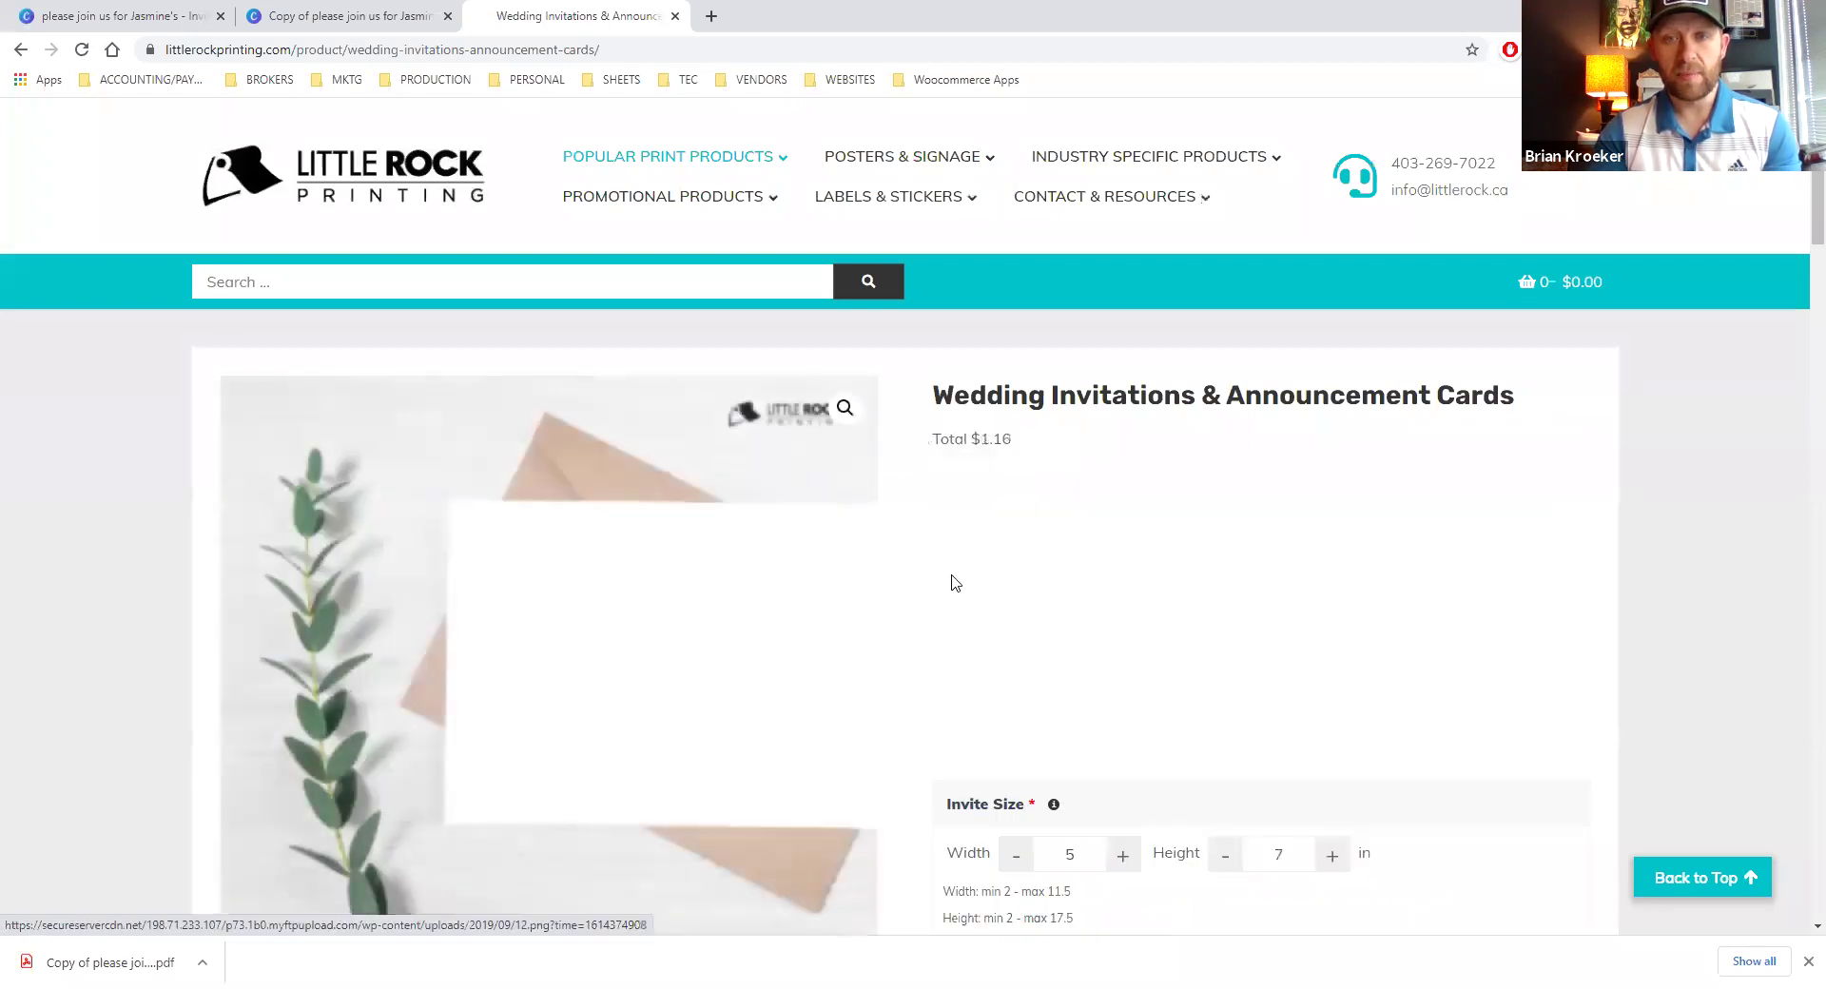
# Set the invite size to 5 × 4 and choose 160# Cougar Cover paper
pyautogui.scroll(-4, 891, 627)
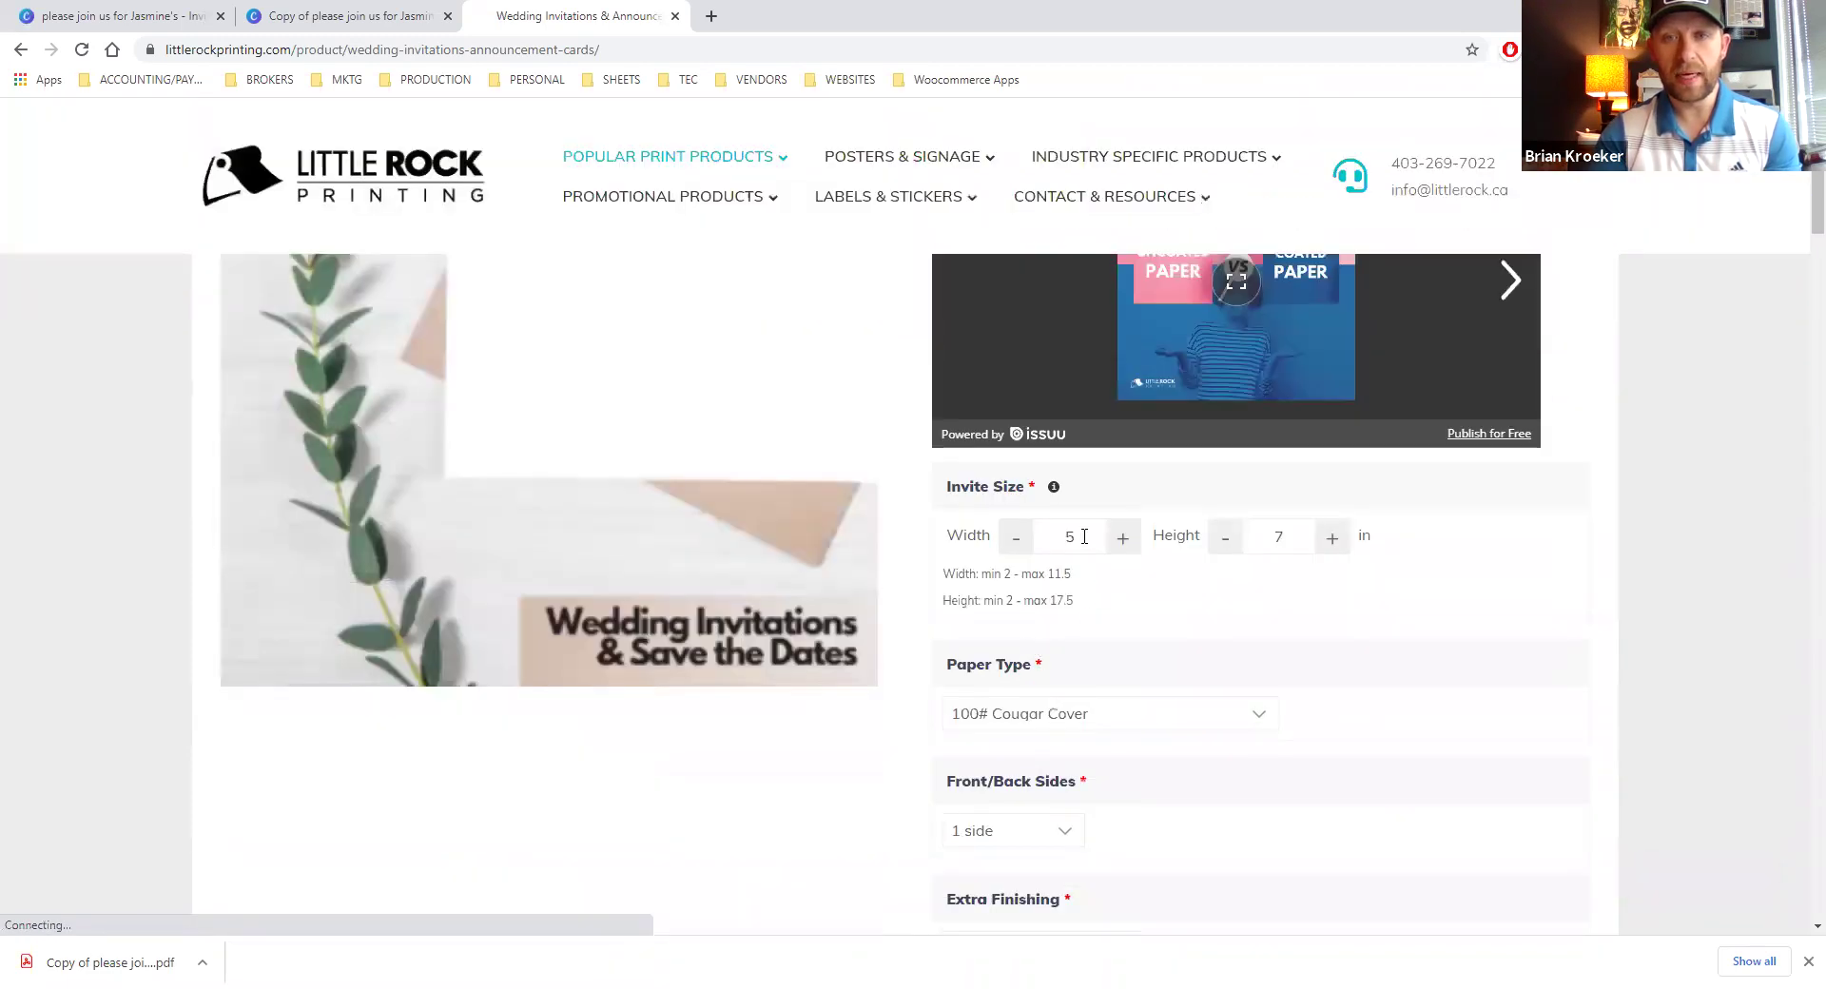
pyautogui.moveTo(1084, 538); pyautogui.dragTo(1015, 552)
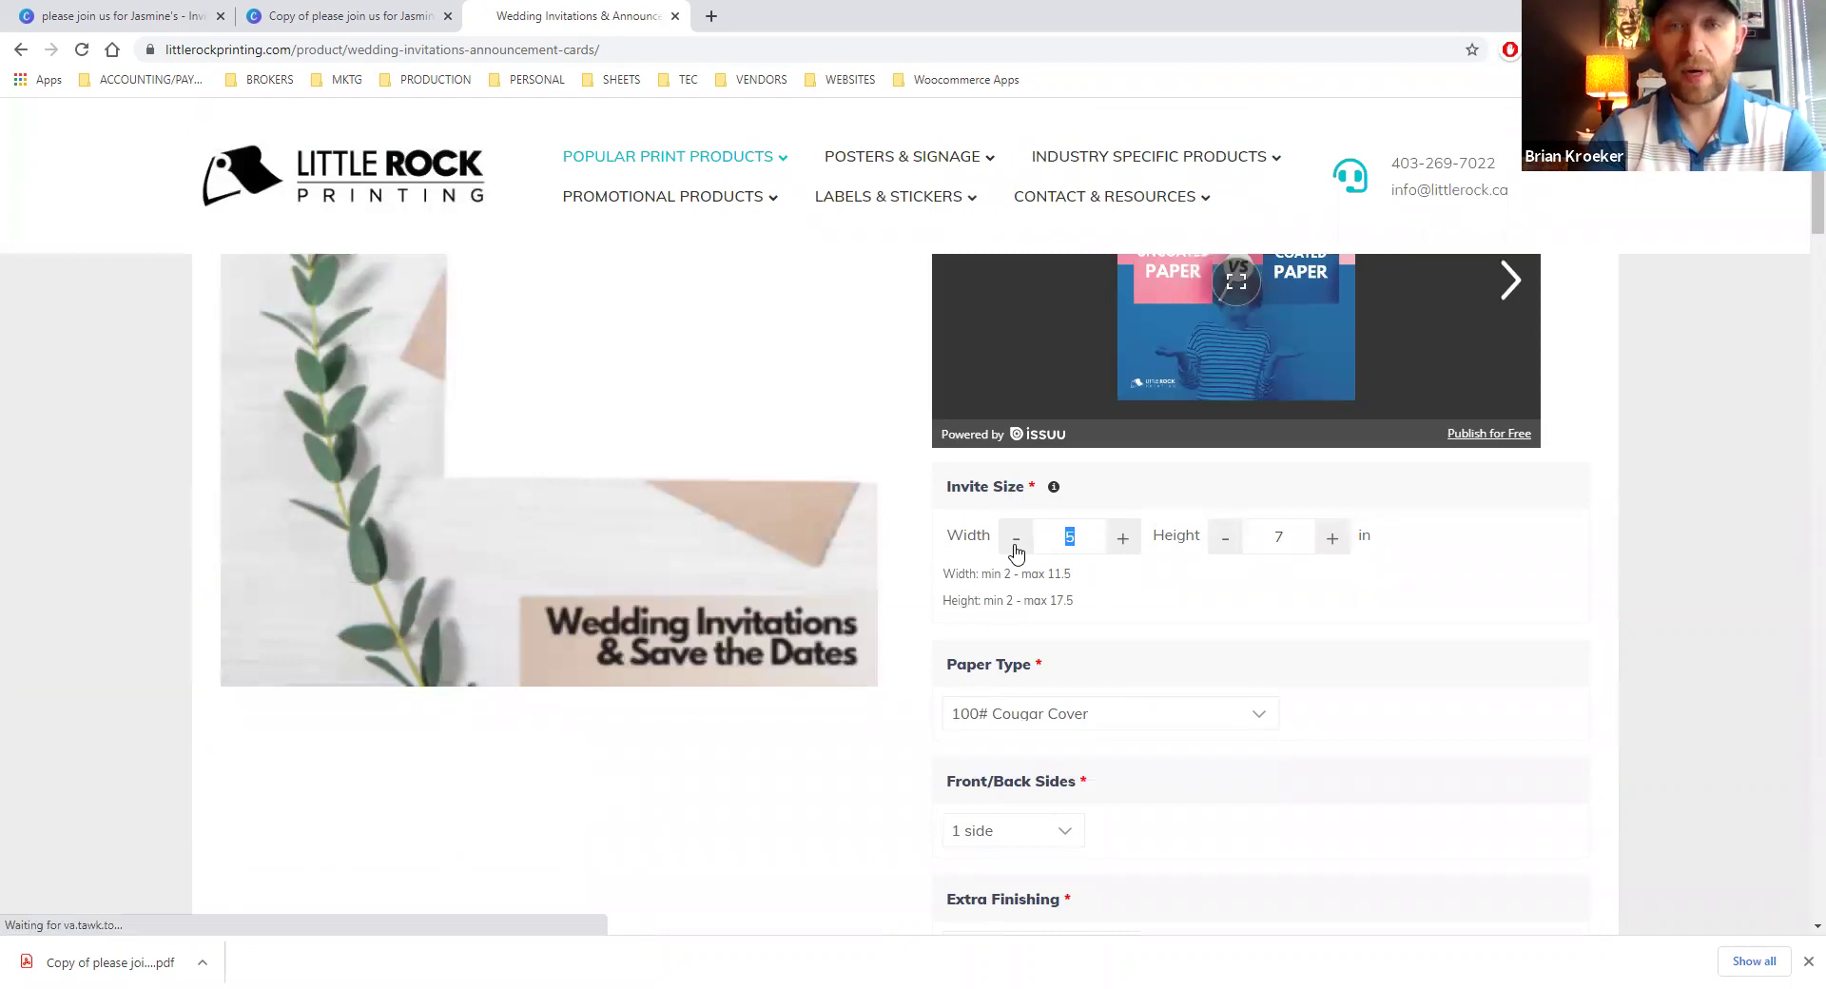
pyautogui.press('Tab')
pyautogui.write('4')
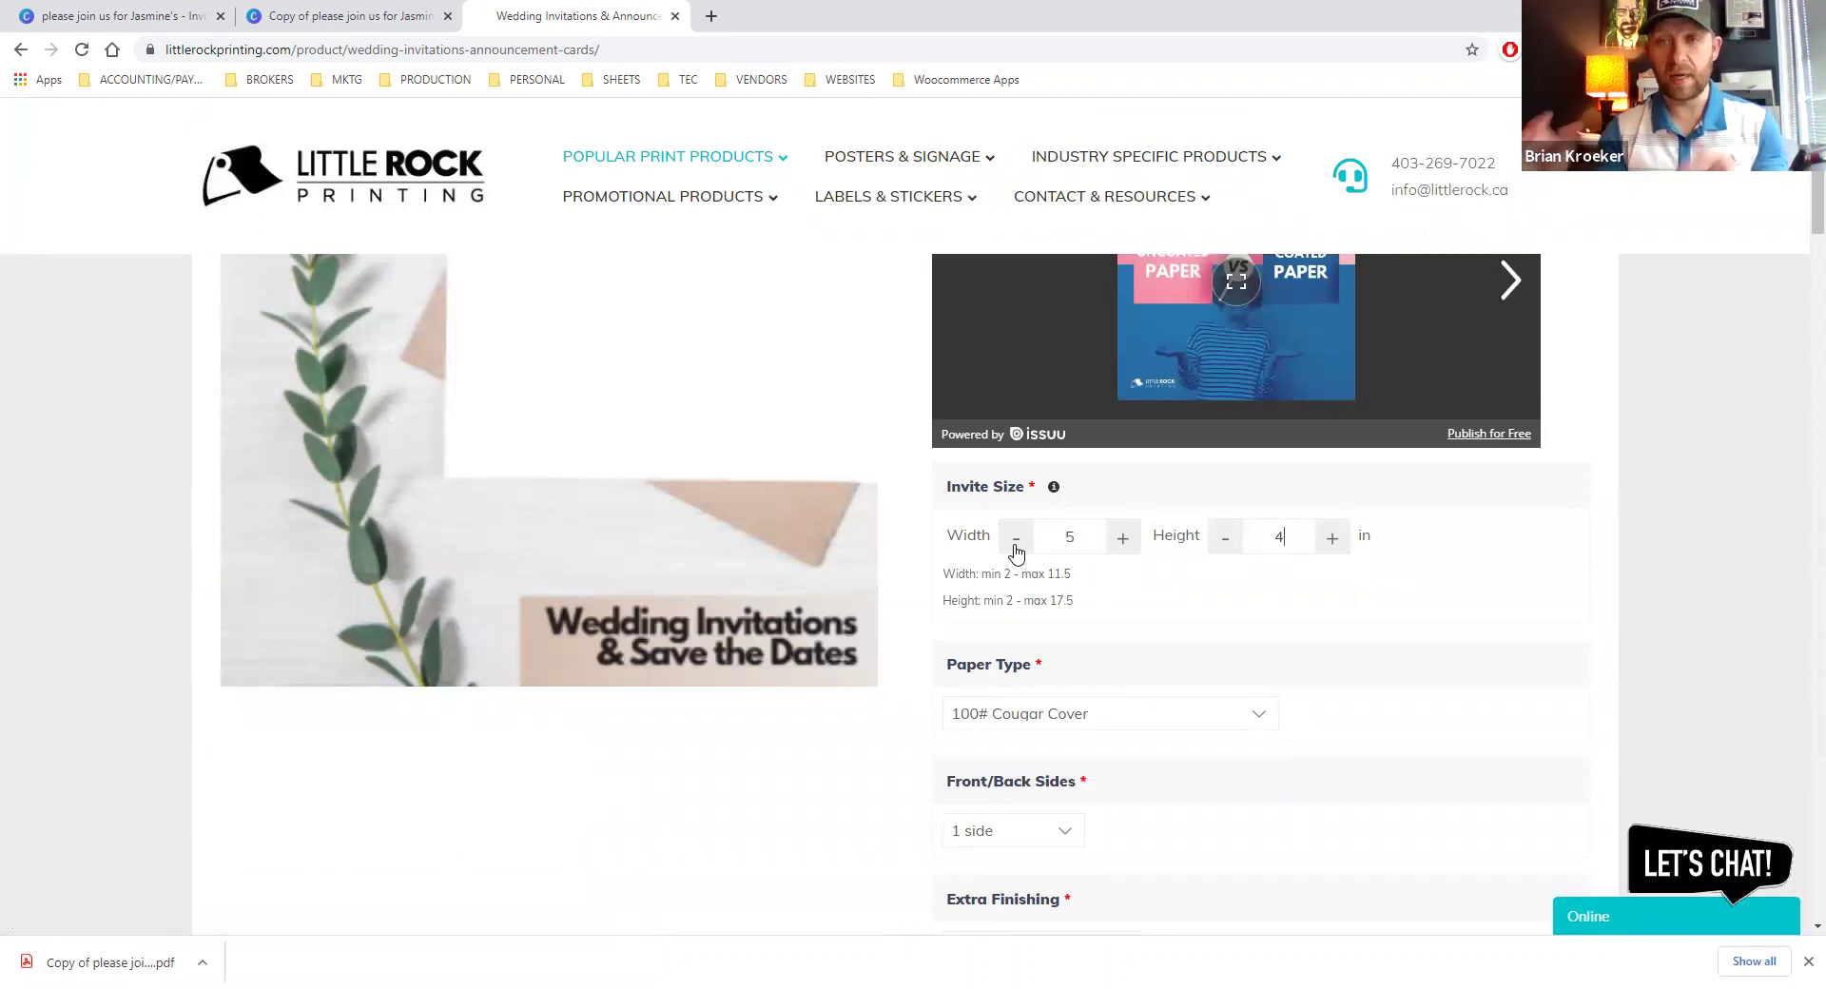
pyautogui.scroll(-2, 1488, 672)
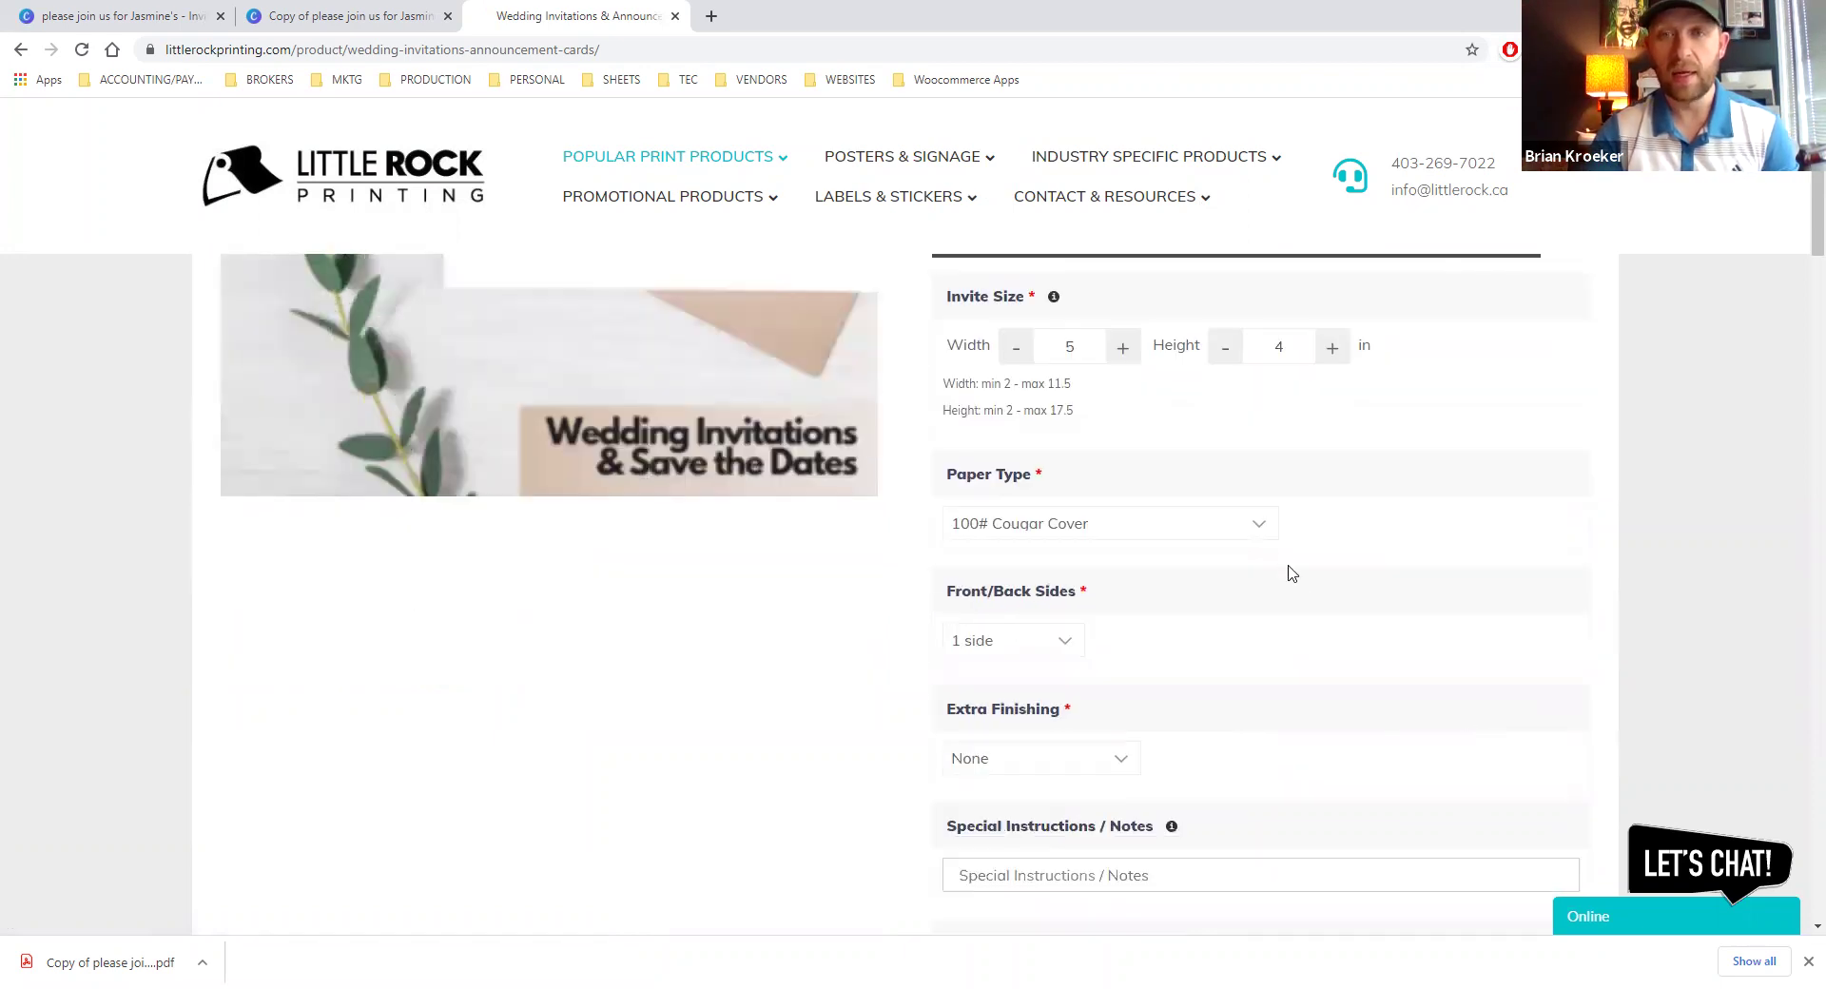
pyautogui.click(1257, 533)
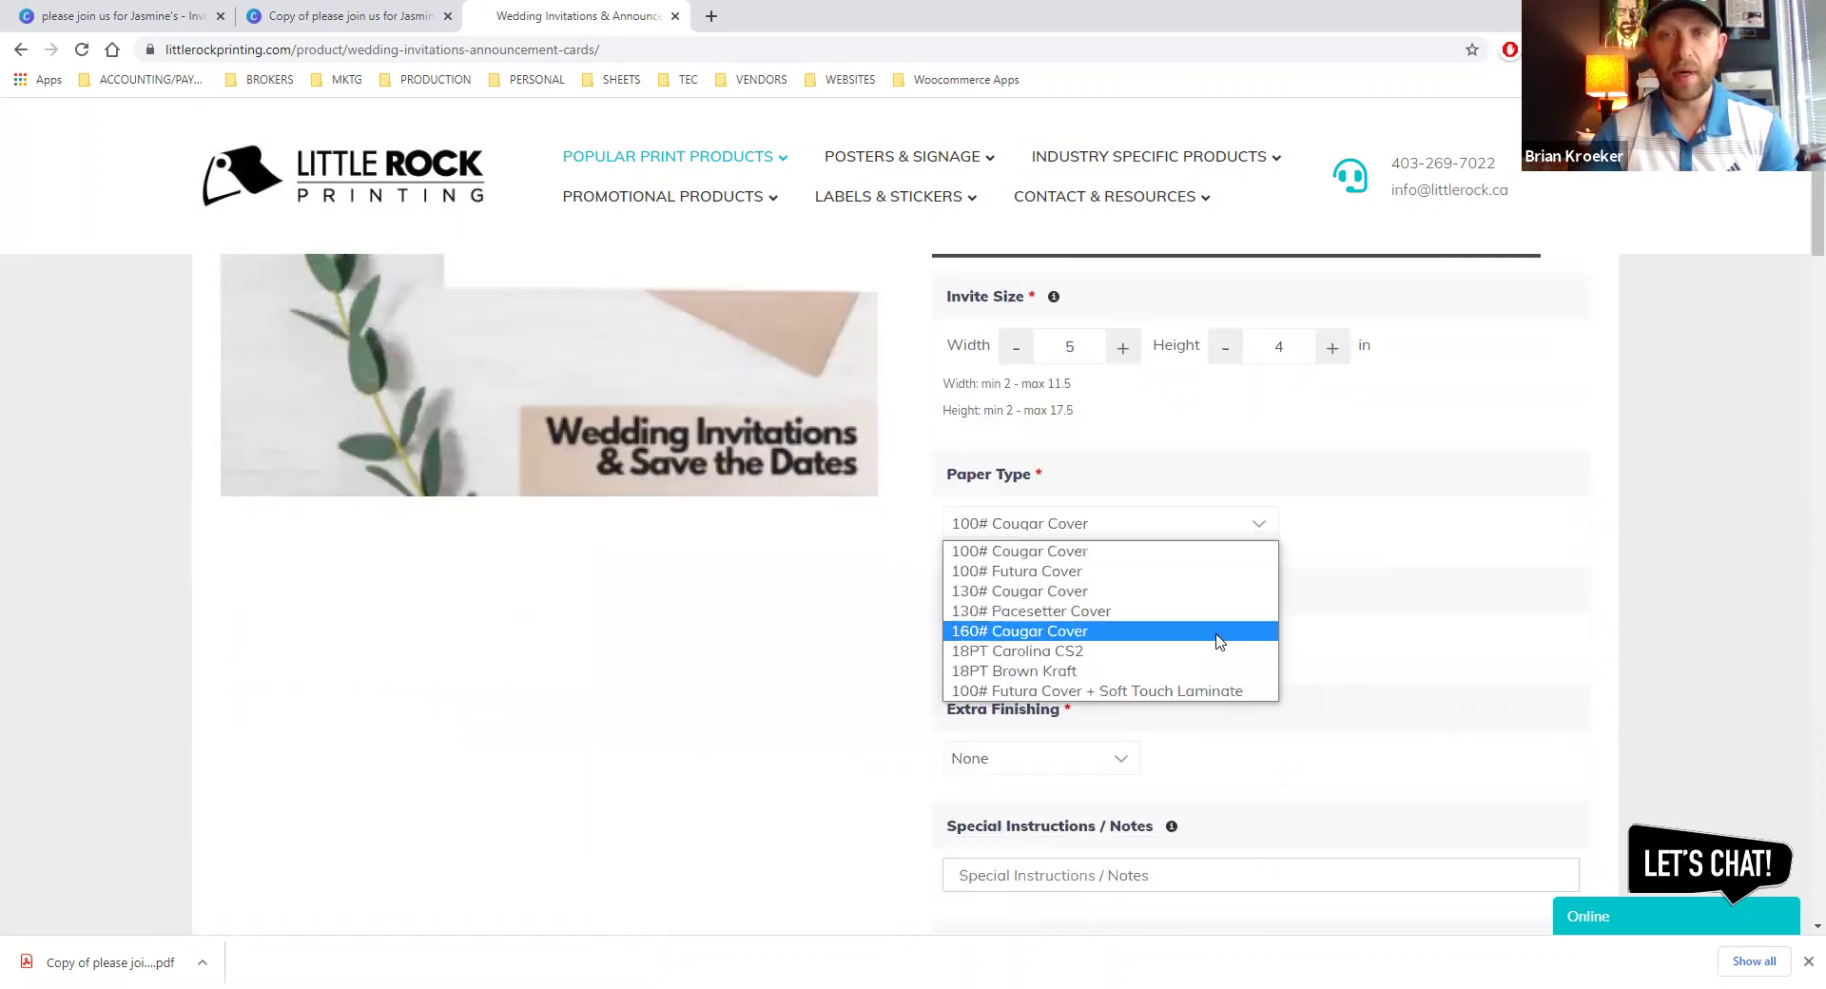
pyautogui.click(1214, 634)
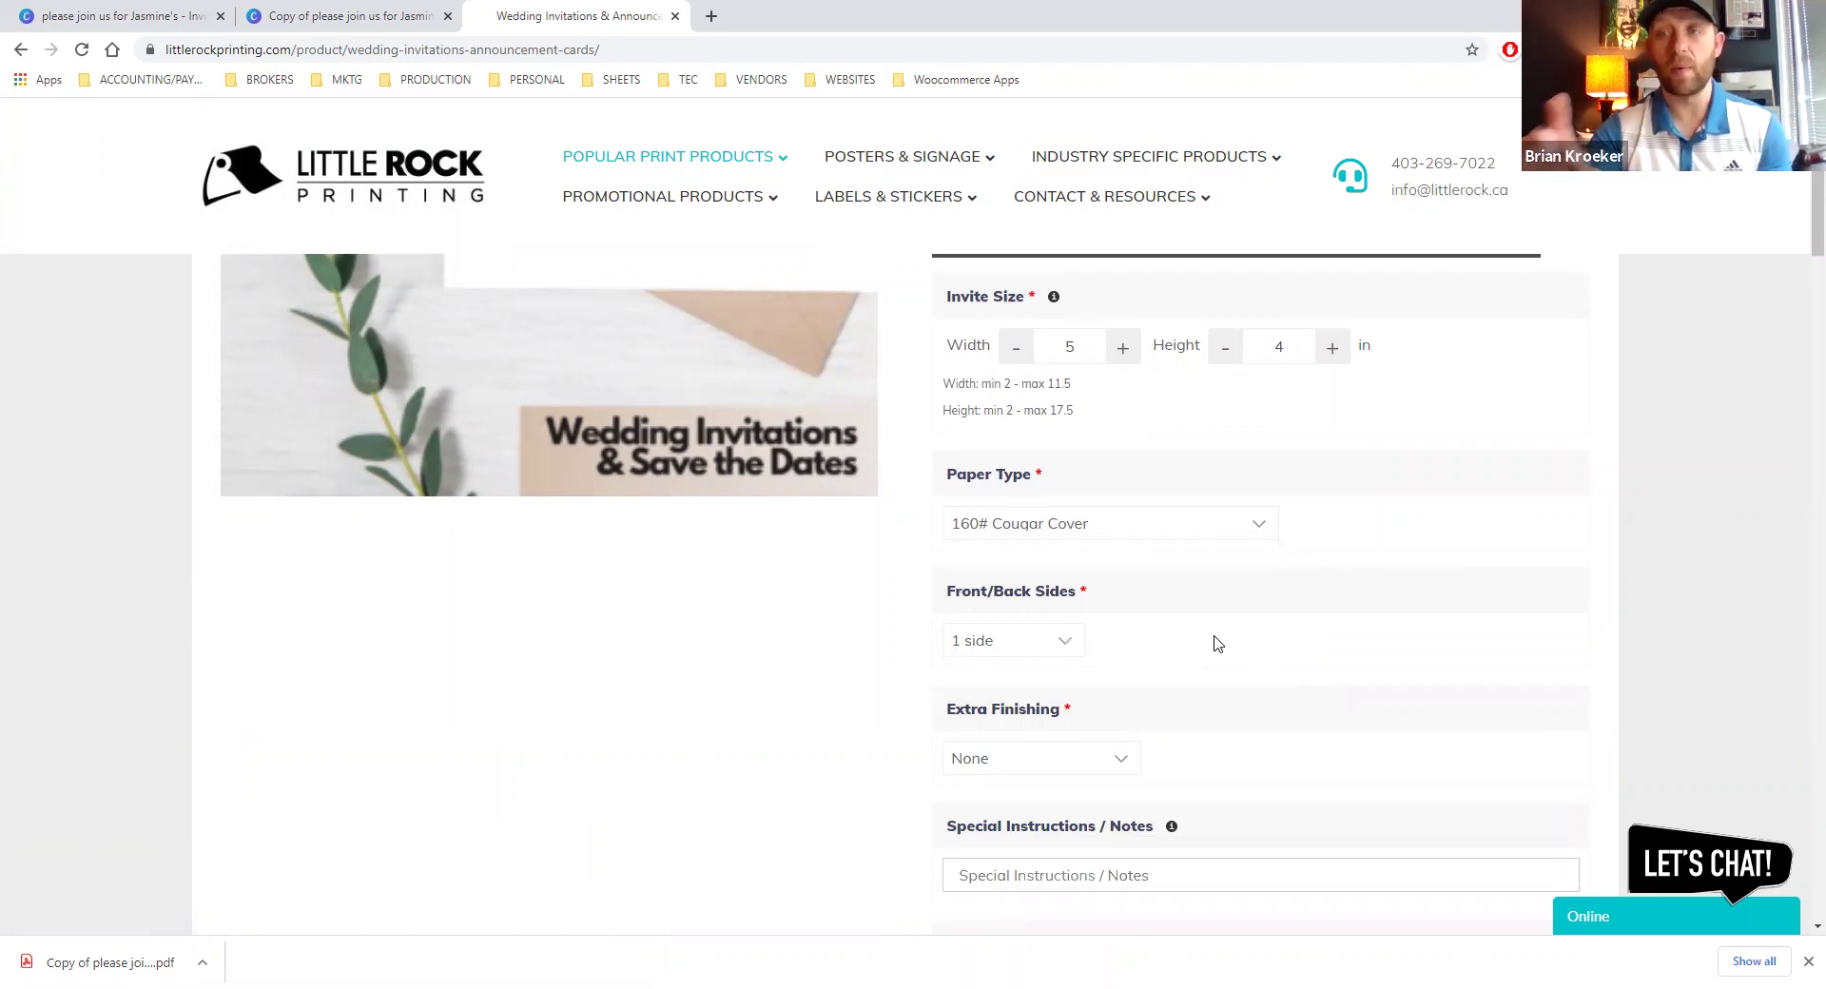
# Choose printing on both sides, no extra finishing, and 5 Business Days production speed
pyautogui.click(1037, 646)
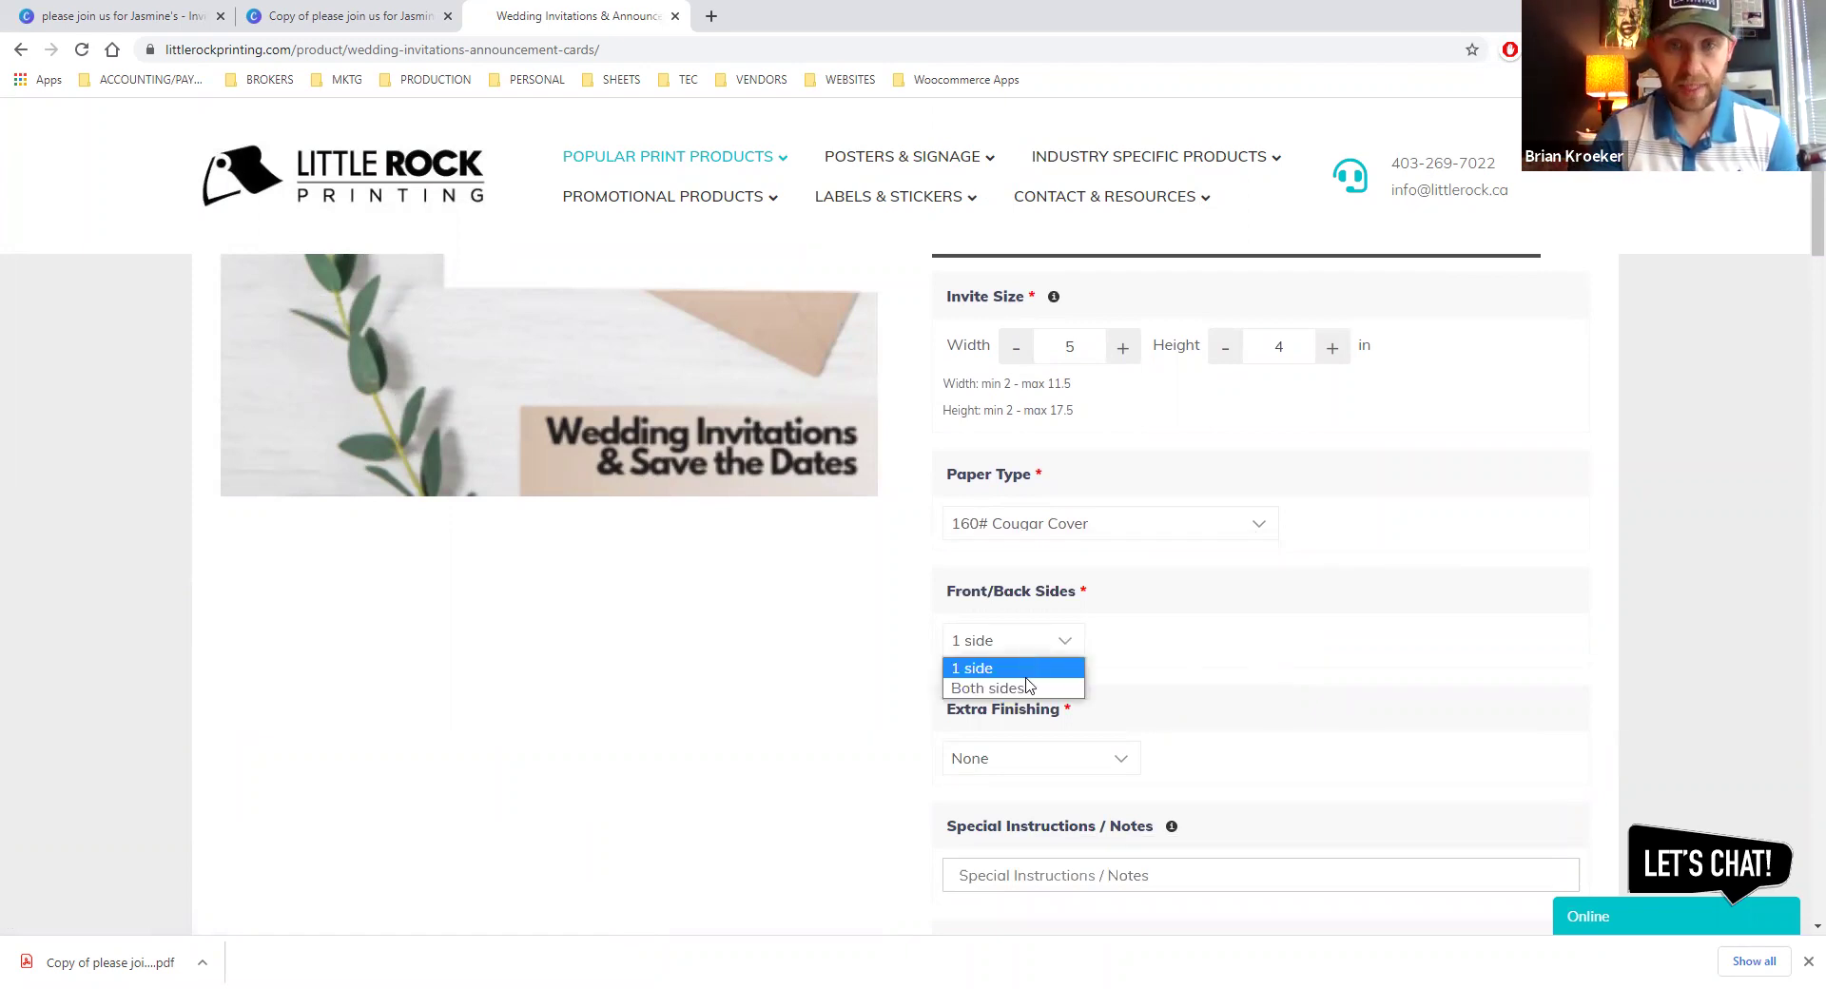
pyautogui.click(1051, 691)
pyautogui.scroll(-2, 1089, 718)
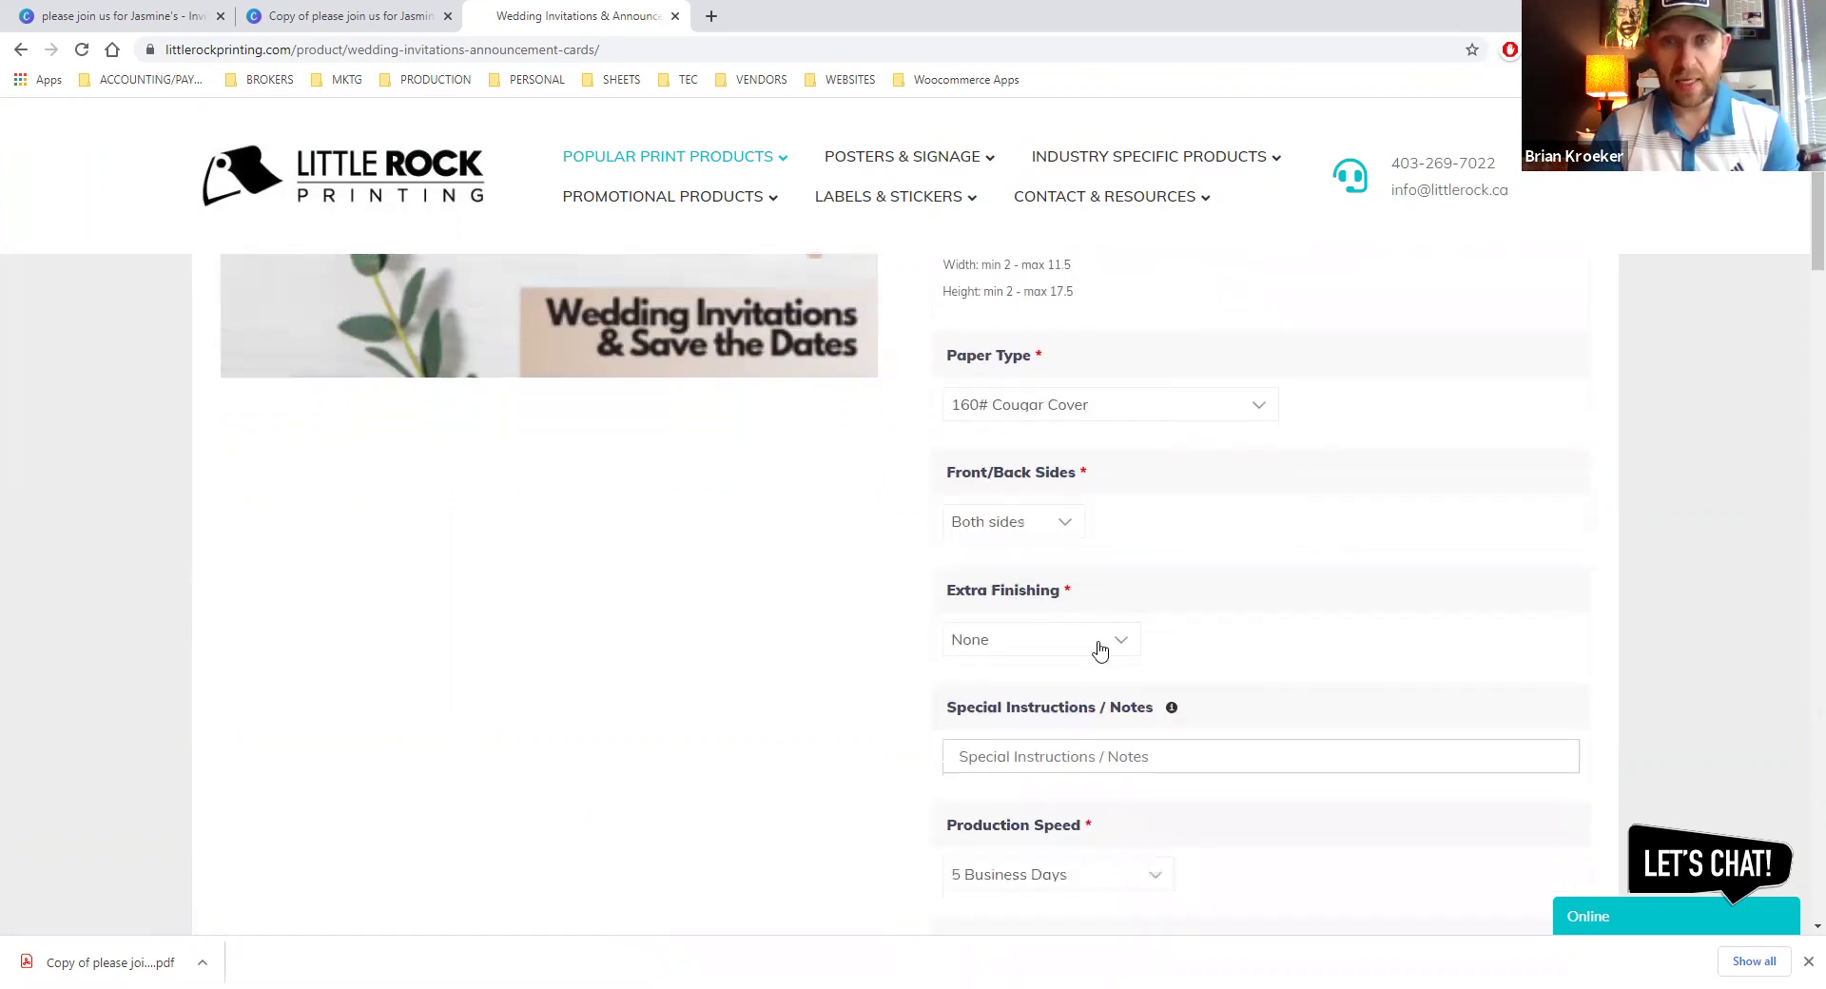
pyautogui.click(1100, 570)
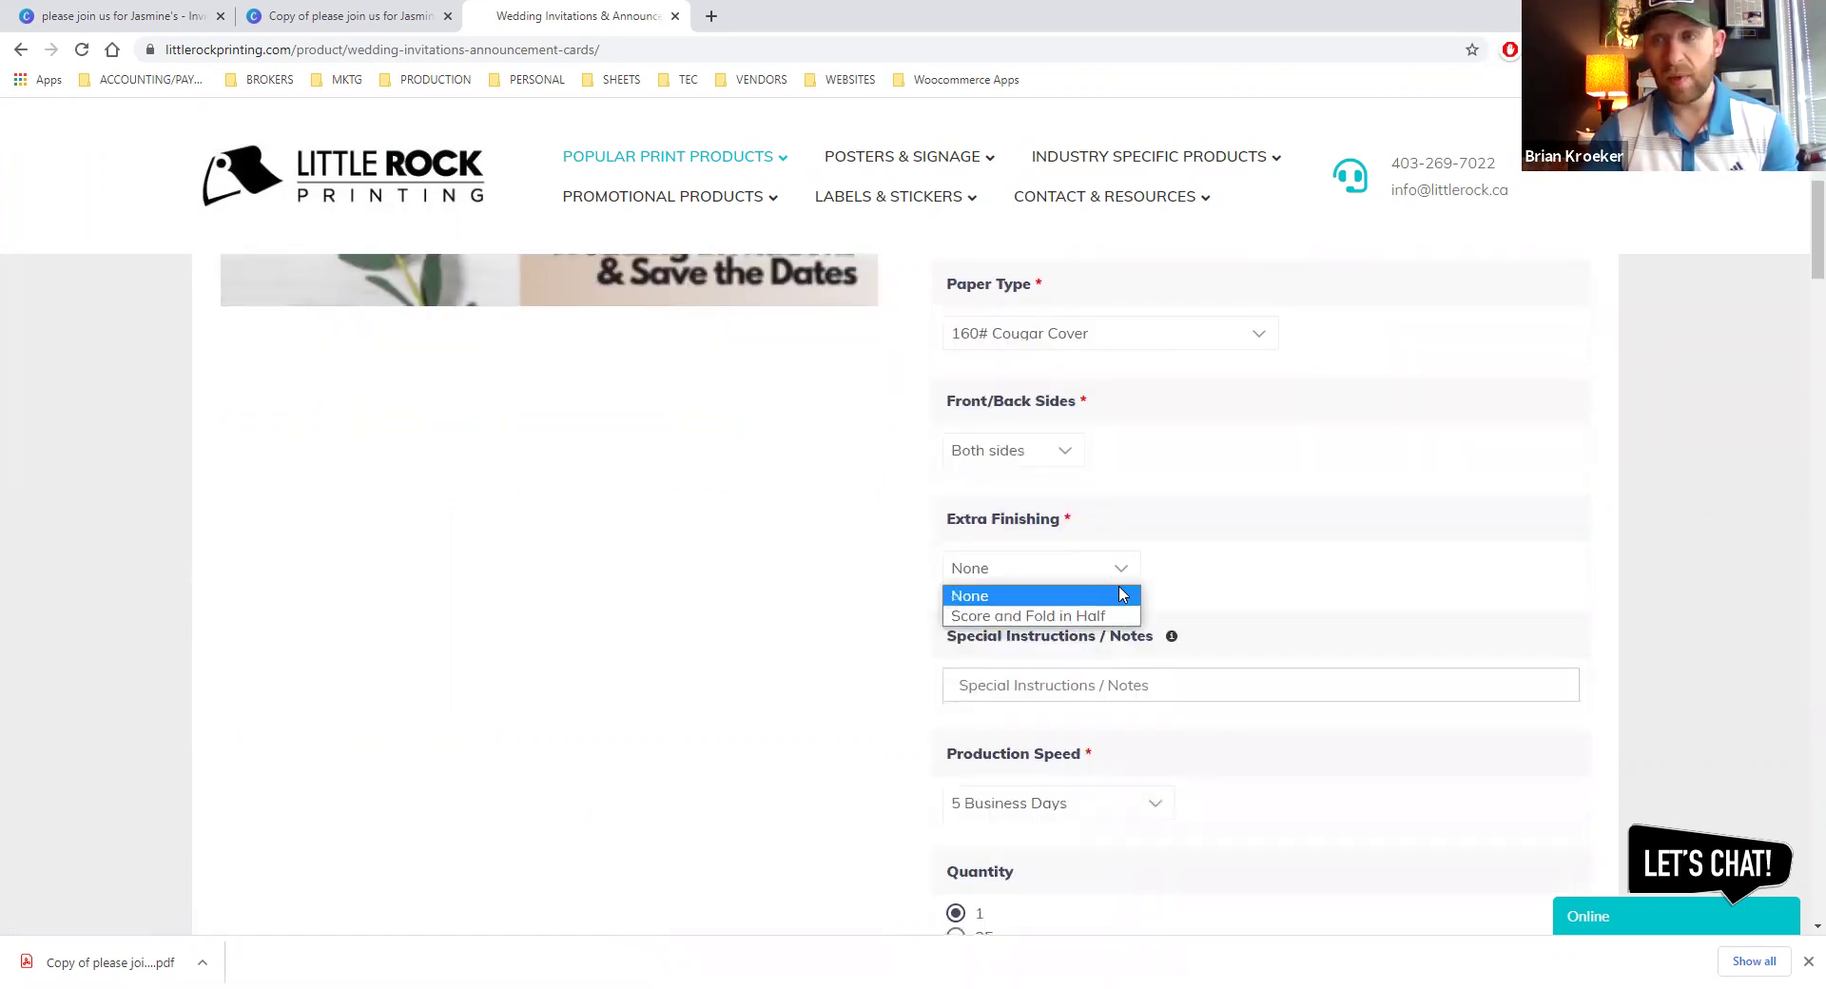
pyautogui.click(861, 656)
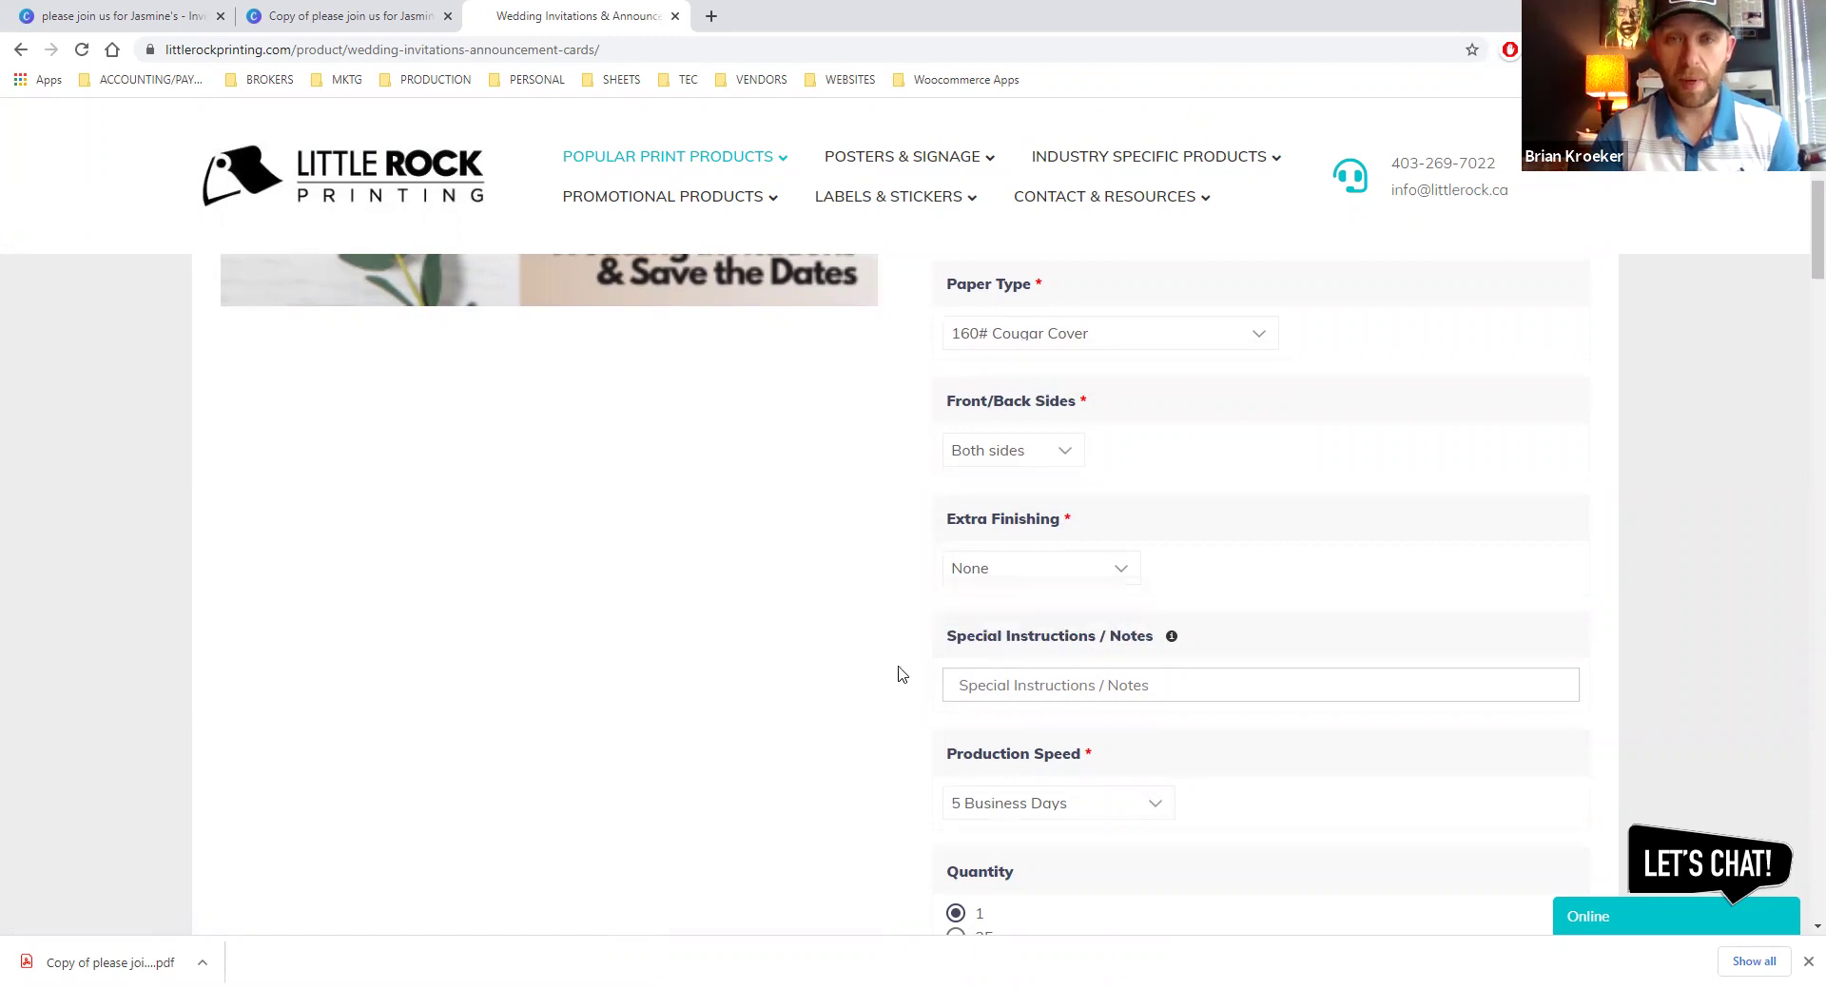
pyautogui.scroll(-2, 999, 729)
pyautogui.click(1065, 631)
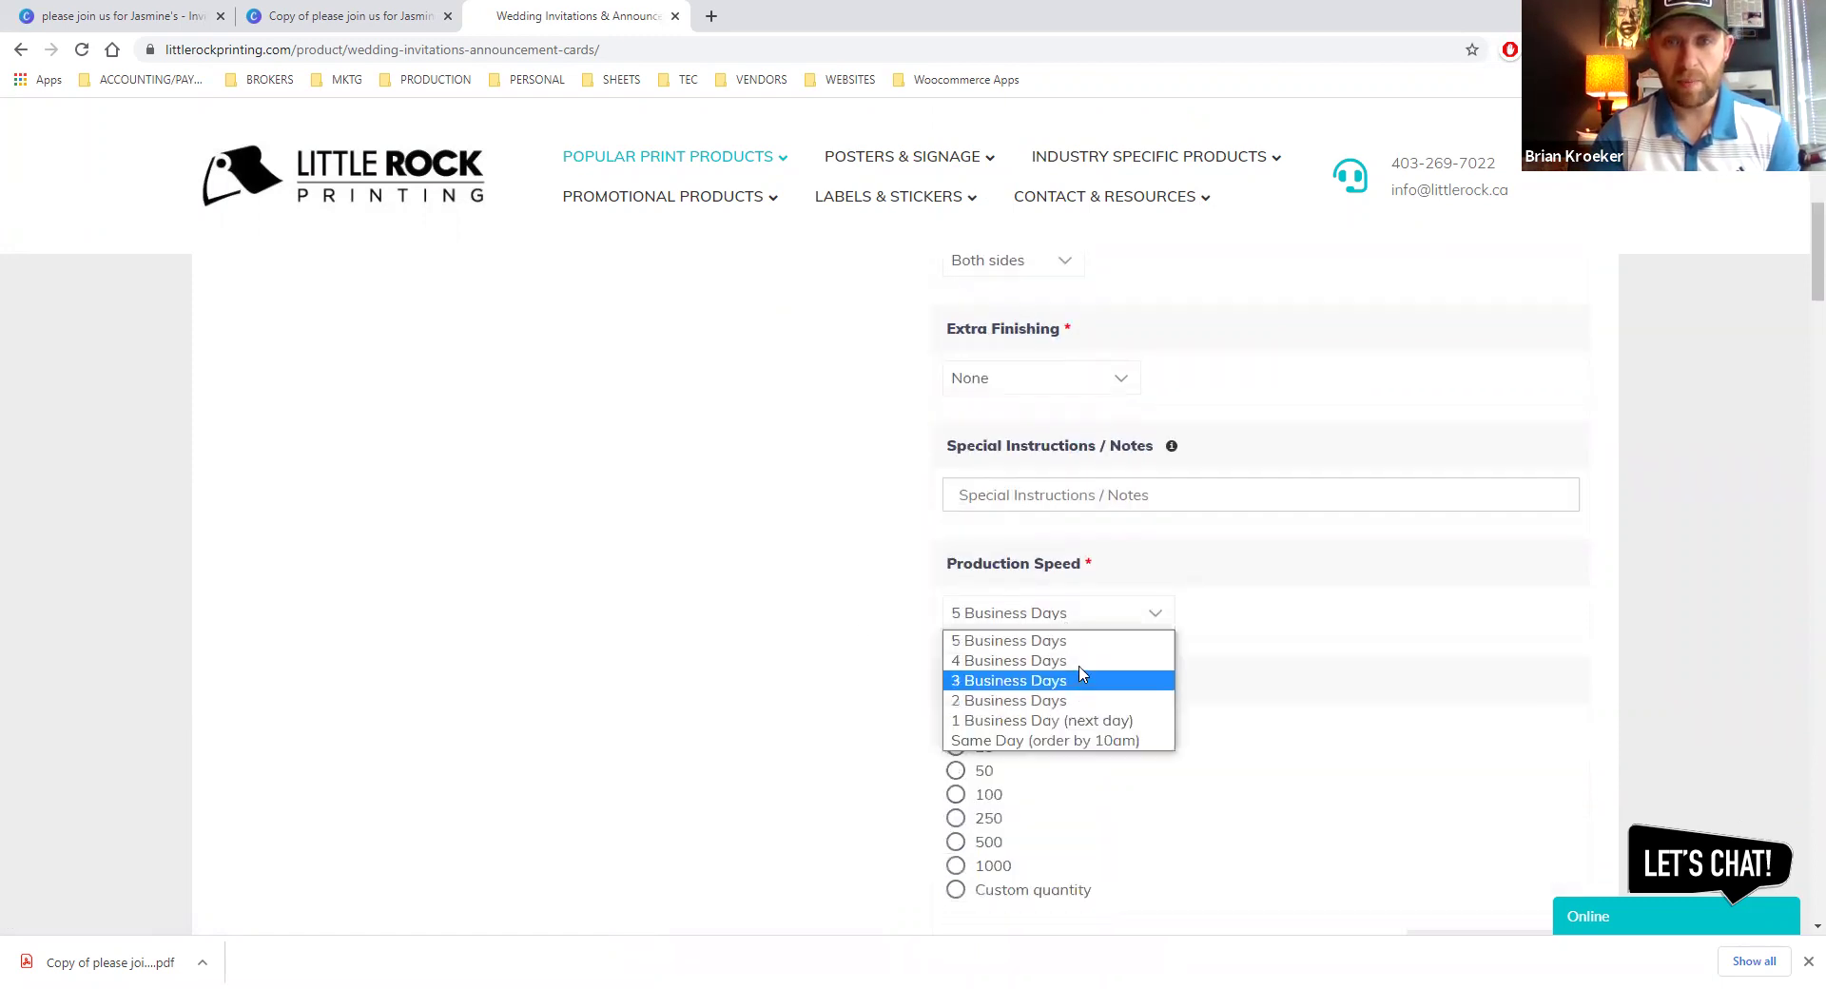
pyautogui.click(1081, 653)
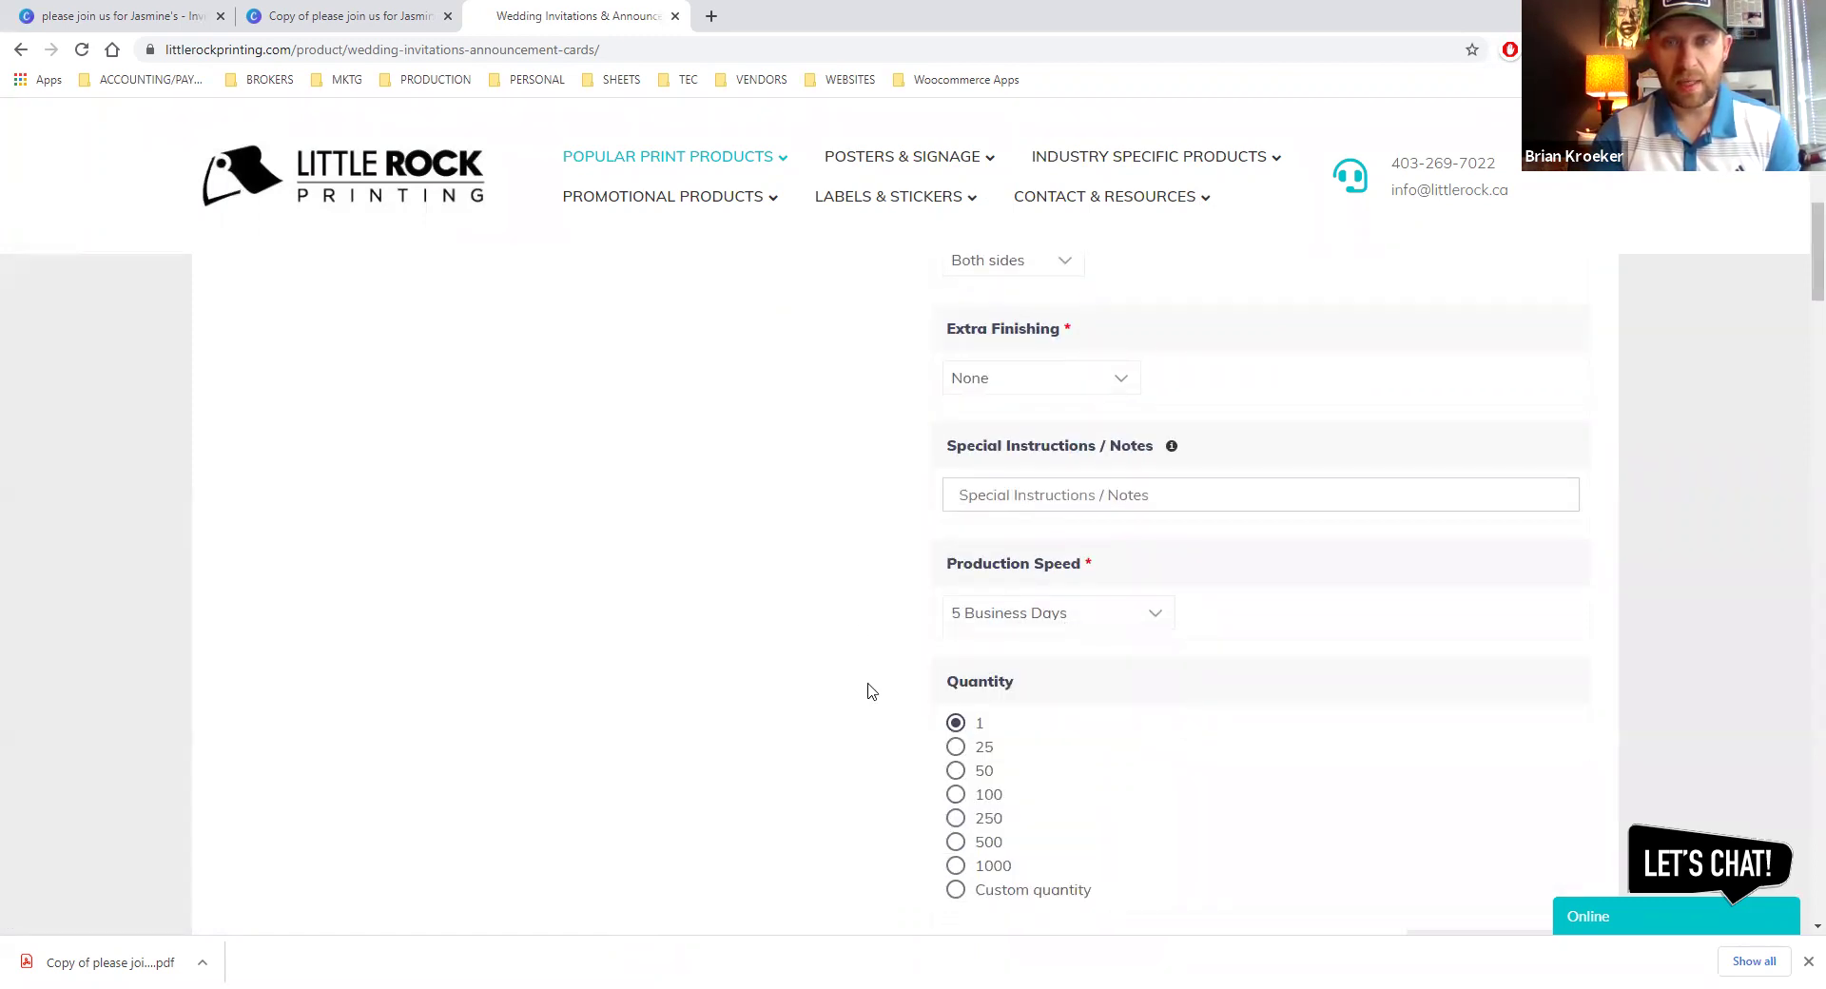
pyautogui.scroll(-2, 894, 685)
# Select a quantity of 50, then try a custom quantity of 55
pyautogui.click(956, 580)
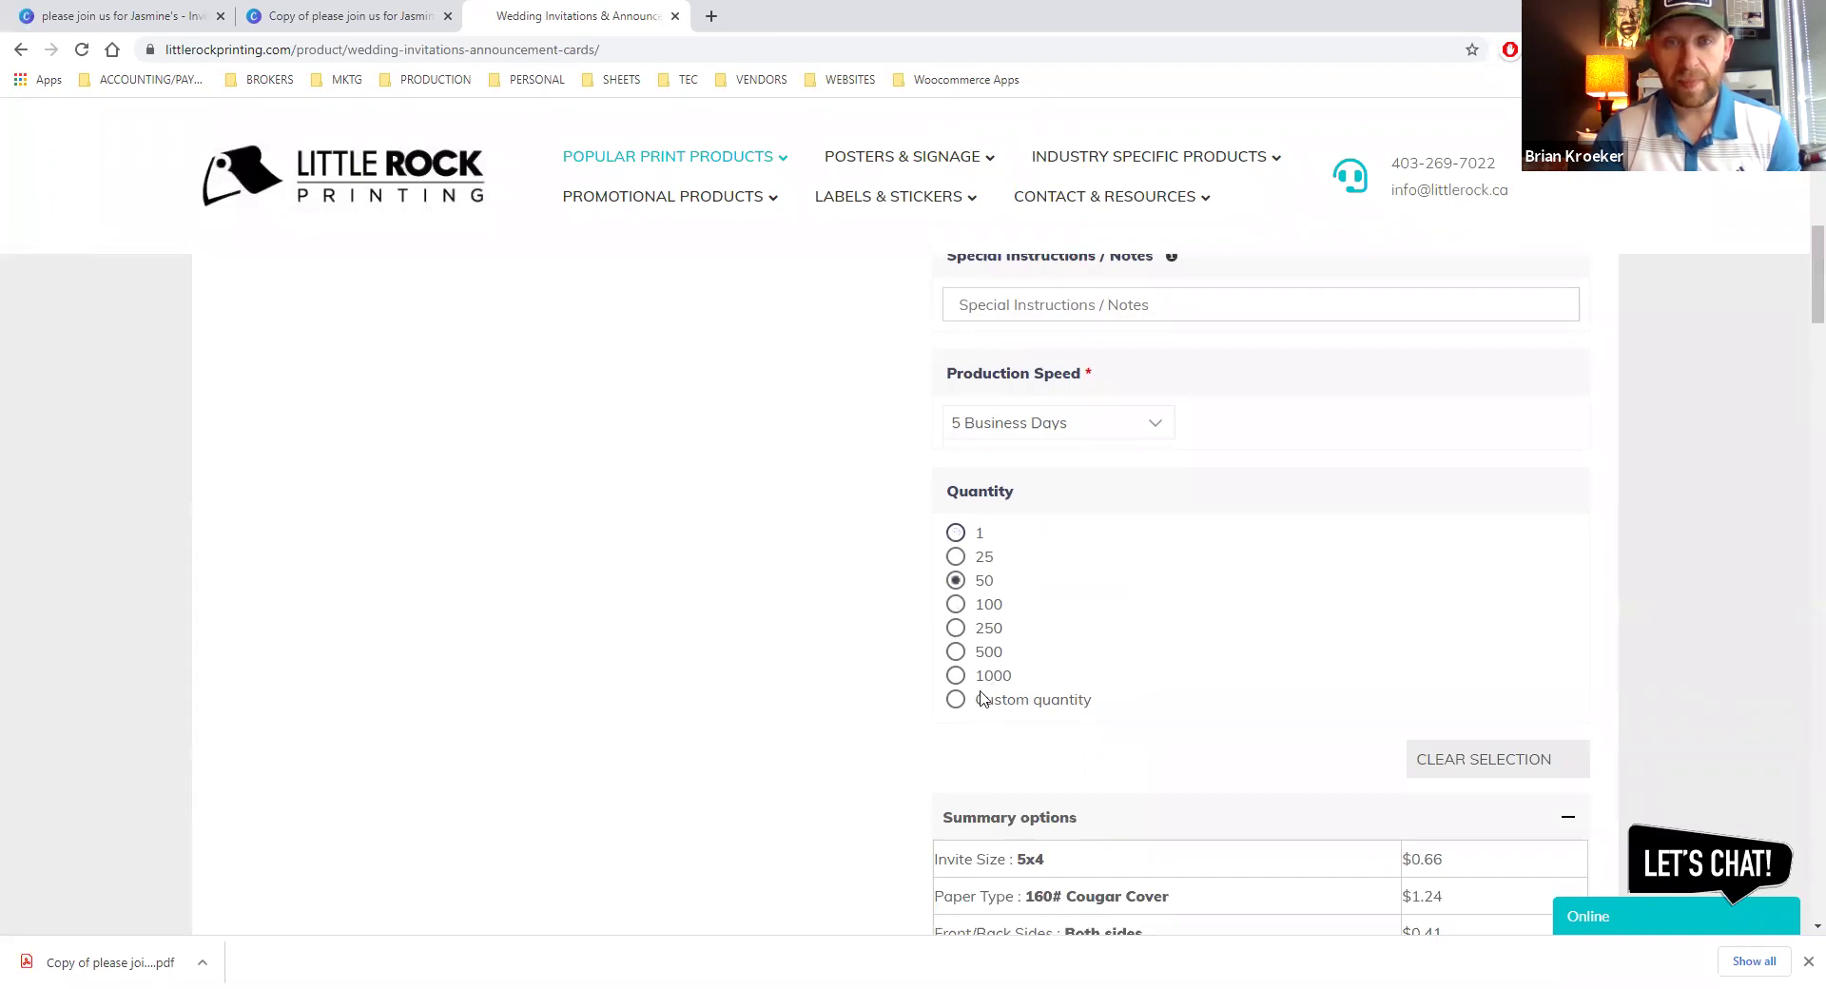
pyautogui.click(956, 703)
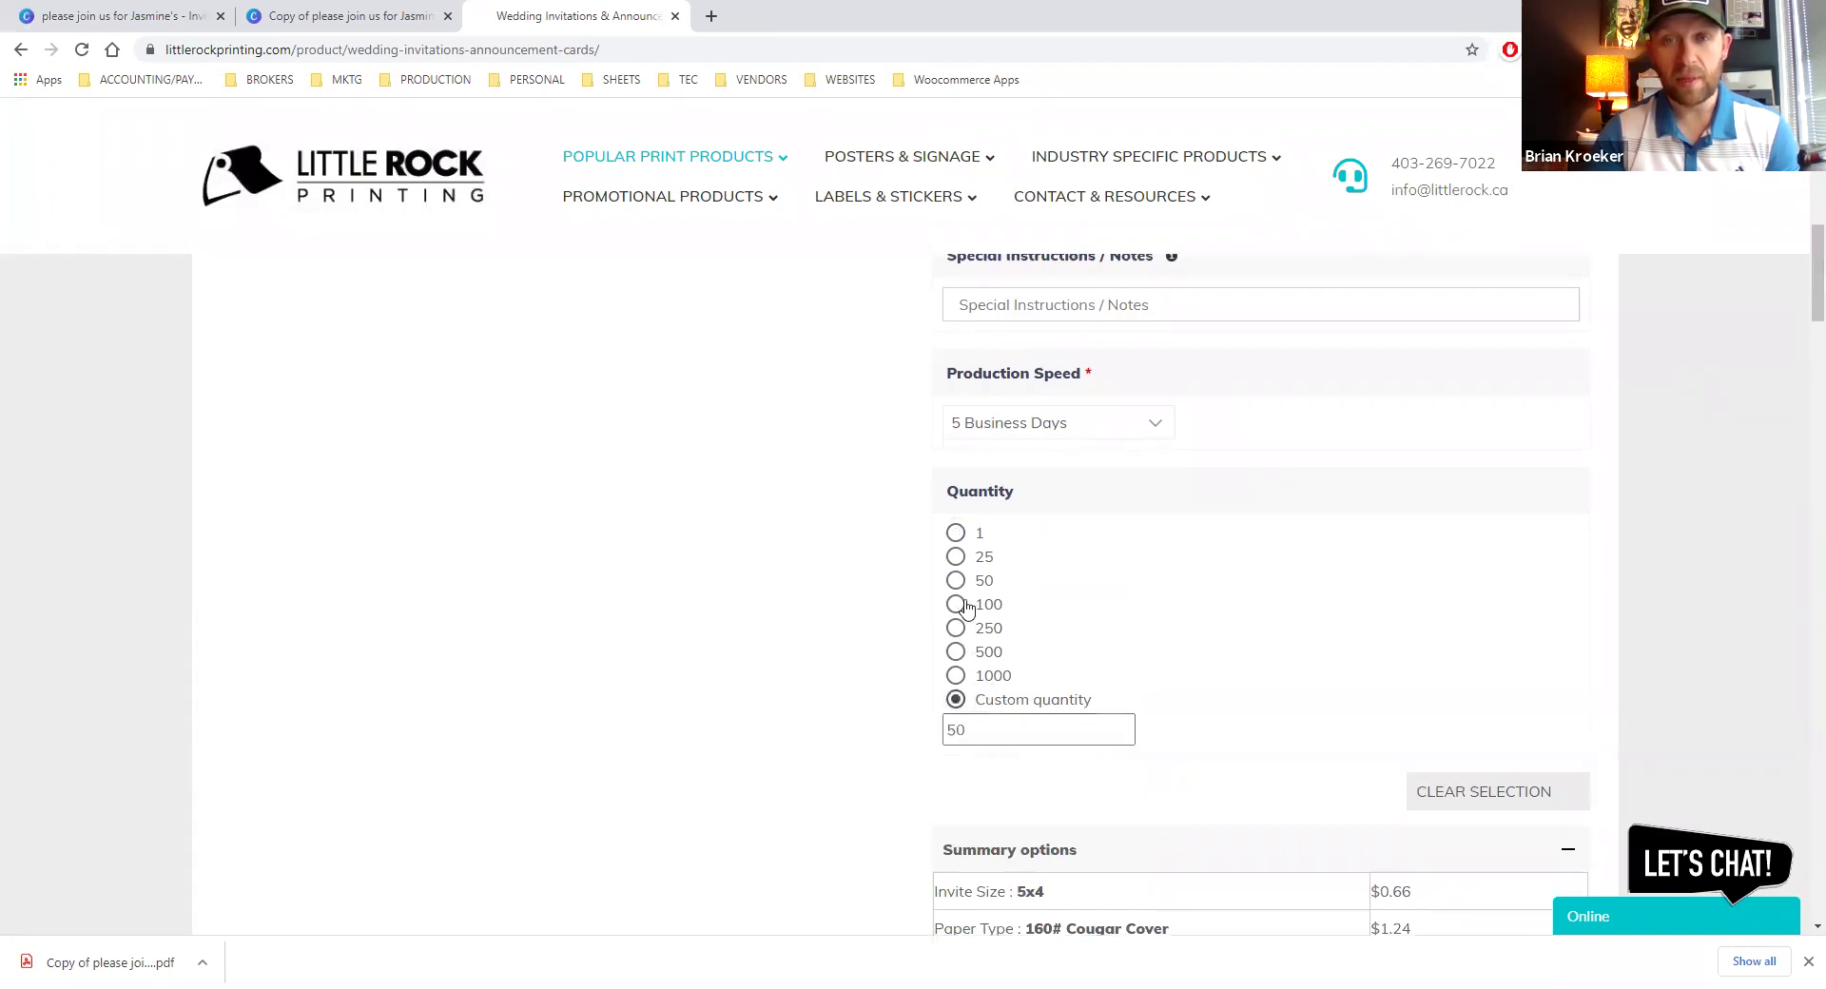
pyautogui.moveTo(985, 728); pyautogui.dragTo(932, 739)
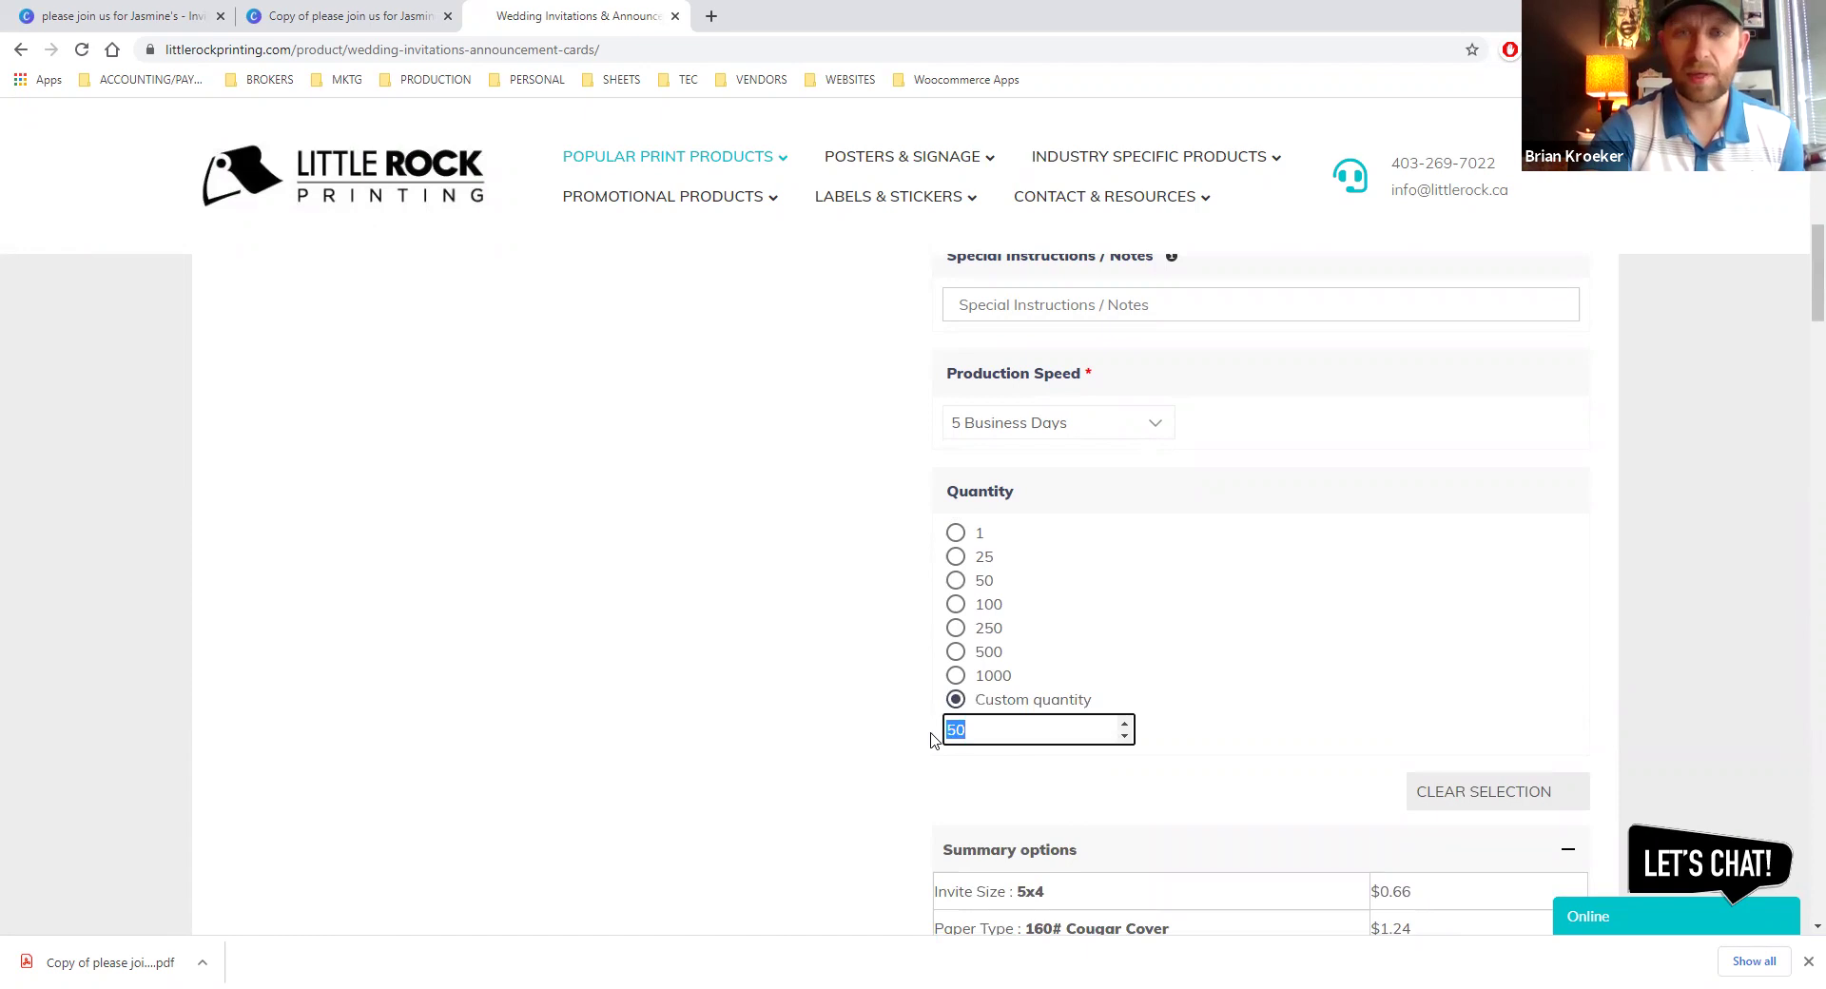
pyautogui.write('55')
pyautogui.click(888, 749)
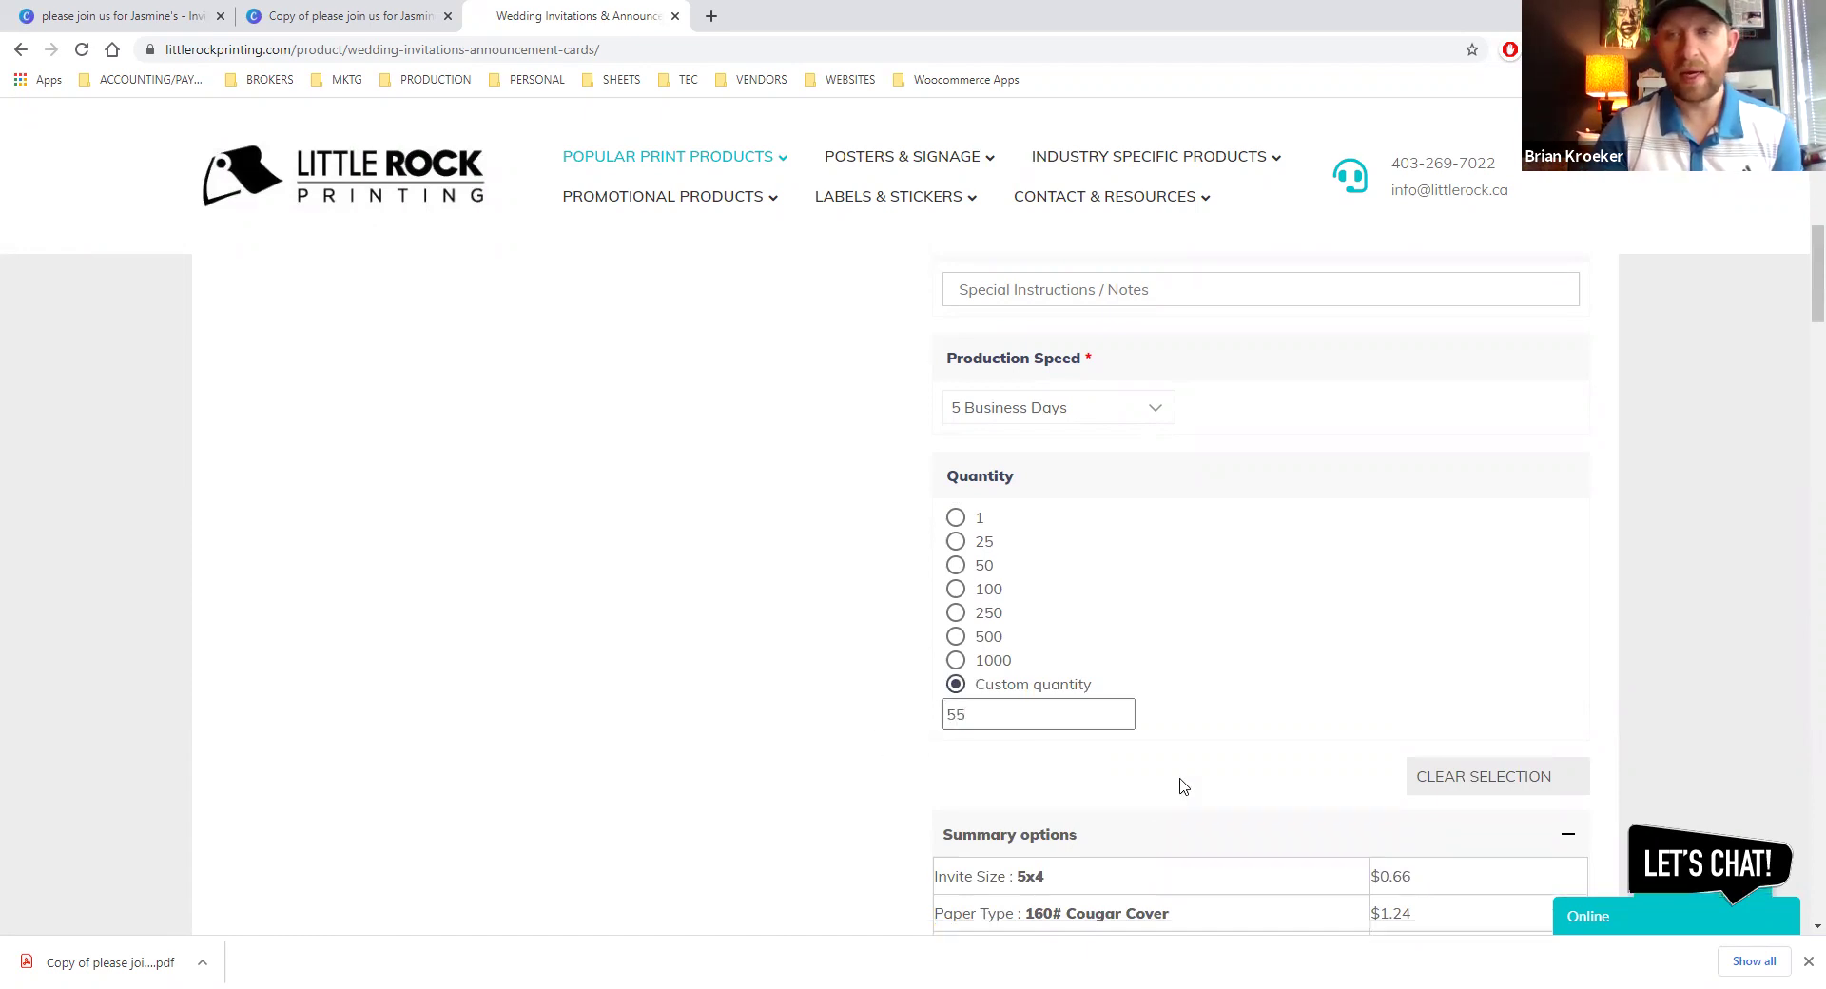
pyautogui.scroll(-5, 1227, 770)
pyautogui.scroll(4, 1045, 647)
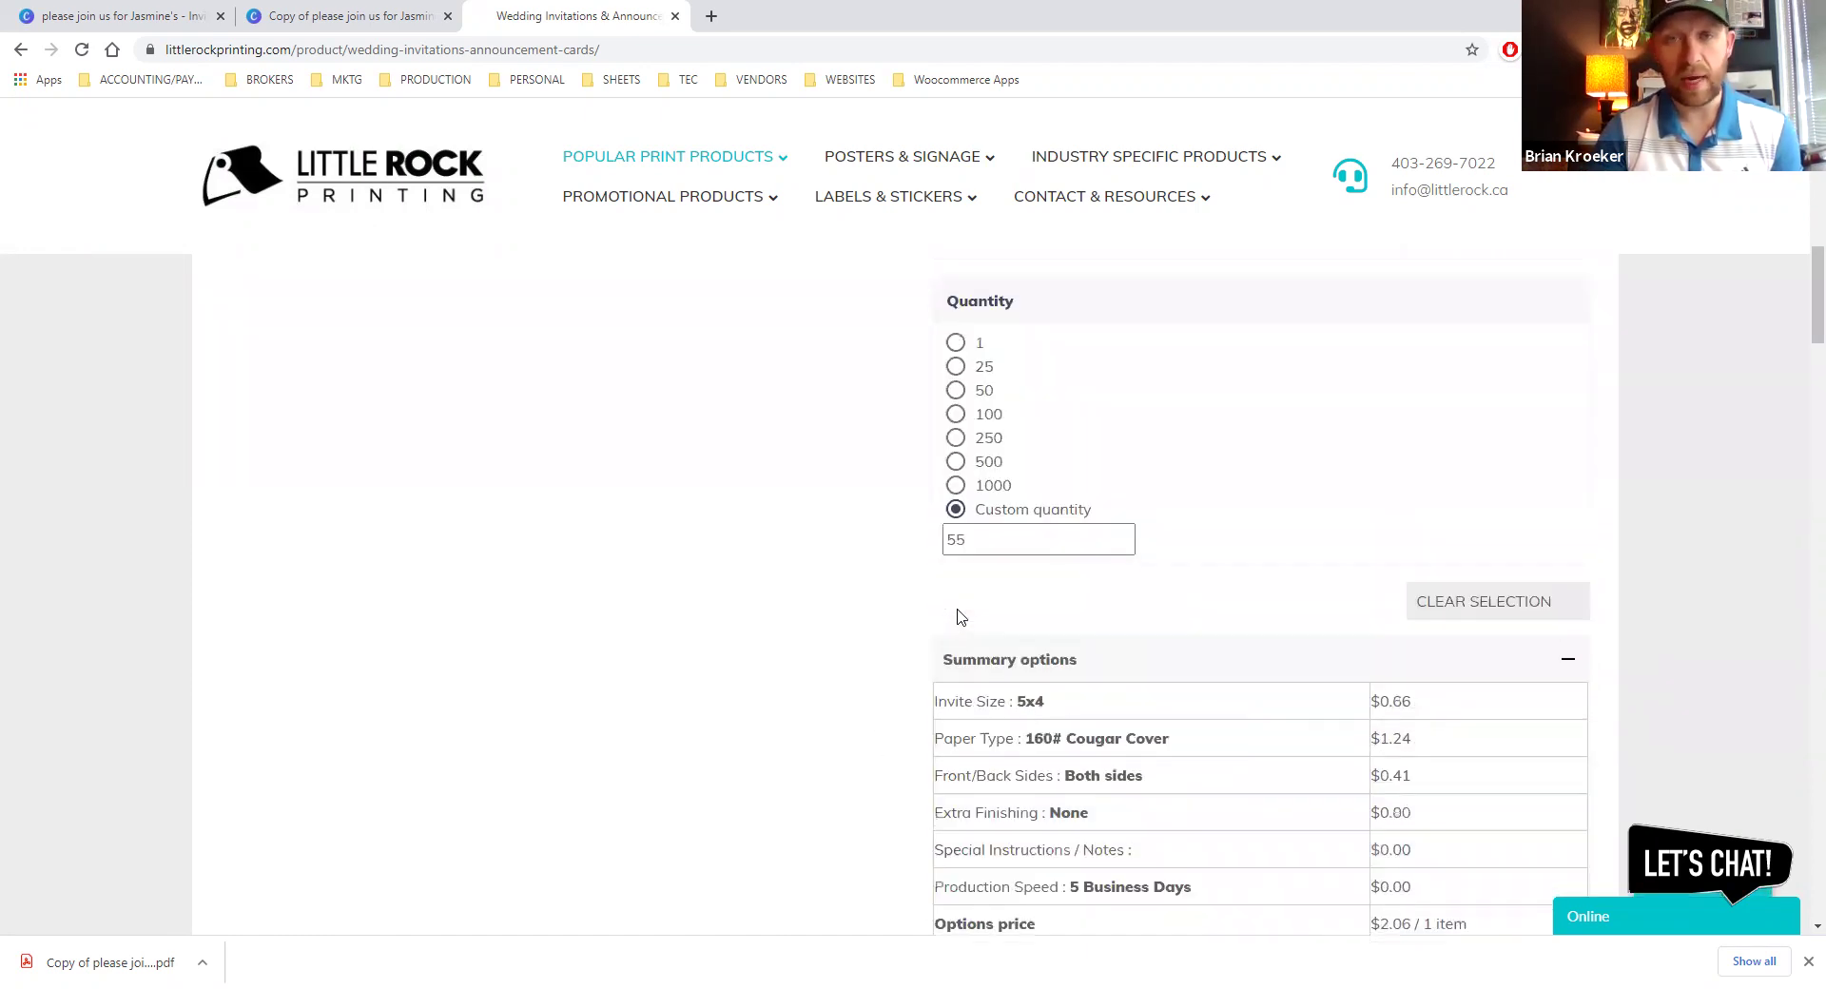
# Set the card quantity back to the standard 50
pyautogui.click(956, 486)
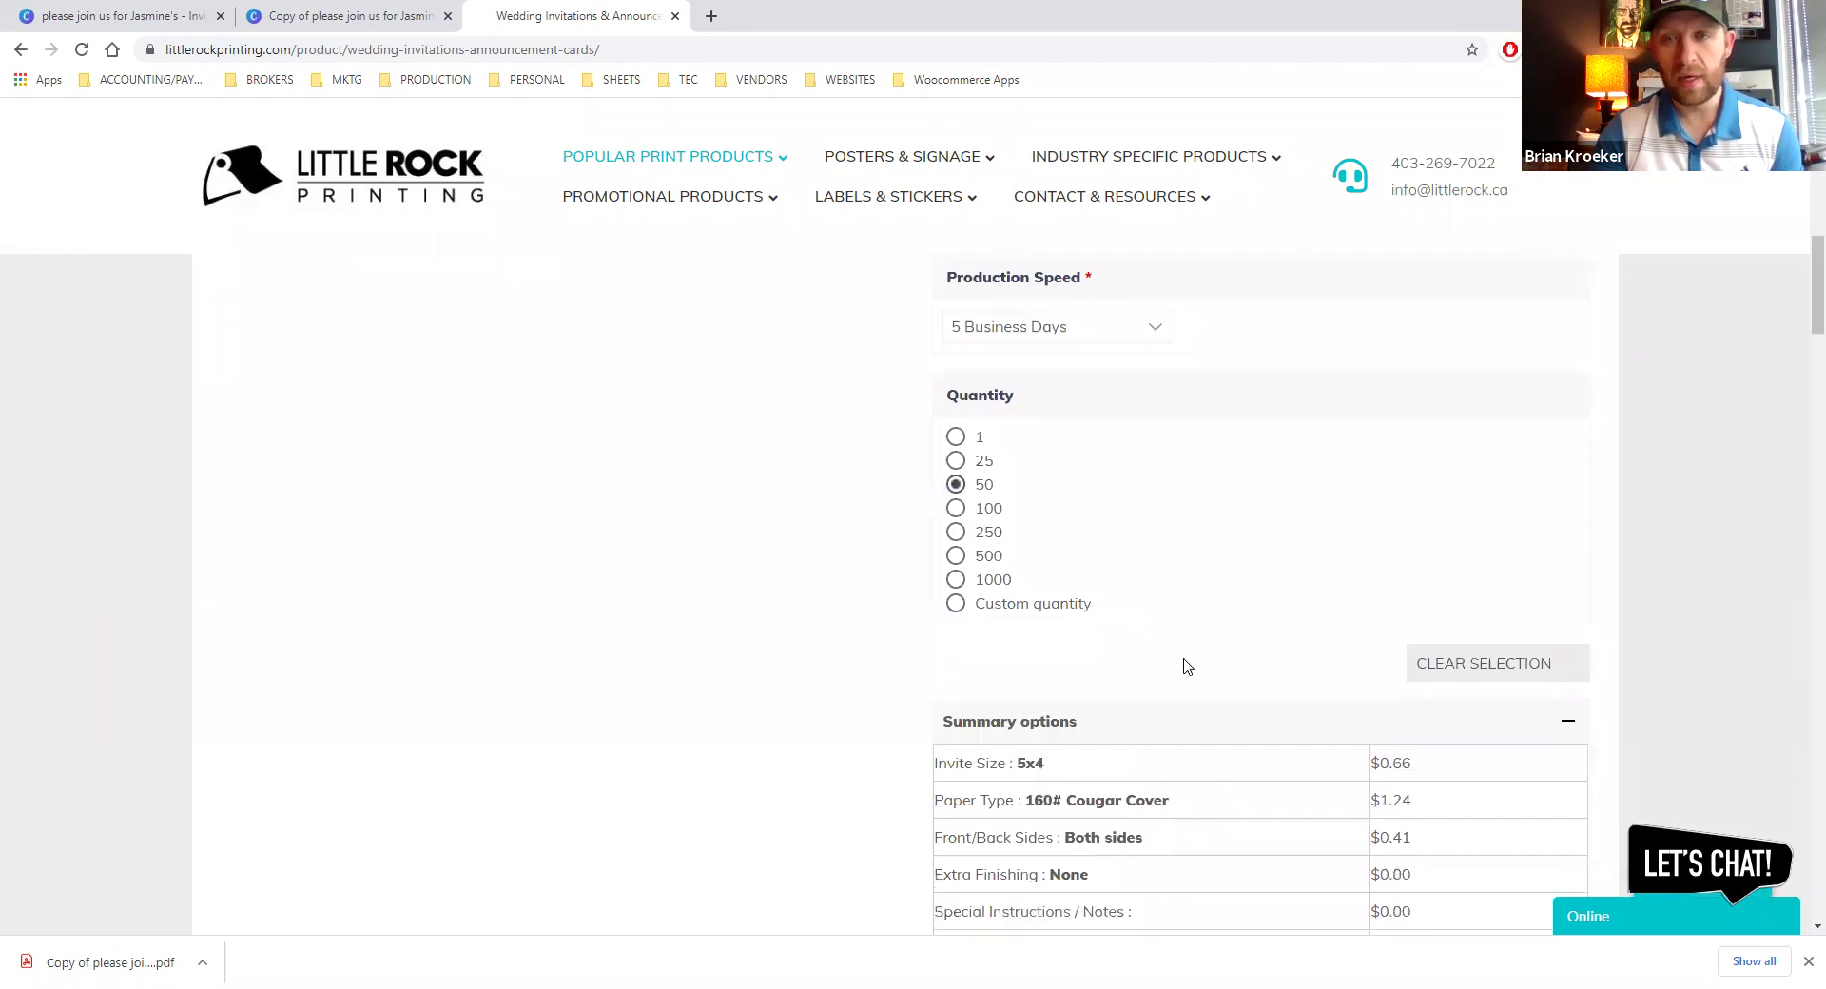
pyautogui.scroll(-5, 1182, 665)
pyautogui.scroll(1, 1384, 499)
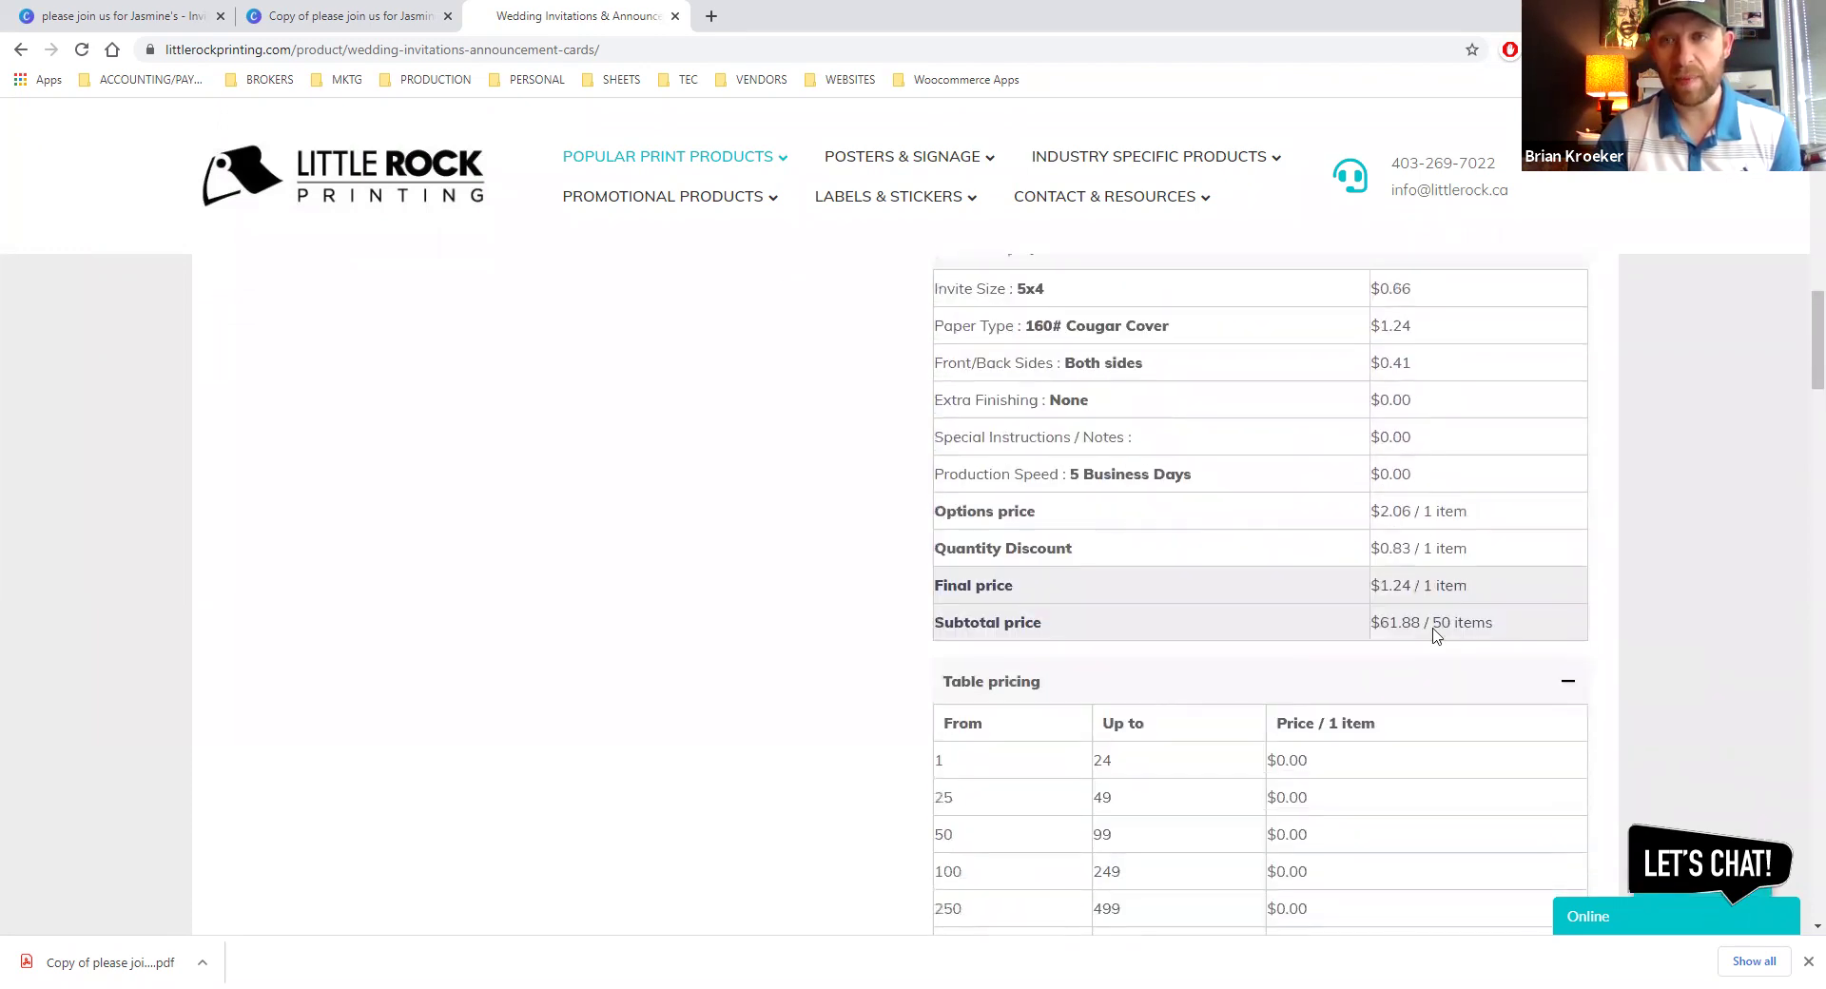
# Upload the exported invitation PDF from the Downloads folder as the order's print file
pyautogui.scroll(-1, 1336, 741)
pyautogui.scroll(-3, 1303, 734)
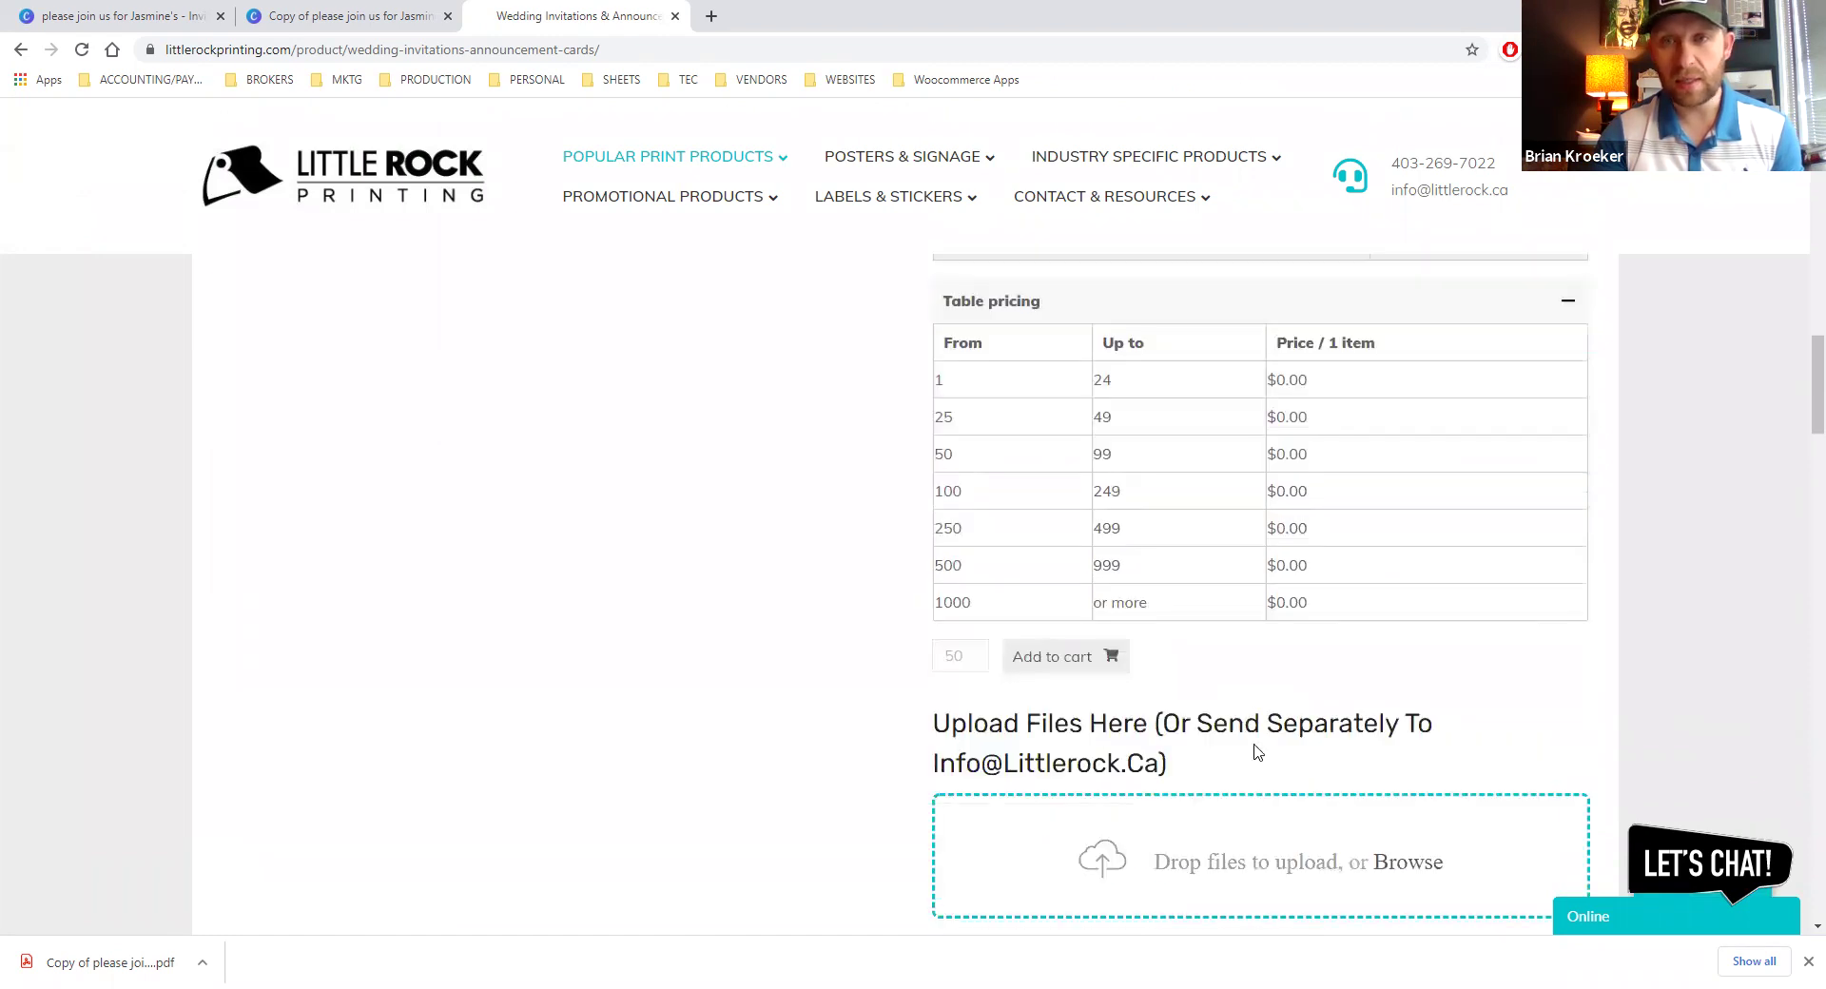
pyautogui.scroll(-8, 1248, 760)
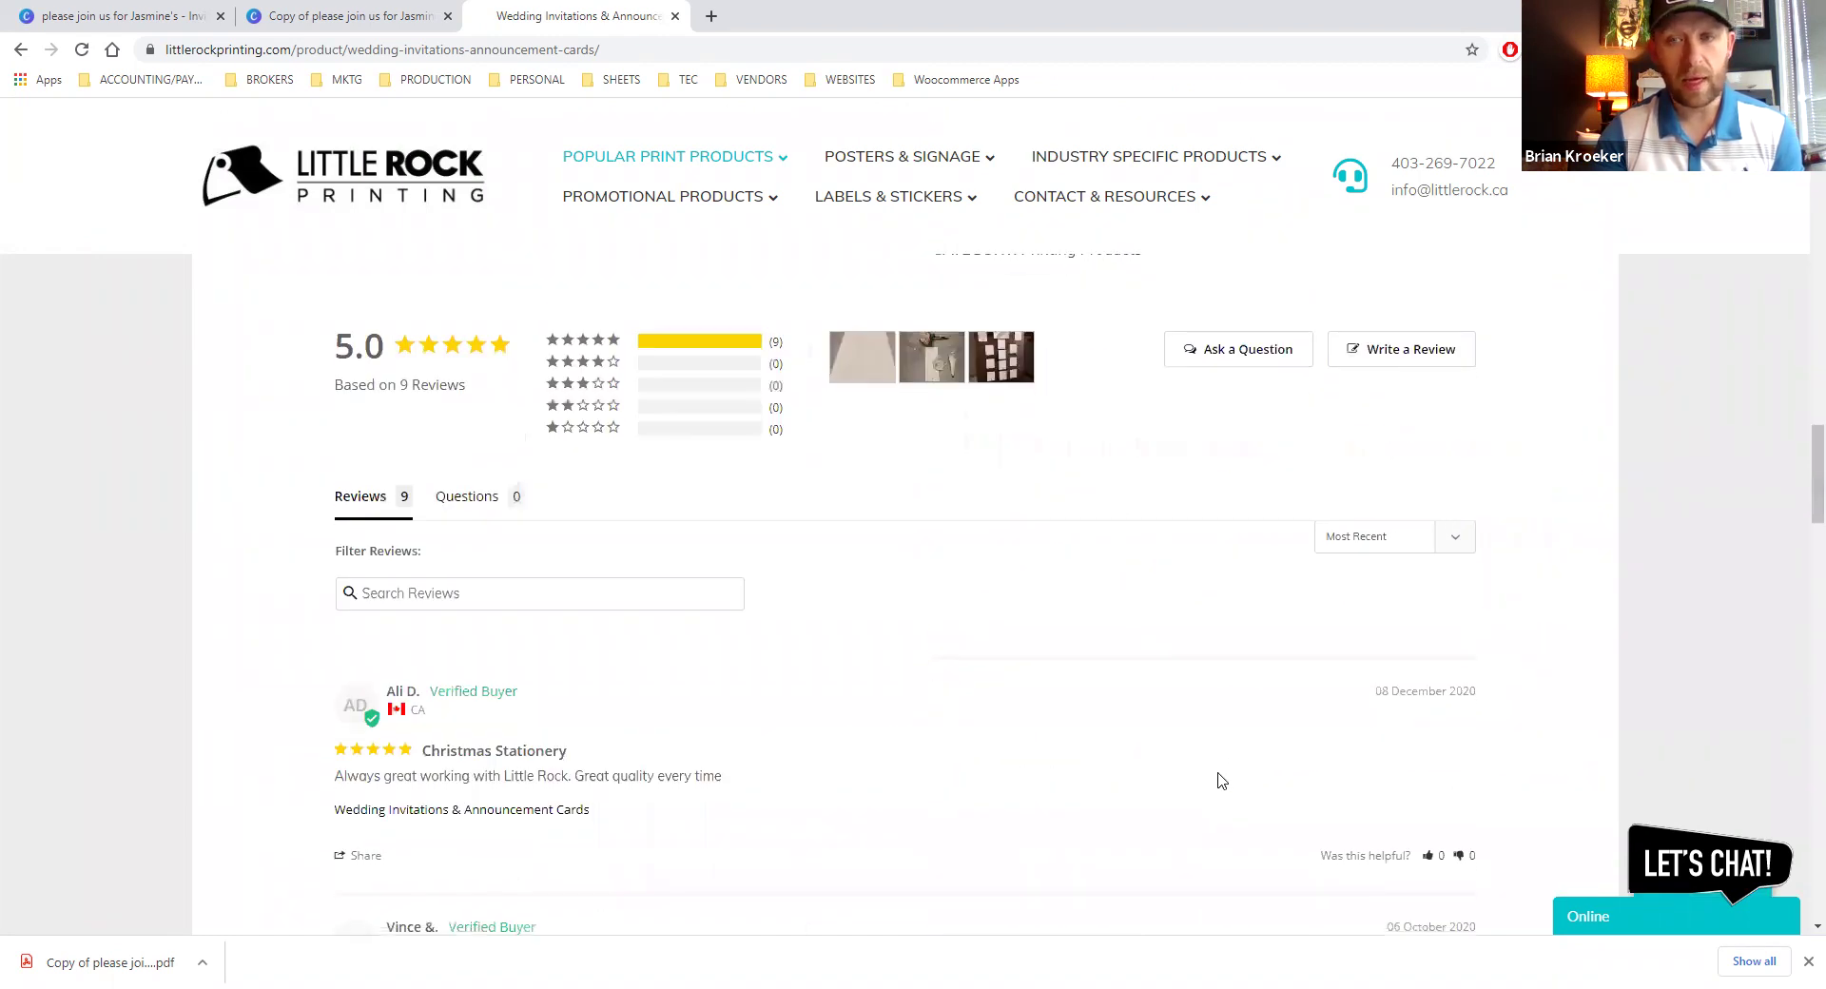
pyautogui.scroll(-5, 1223, 781)
pyautogui.scroll(-7, 1223, 785)
pyautogui.scroll(-5, 1223, 786)
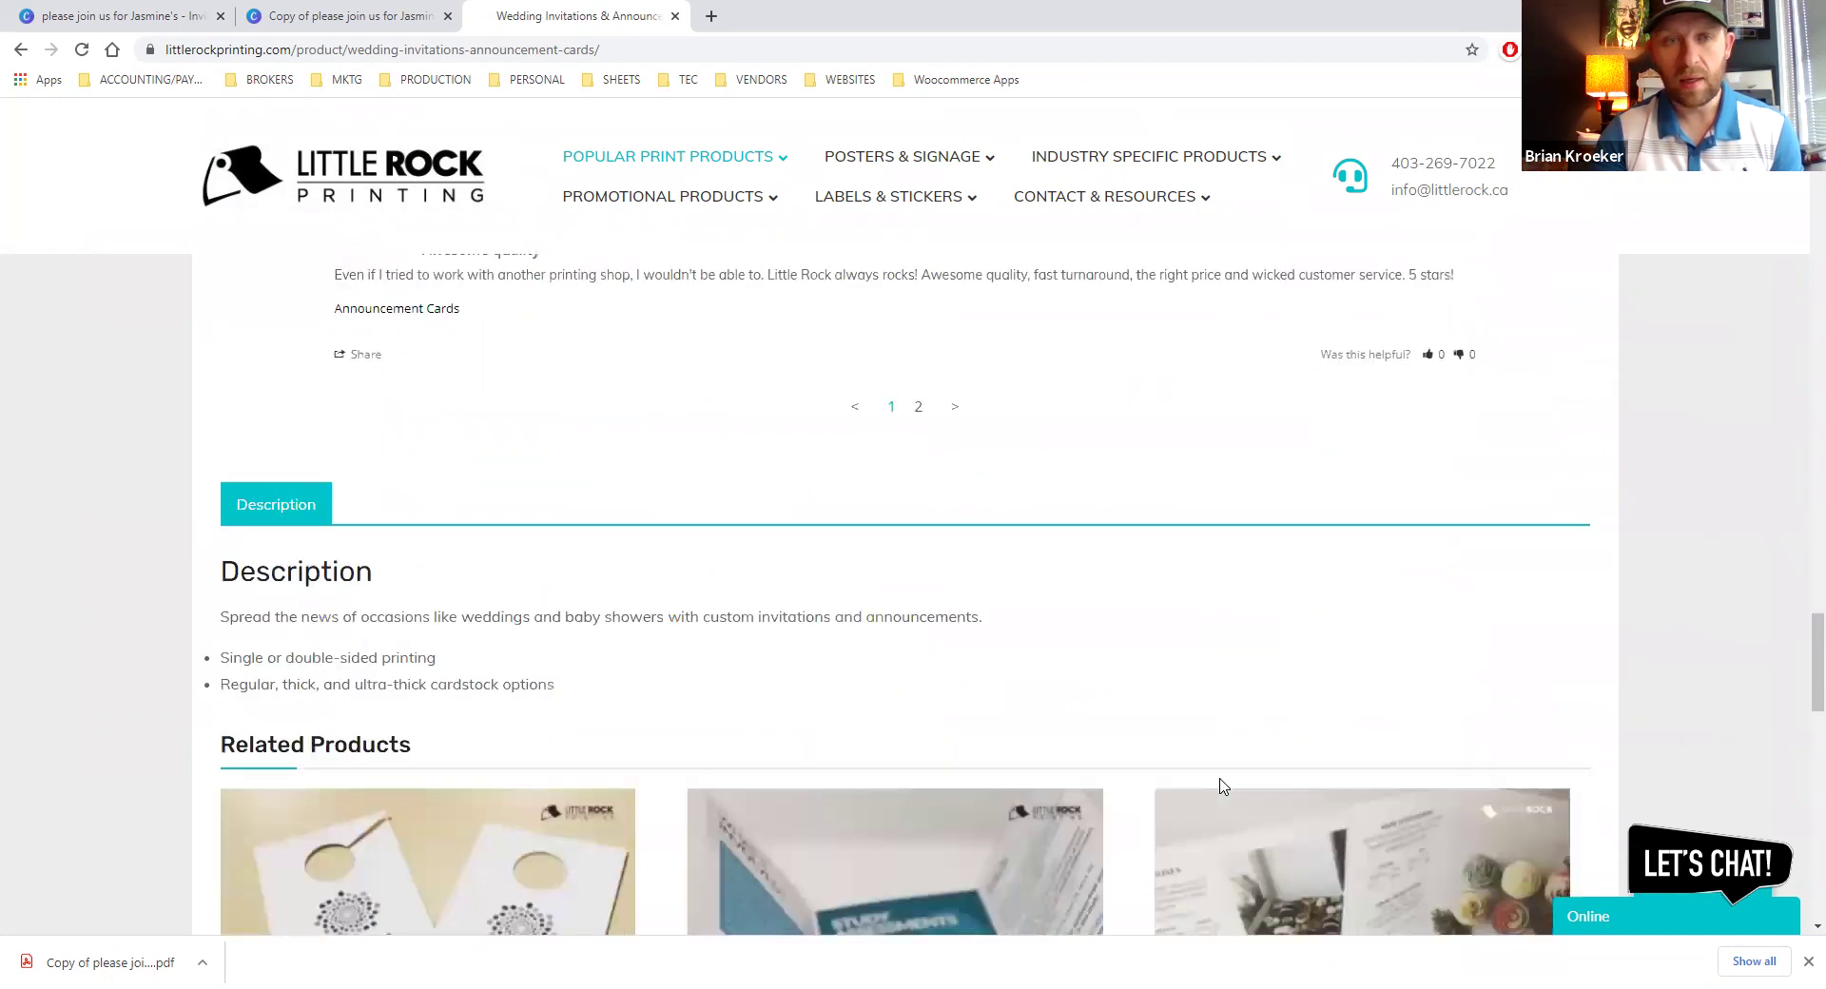
pyautogui.scroll(20, 1223, 785)
pyautogui.scroll(-3, 1223, 787)
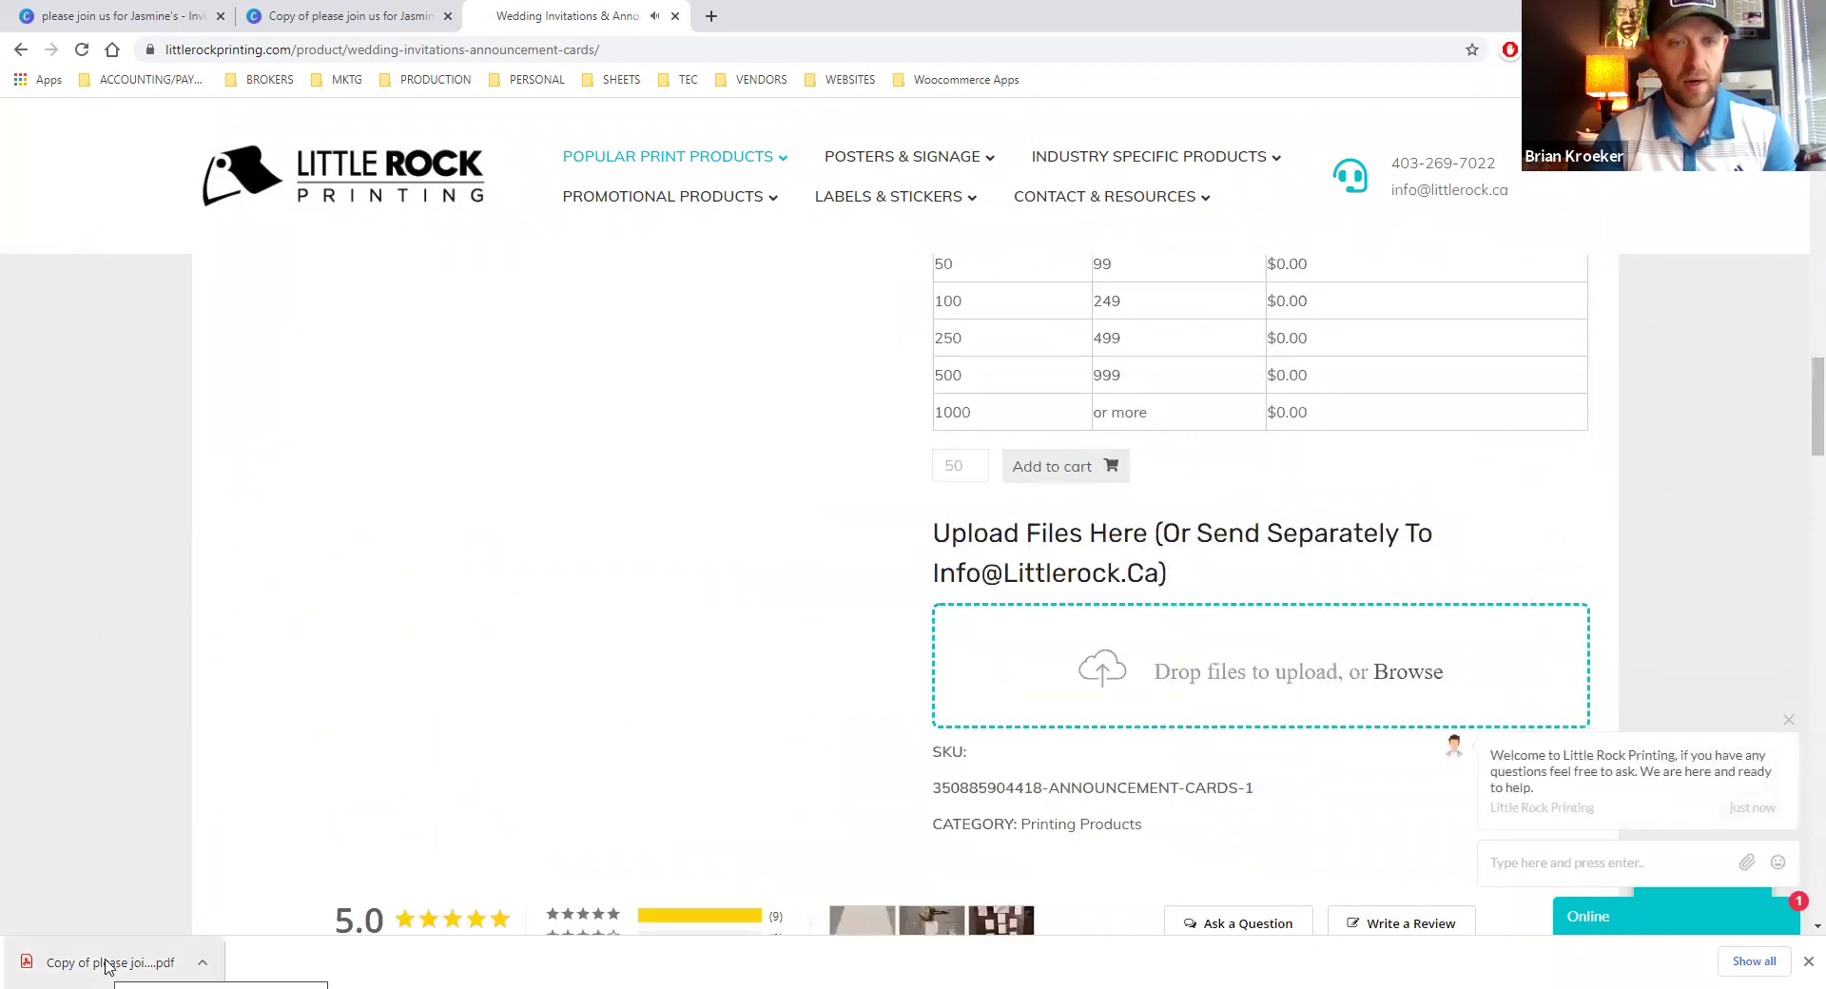
pyautogui.click(1412, 673)
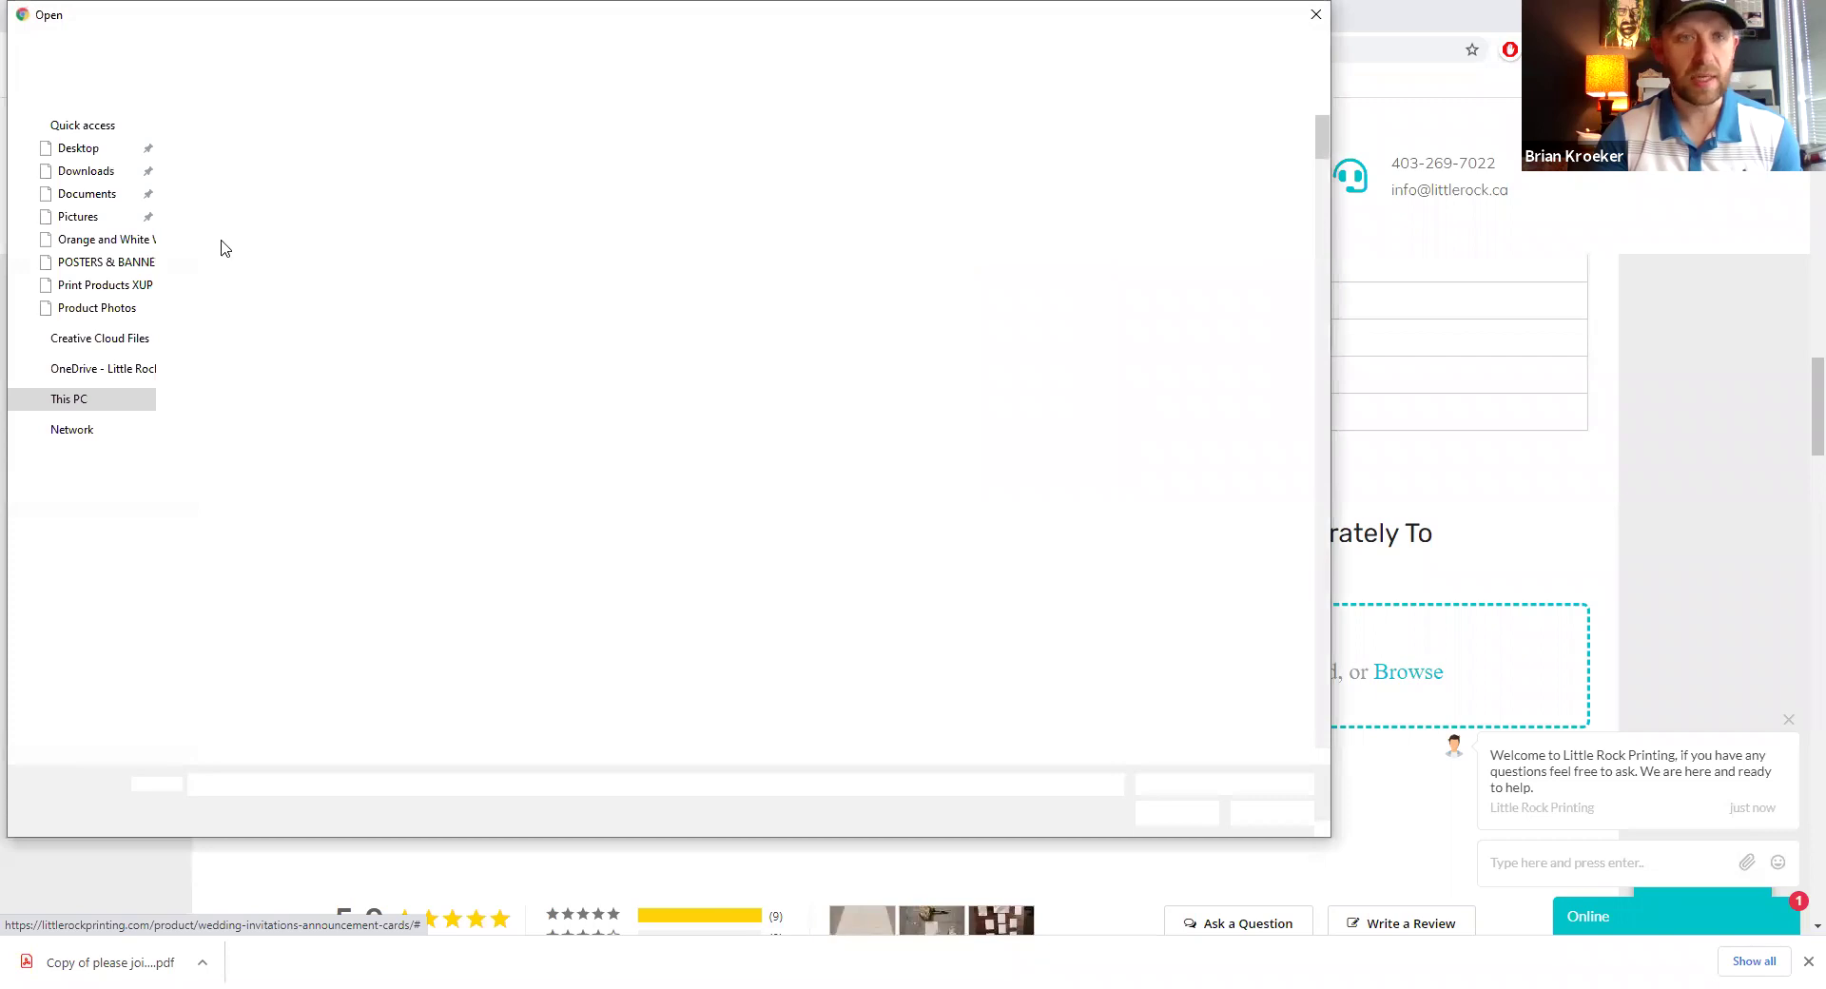
pyautogui.click(100, 174)
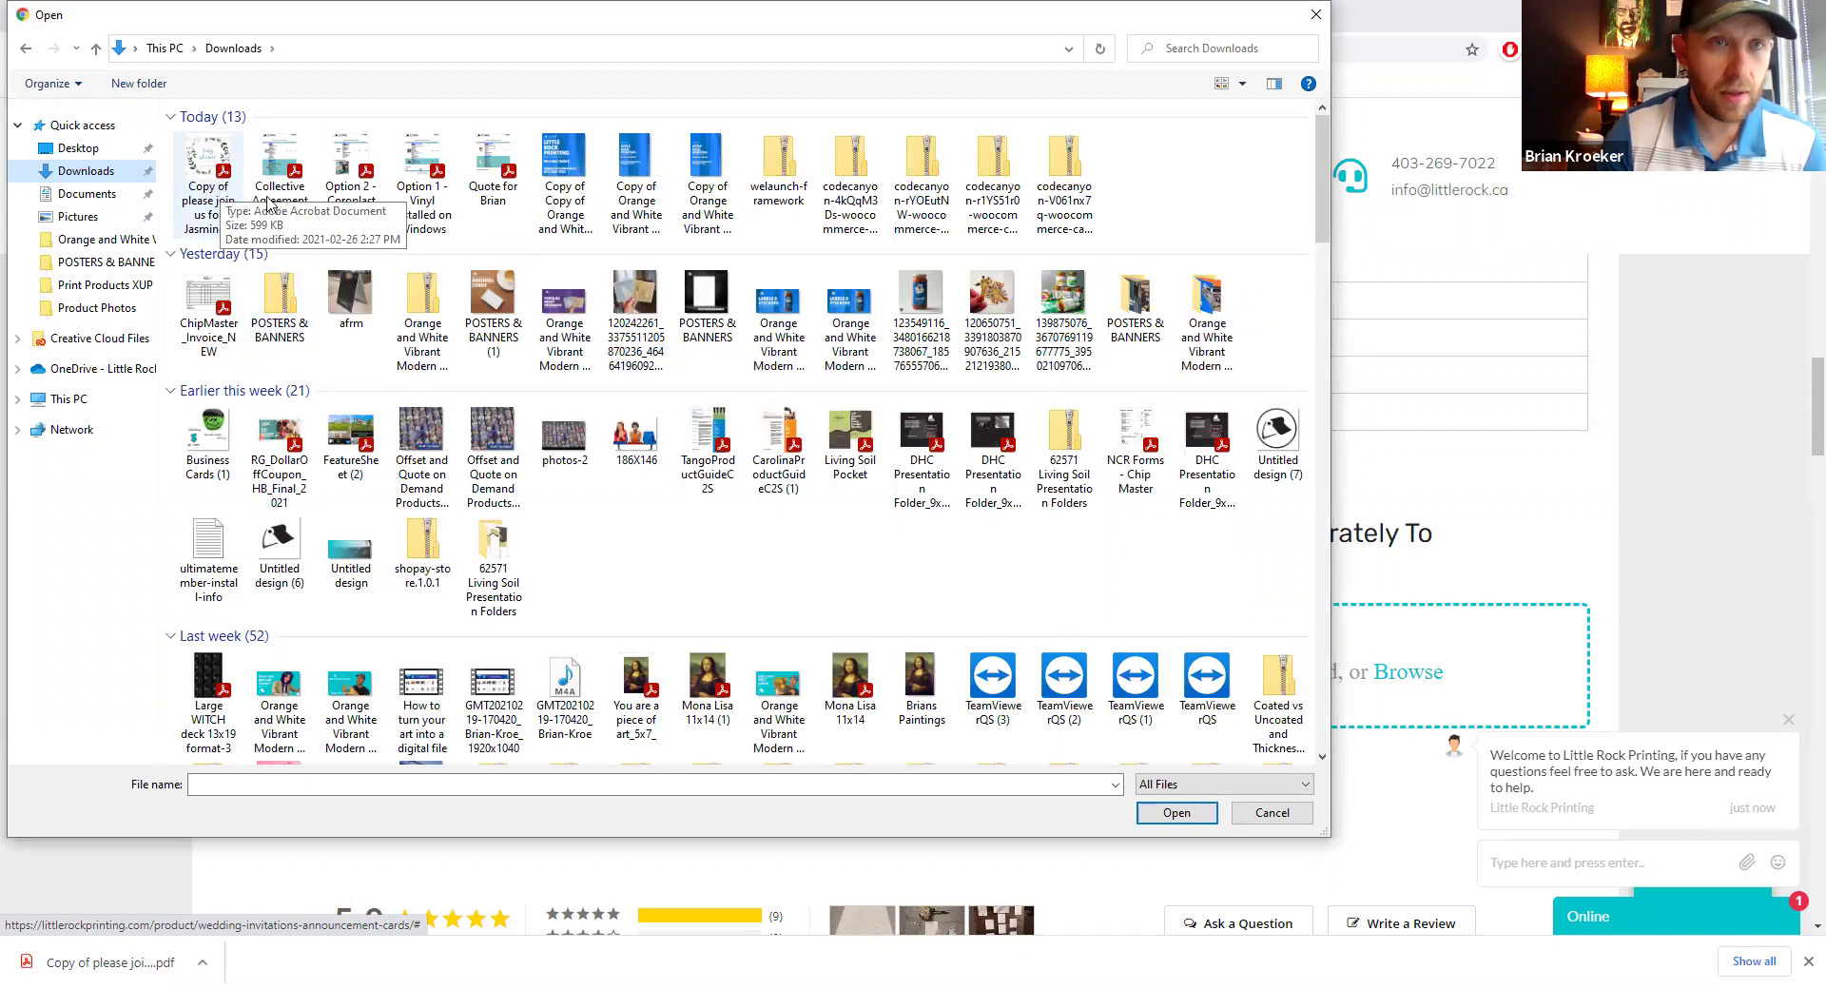
pyautogui.click(220, 190)
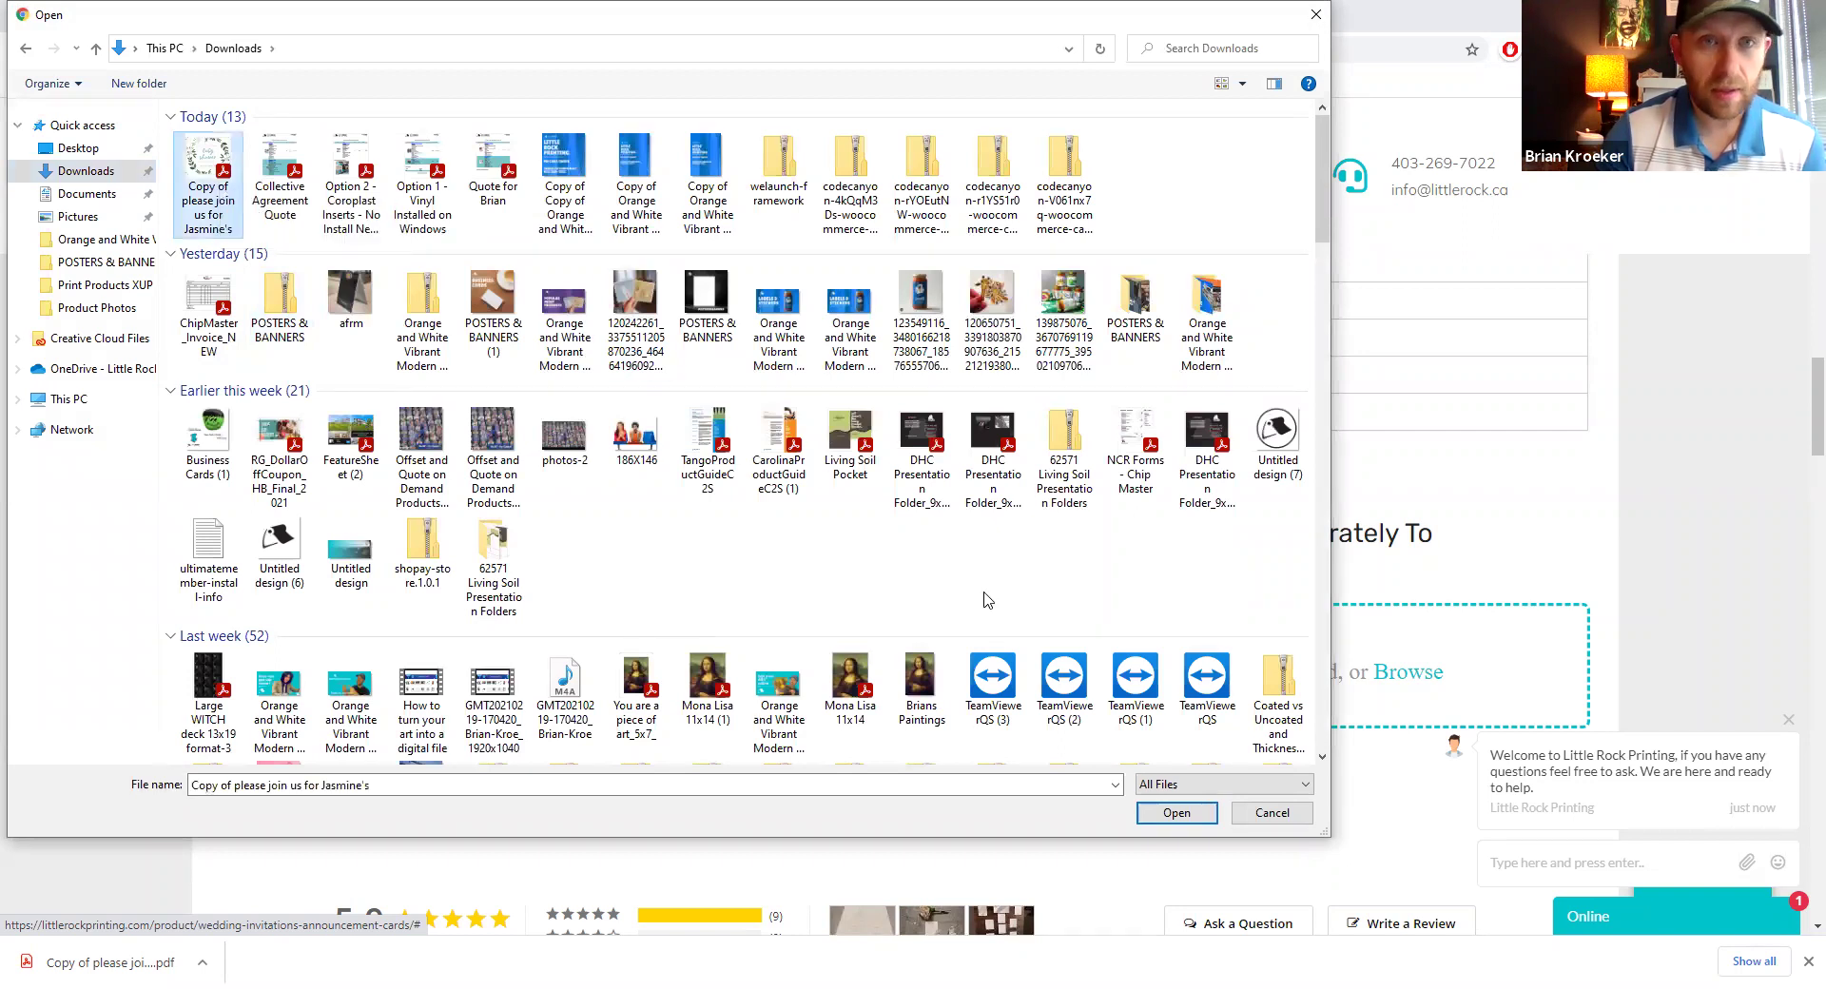
pyautogui.click(1173, 816)
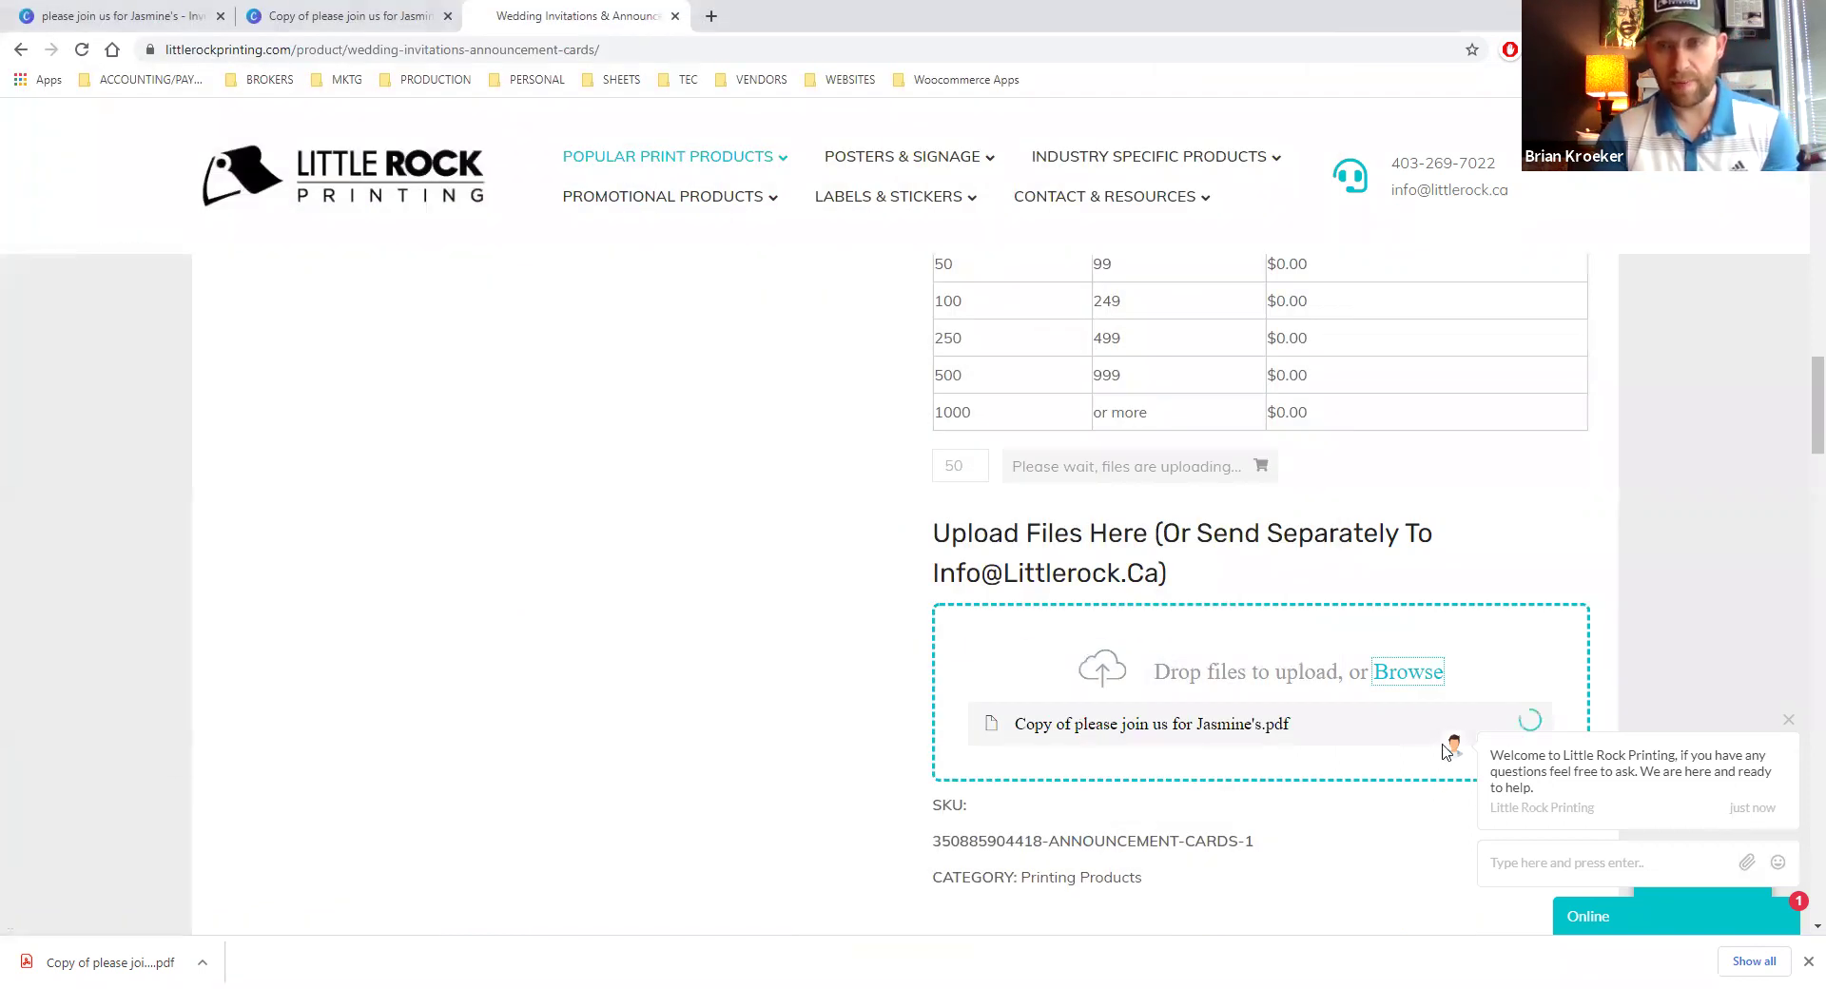
# Add the 50 Wedding Invitations & Announcement Cards to the cart for $61.88
pyautogui.scroll(-15, 1264, 802)
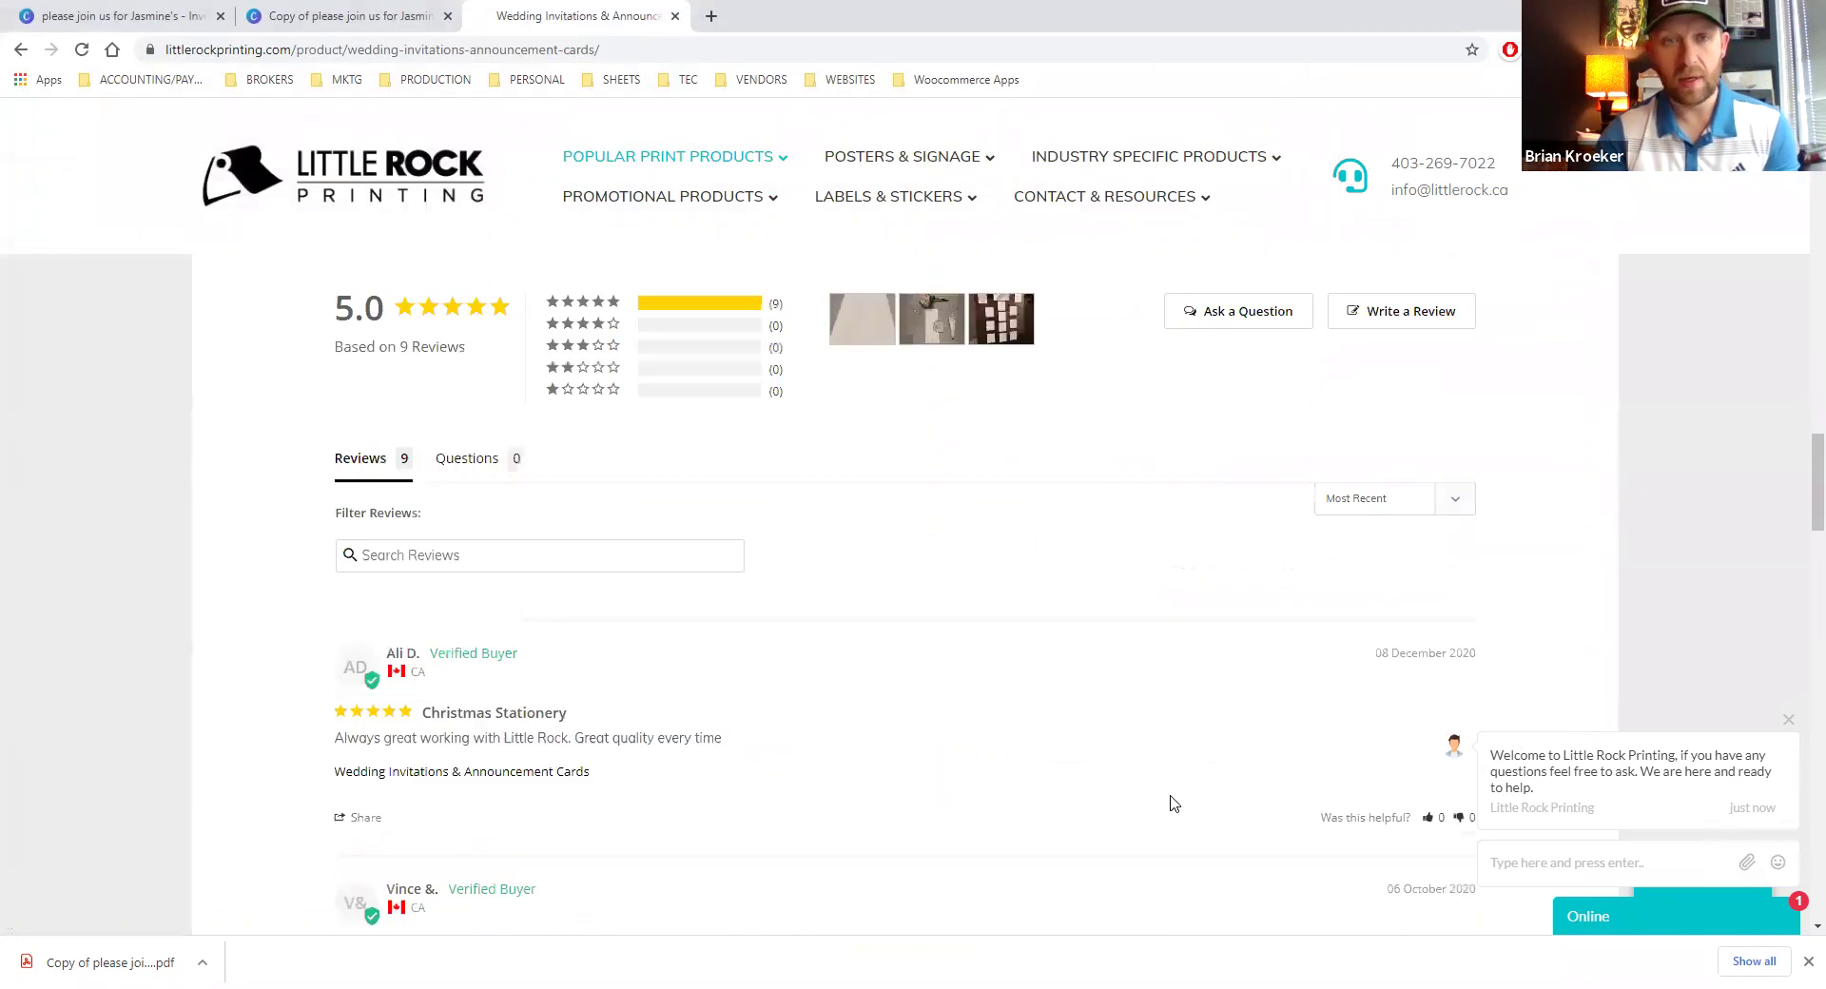
pyautogui.scroll(15, 1168, 814)
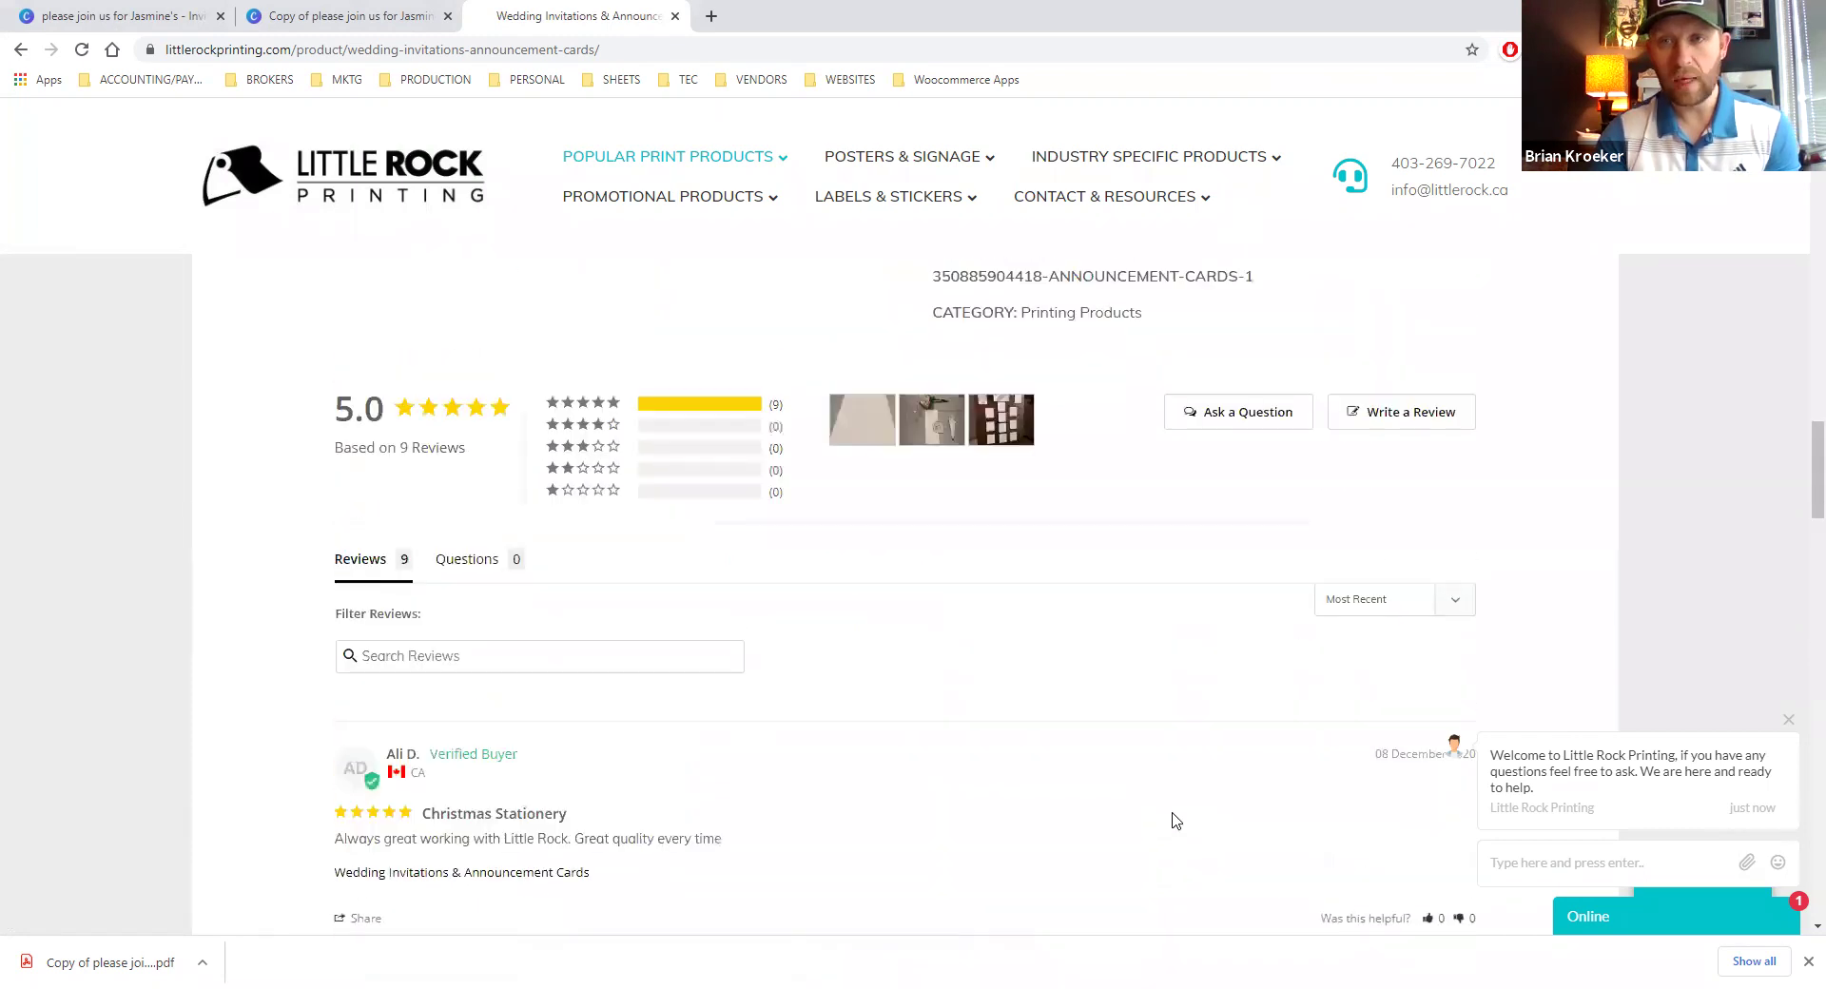
pyautogui.scroll(-3, 1285, 754)
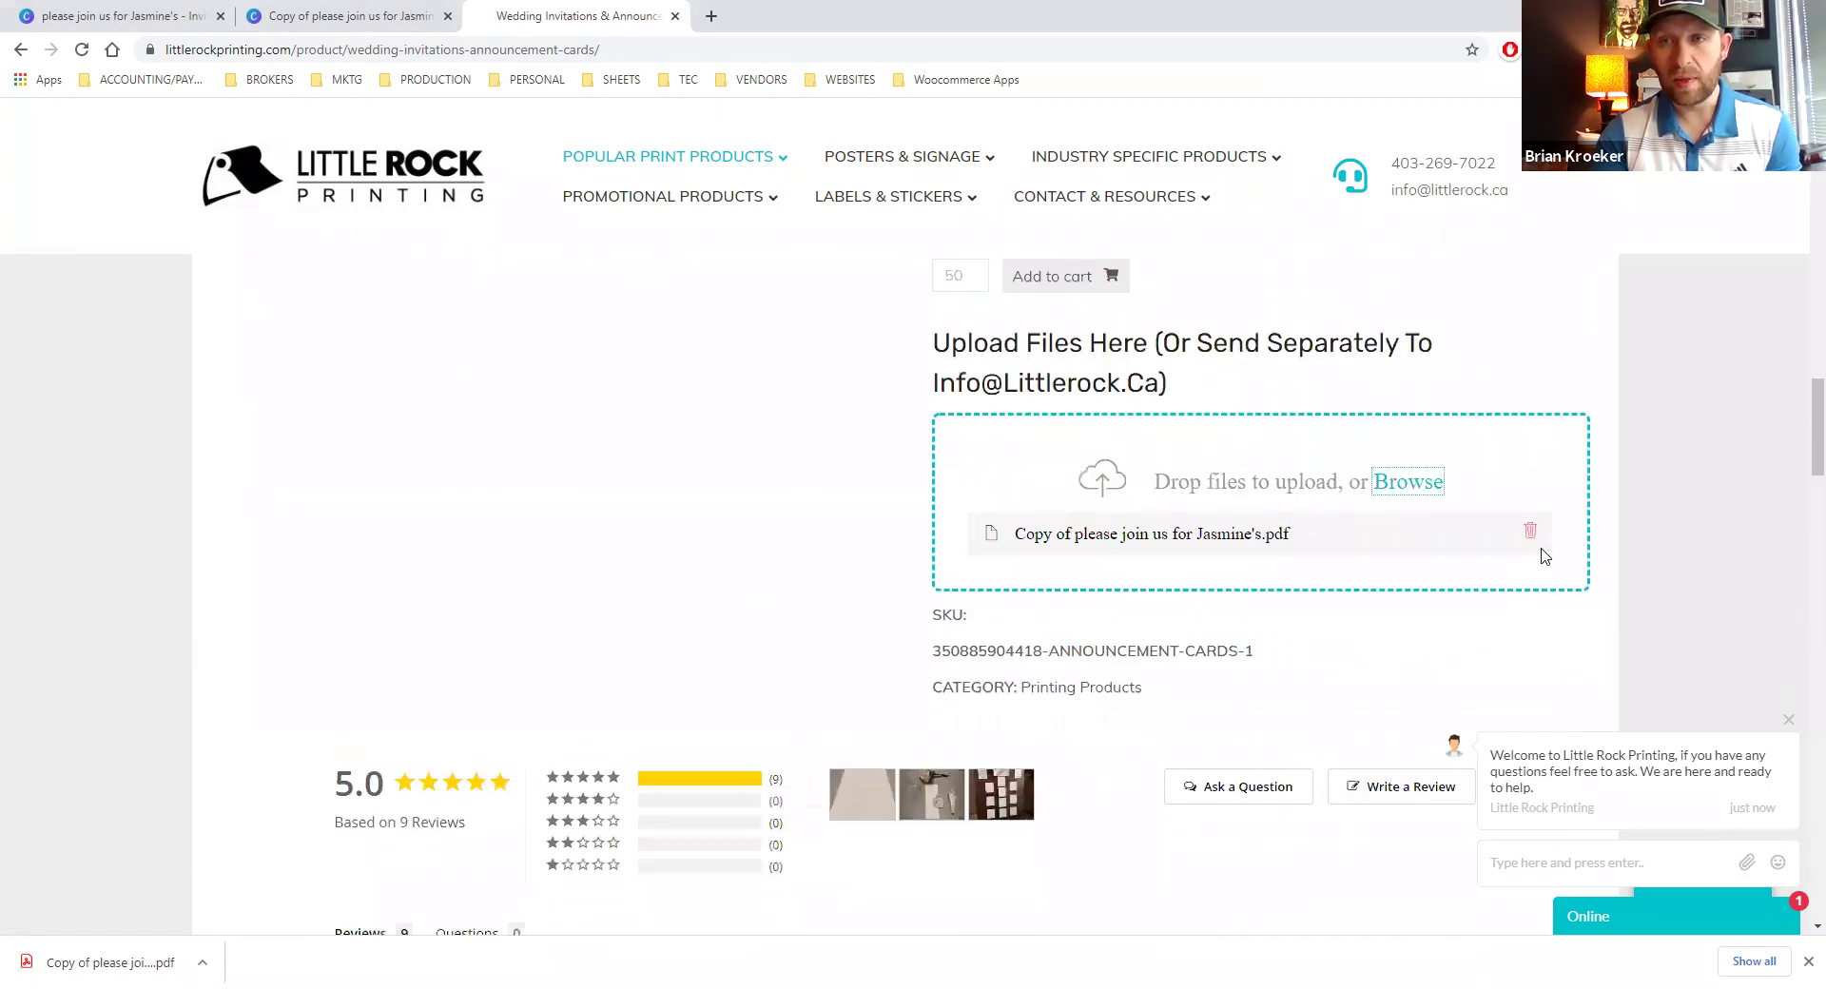
pyautogui.scroll(2, 1306, 718)
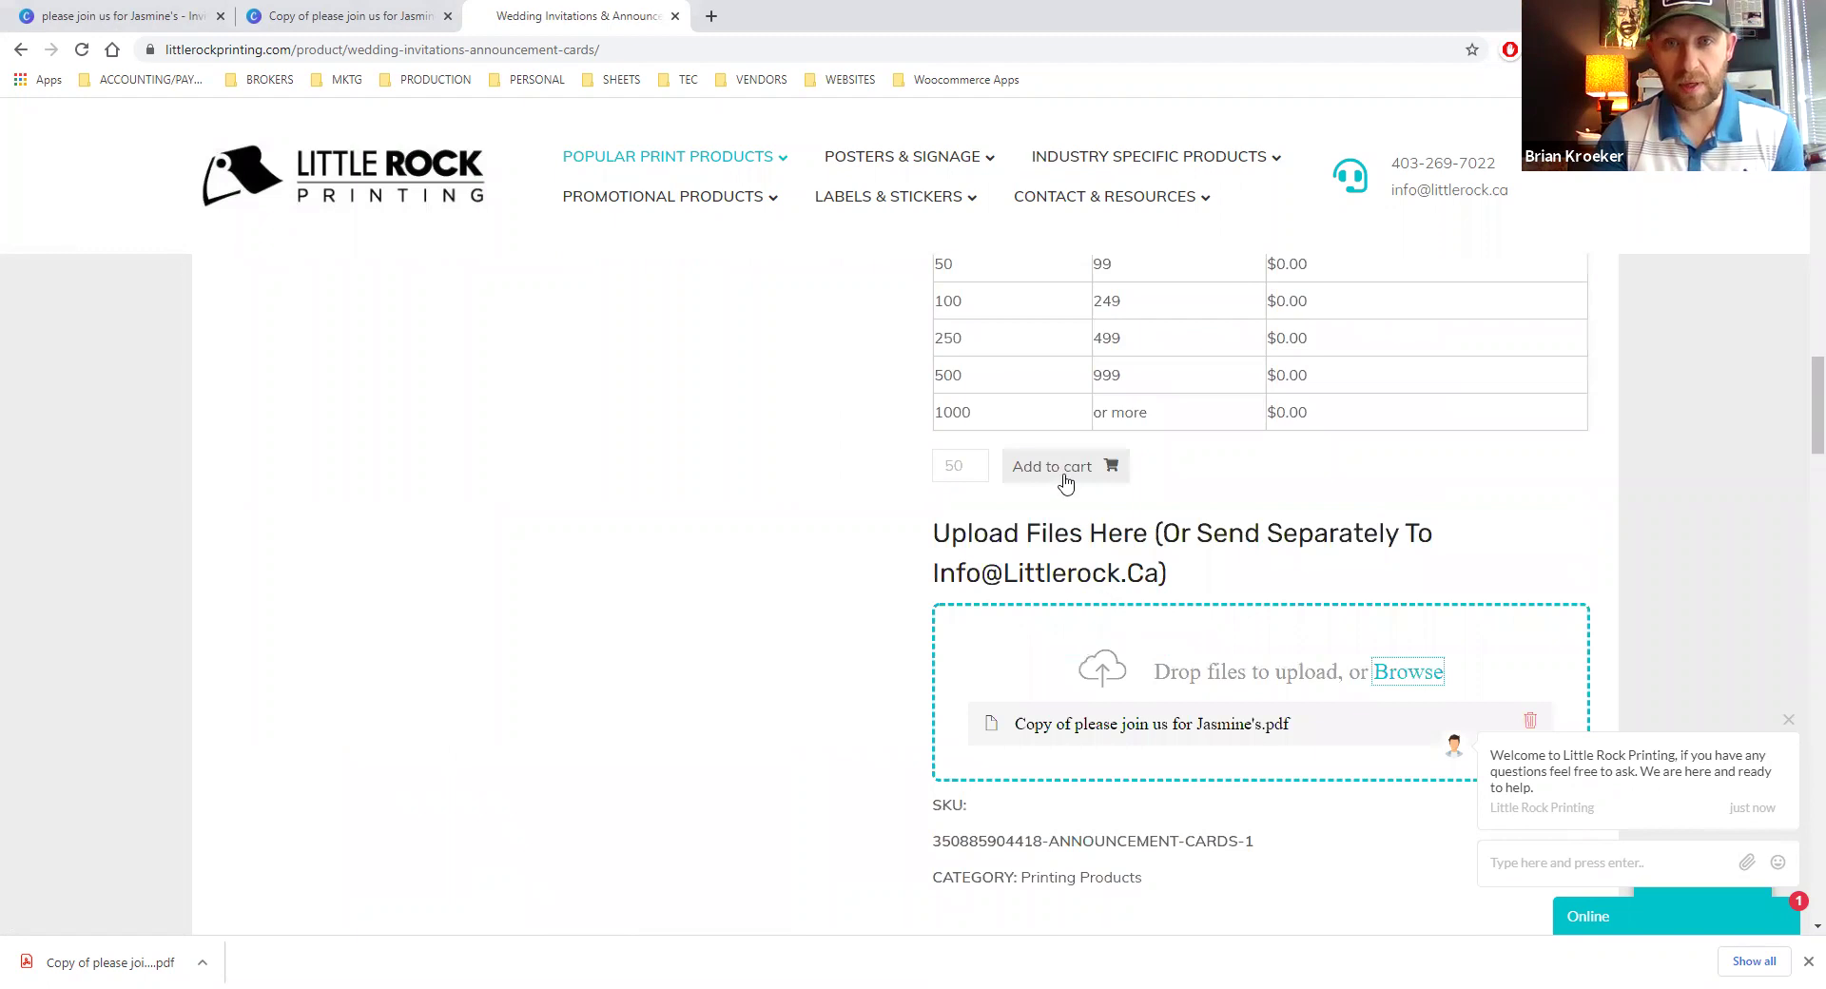
pyautogui.click(1065, 468)
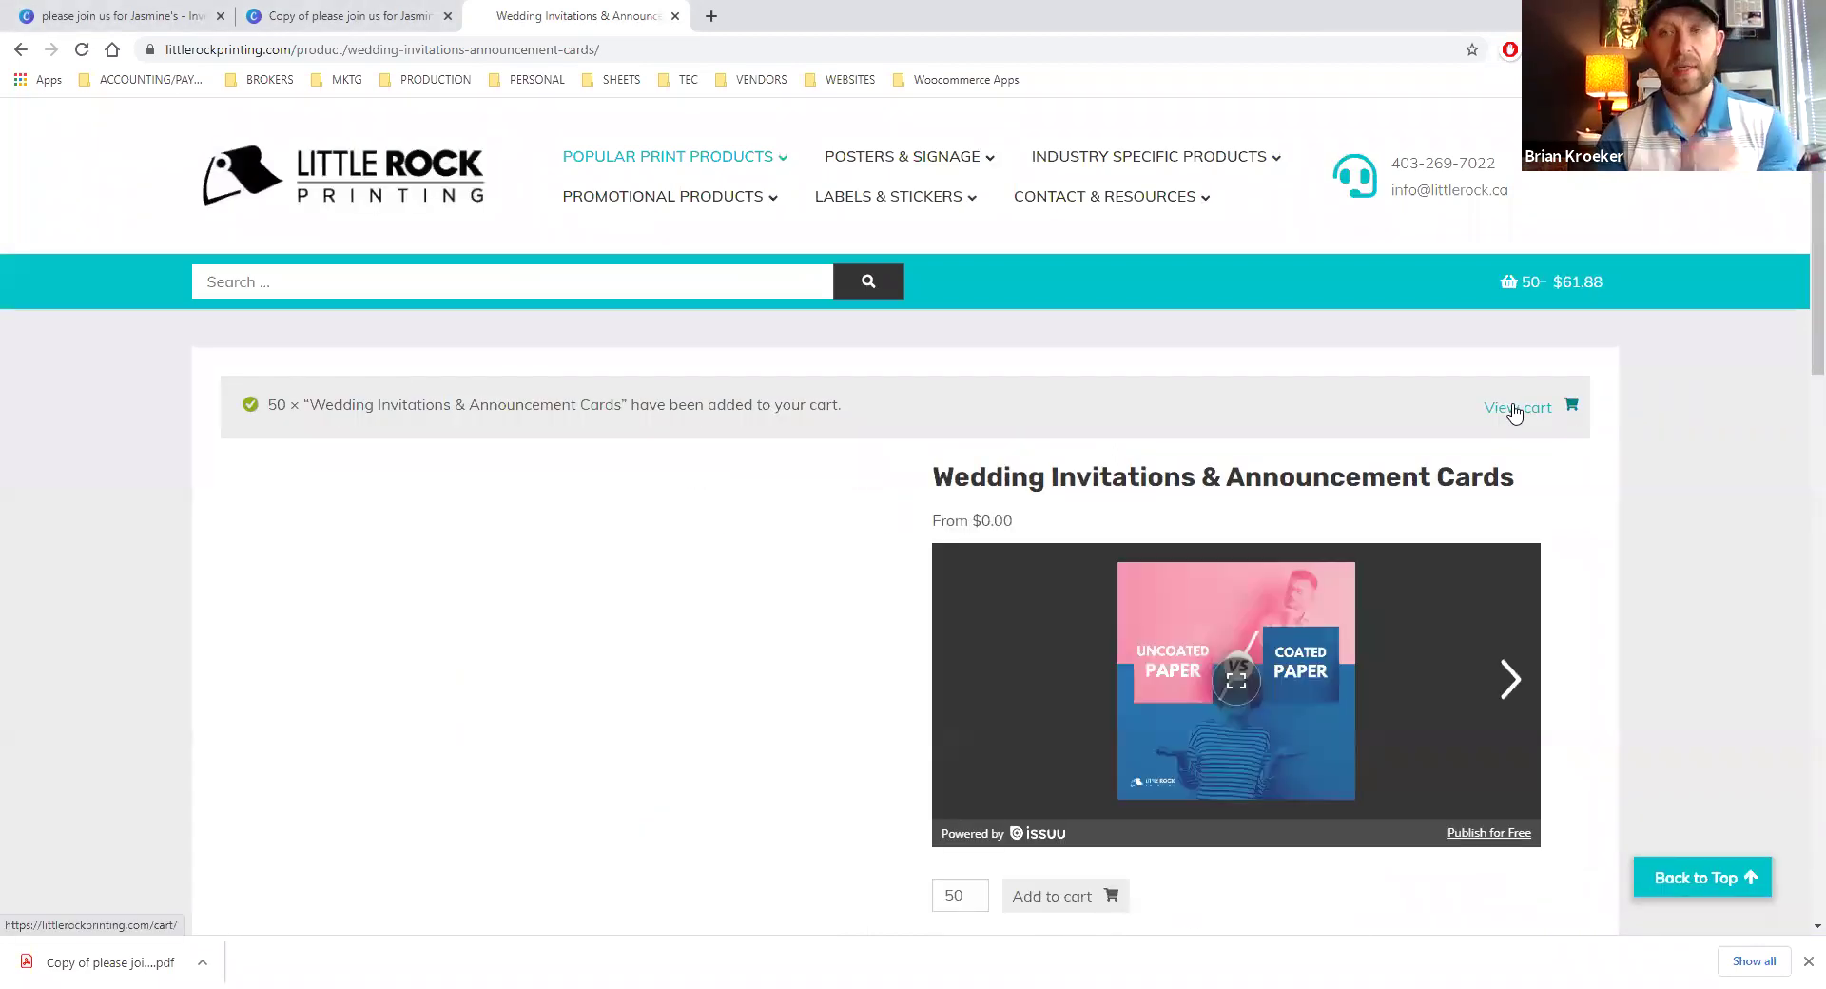
pyautogui.click(1515, 409)
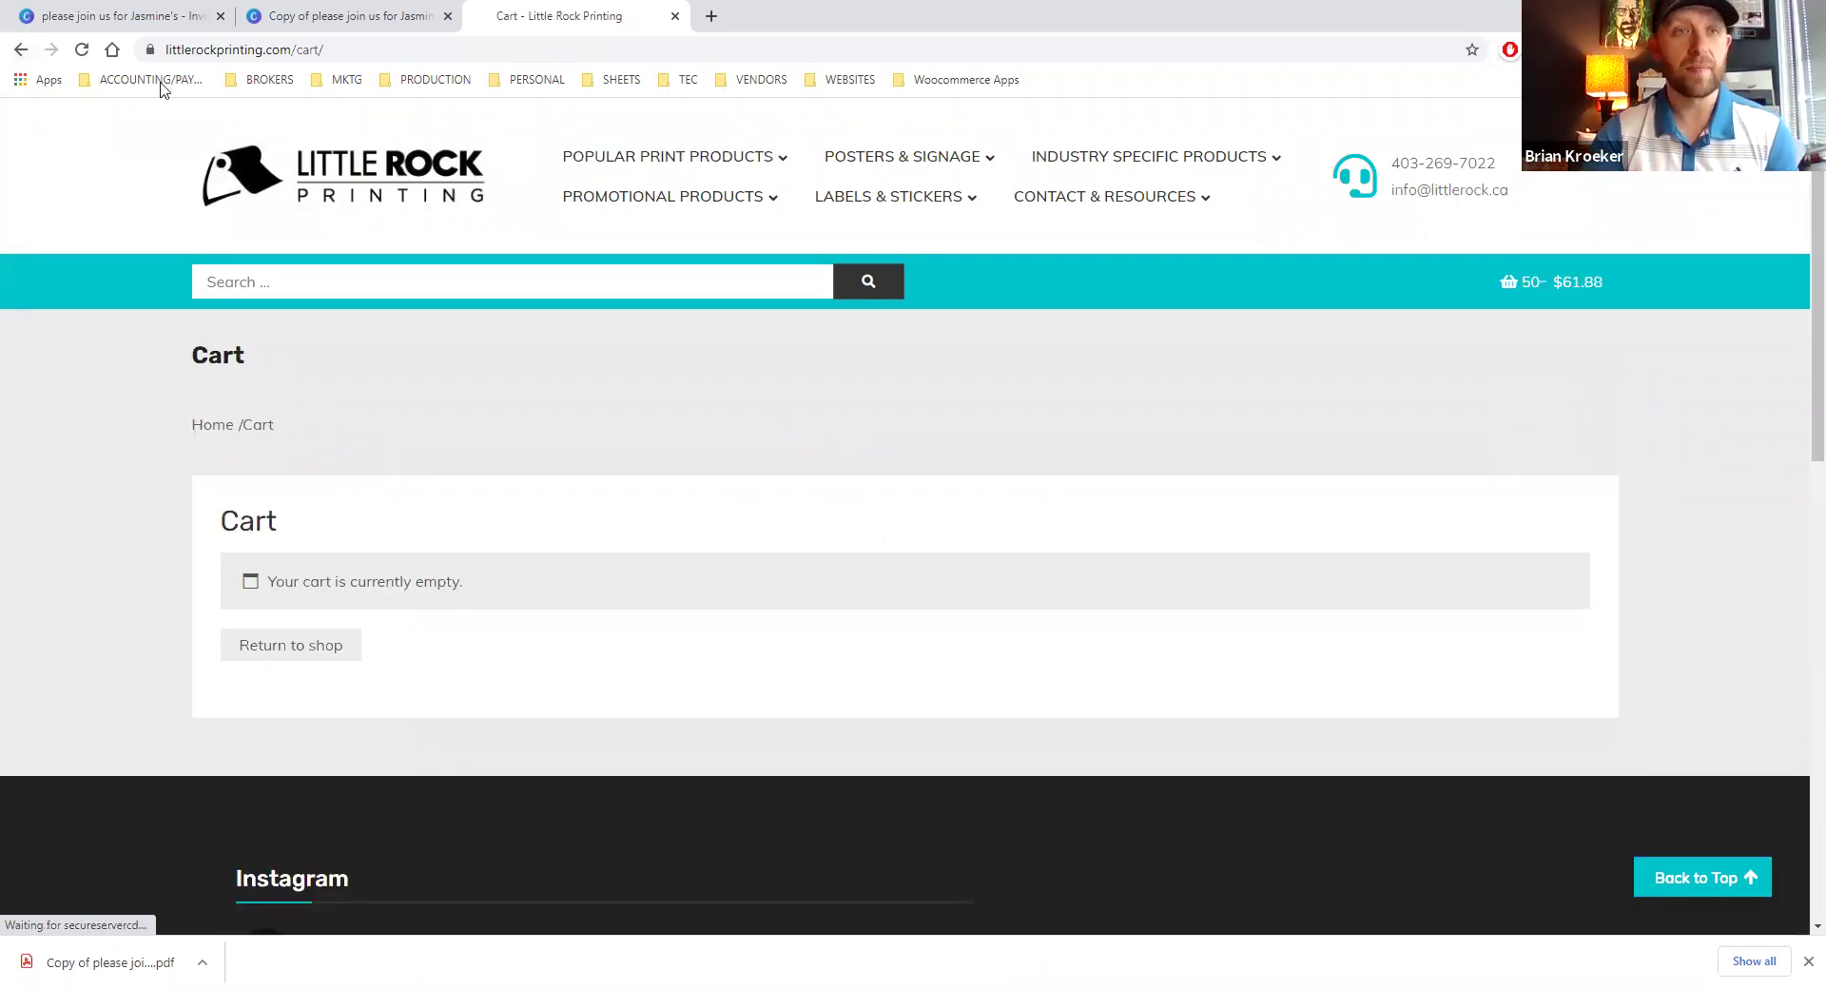
pyautogui.click(21, 50)
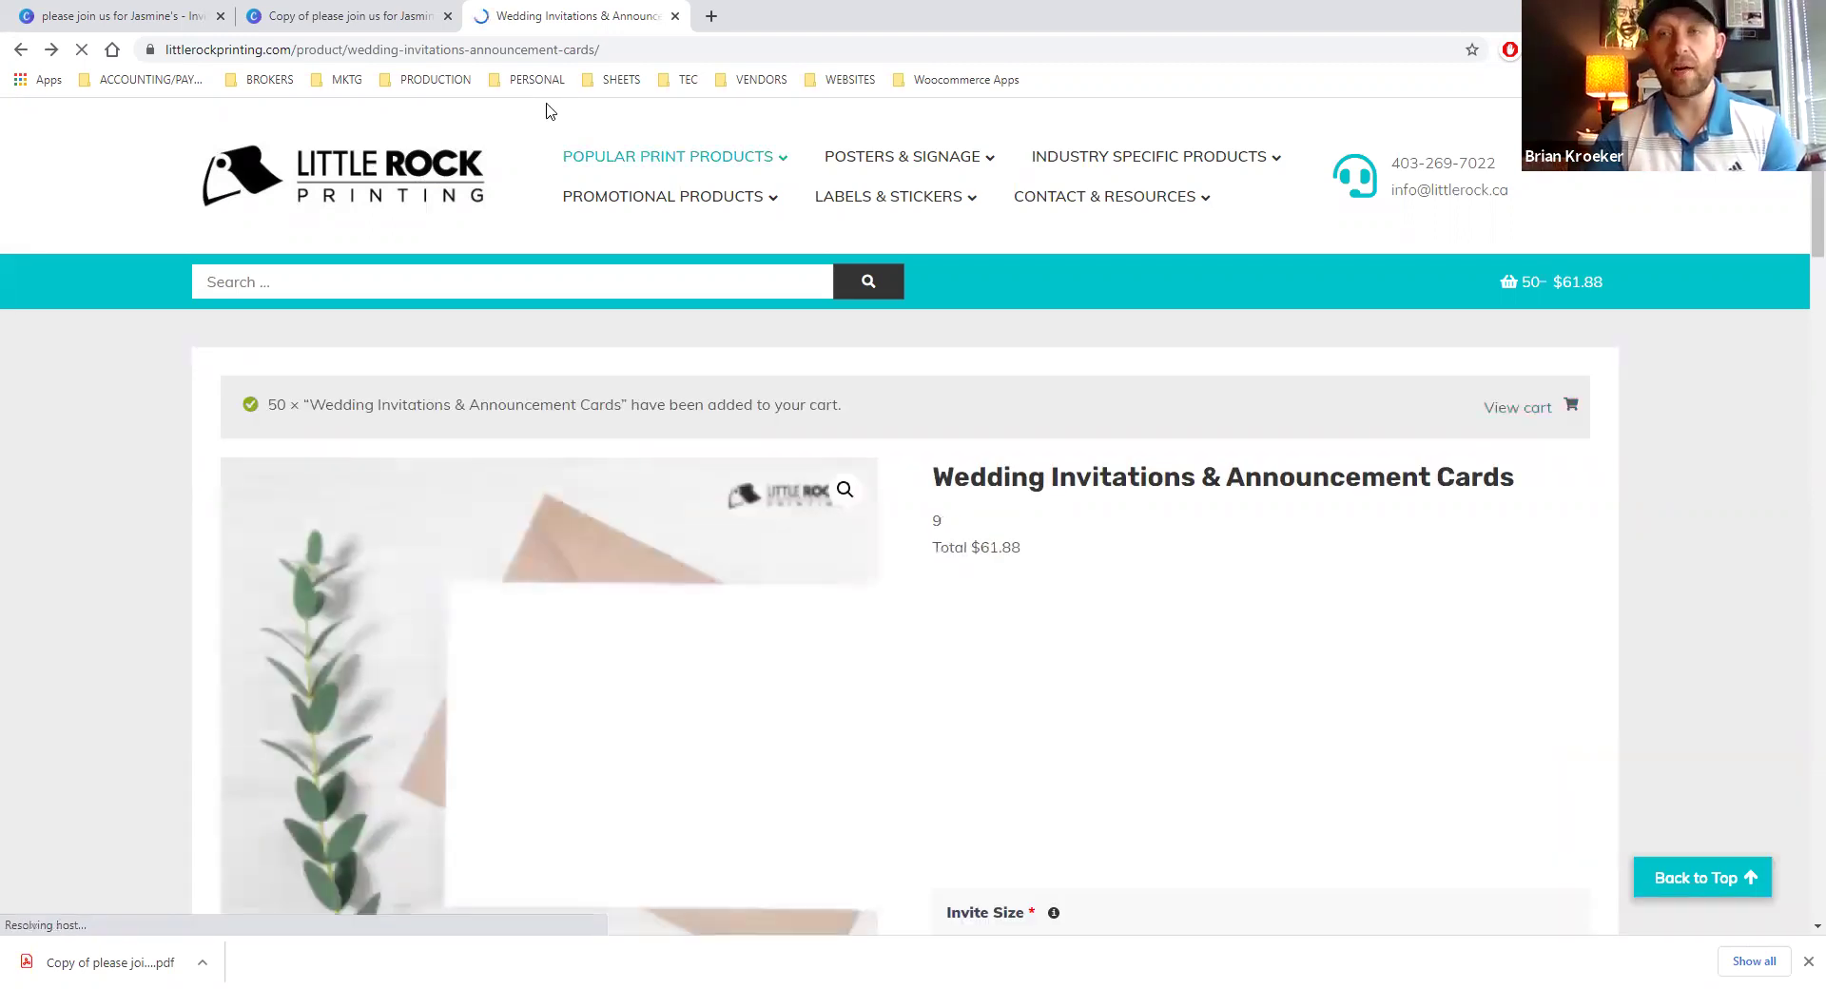
pyautogui.moveTo(1569, 287)
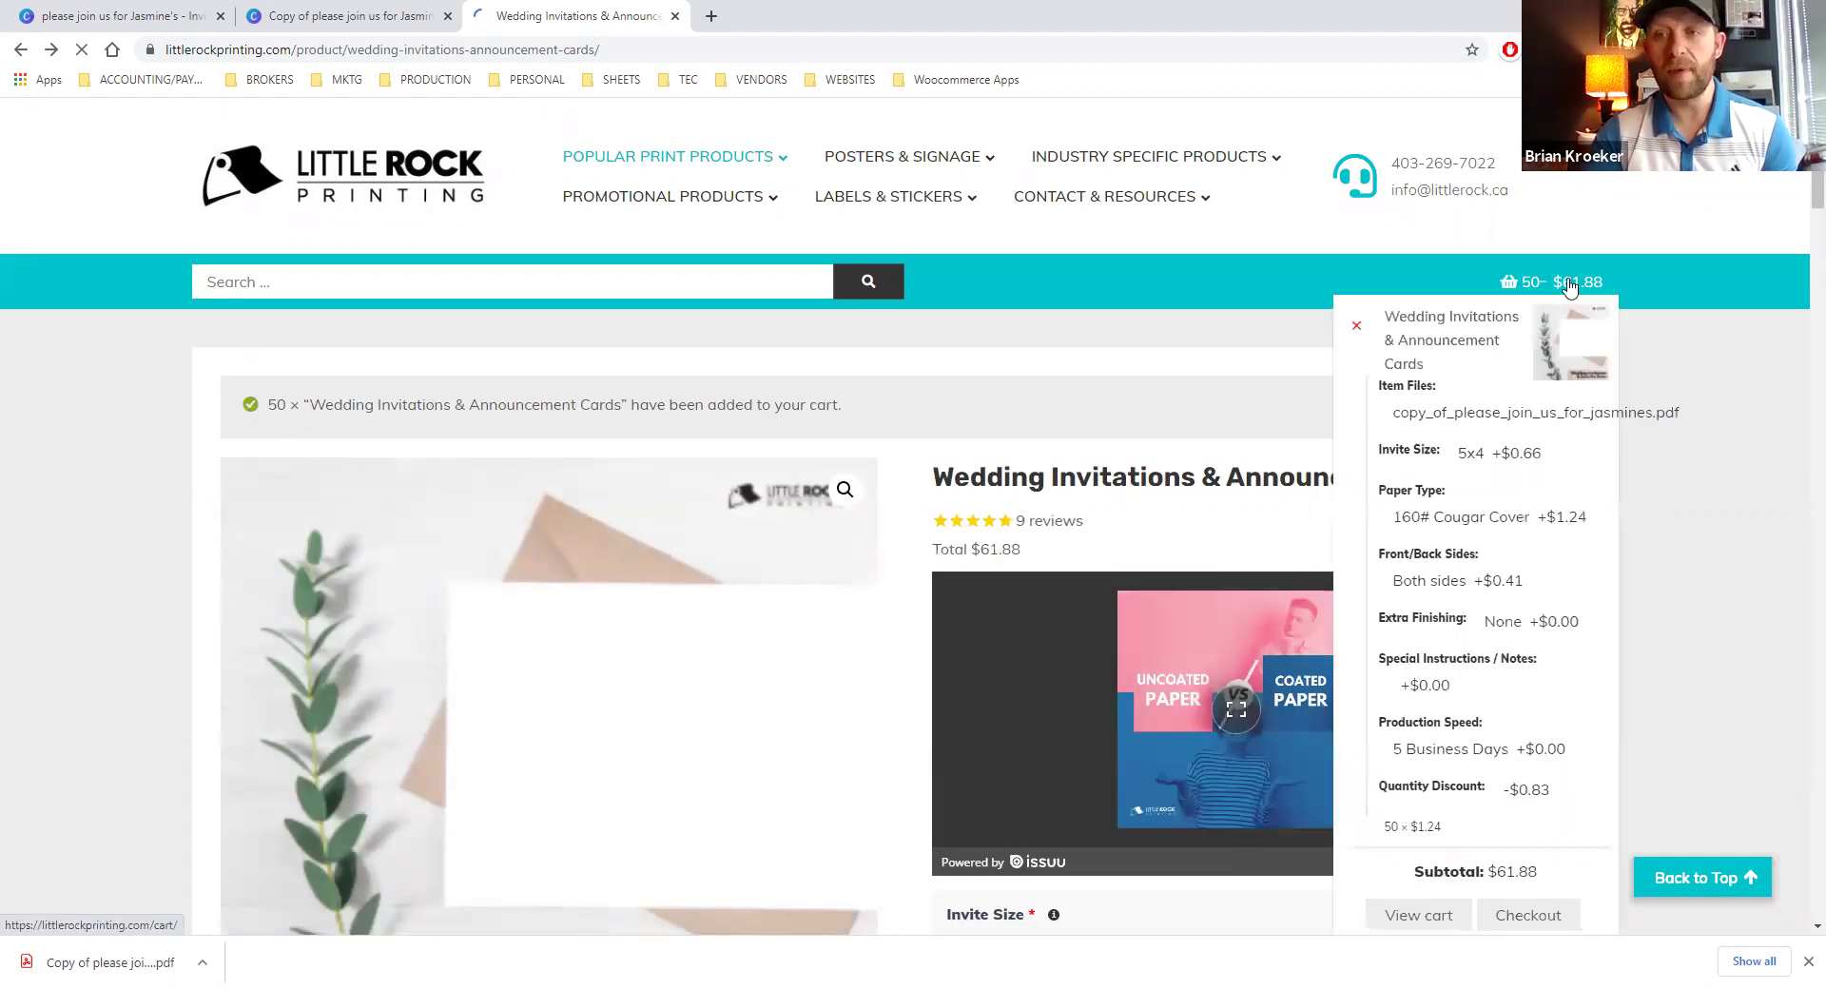